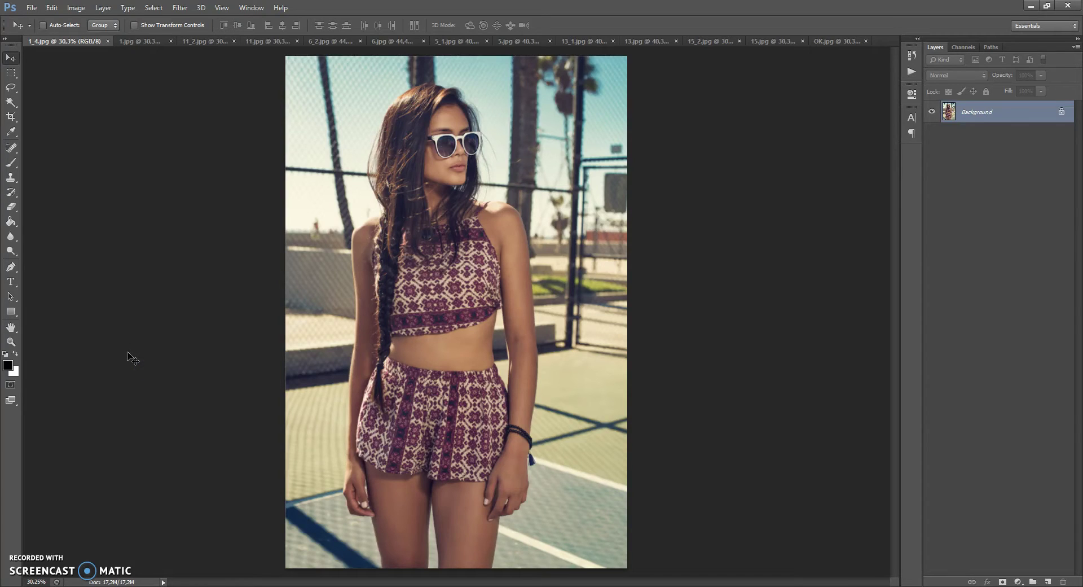
- Compare the 1.jpg, 11_2, 6_2 and 5_1 example photos with their bokeh versions
{"action": "left_click", "coordinate": [136, 326]}
{"action": "left_click", "coordinate": [138, 328]}
{"action": "left_click", "coordinate": [132, 40]}
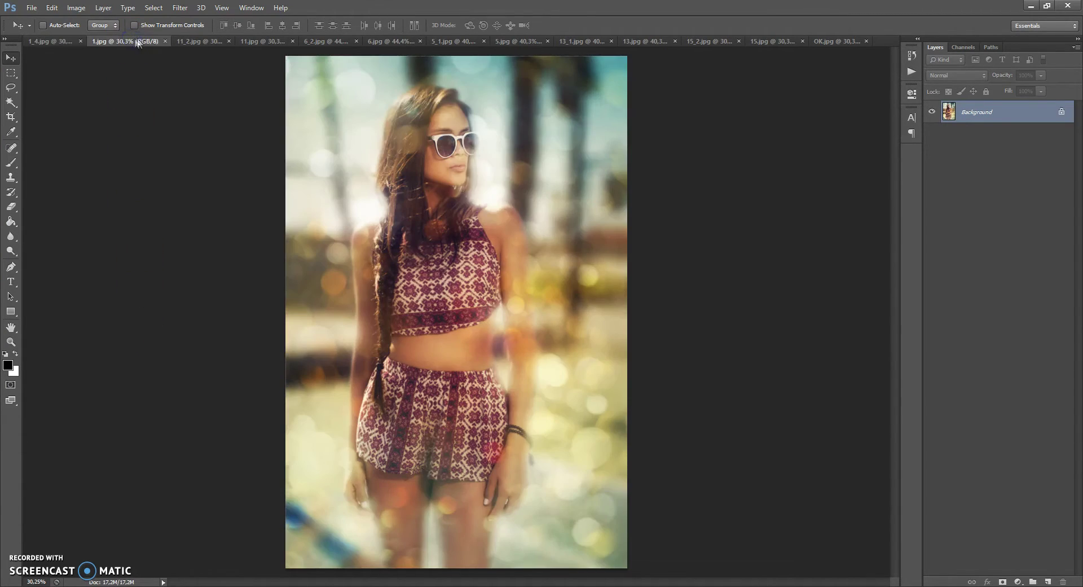
{"action": "left_click", "coordinate": [201, 40]}
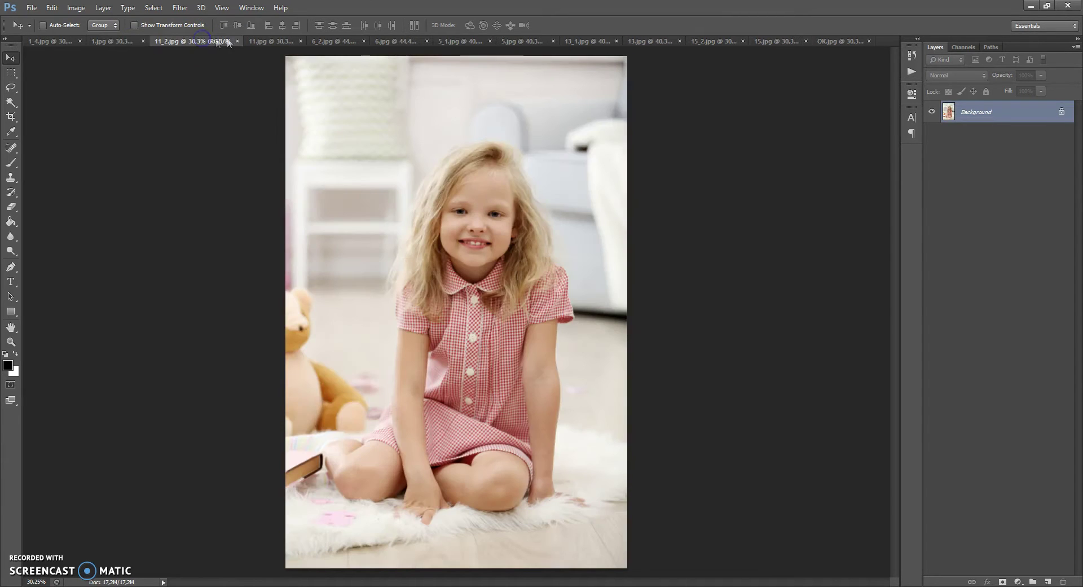
{"action": "left_click", "coordinate": [265, 40]}
{"action": "left_click", "coordinate": [322, 41]}
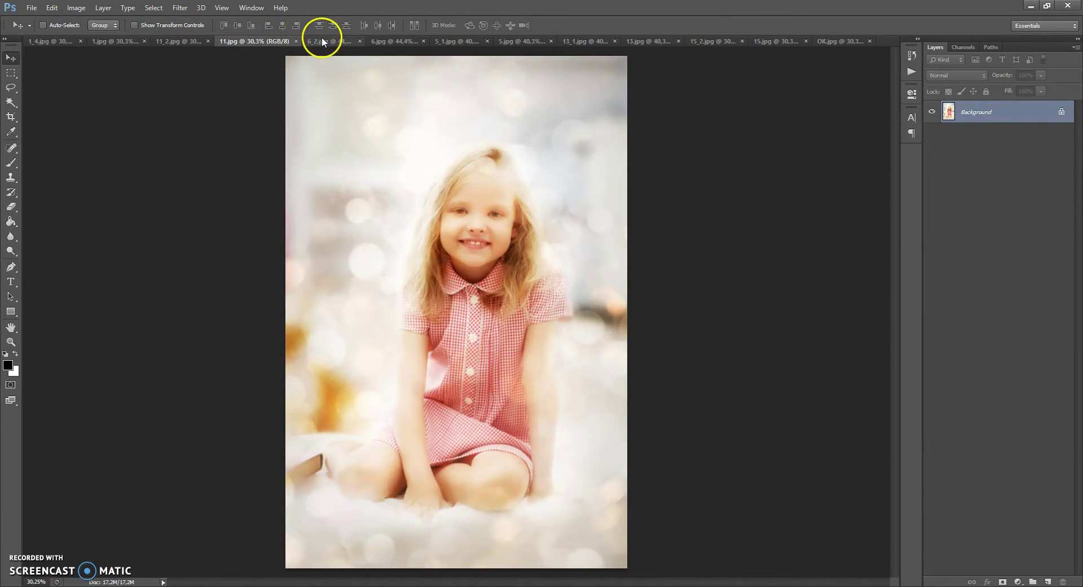
{"action": "left_click", "coordinate": [327, 38]}
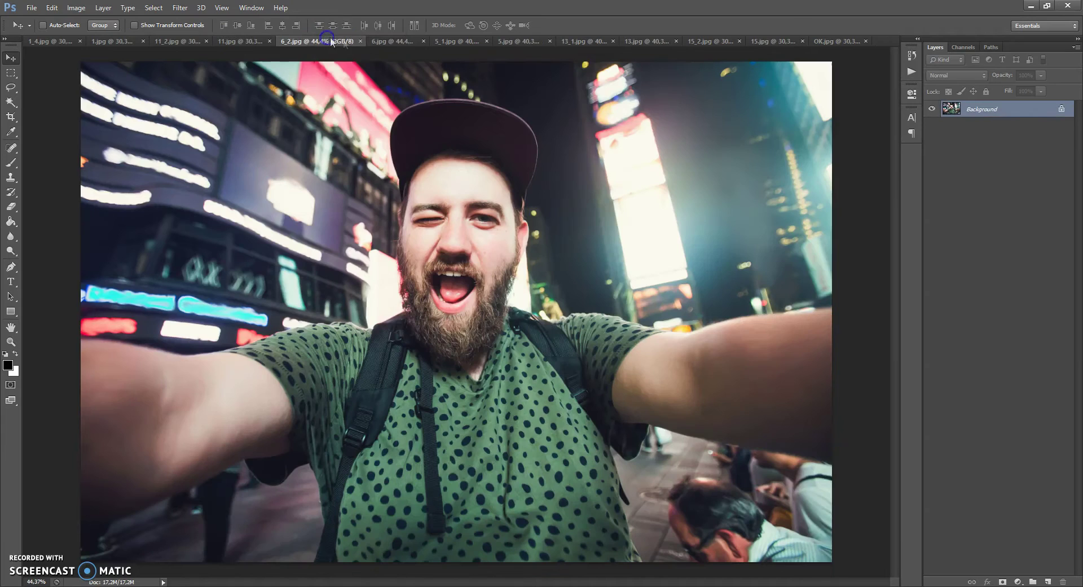
{"action": "left_click", "coordinate": [384, 39]}
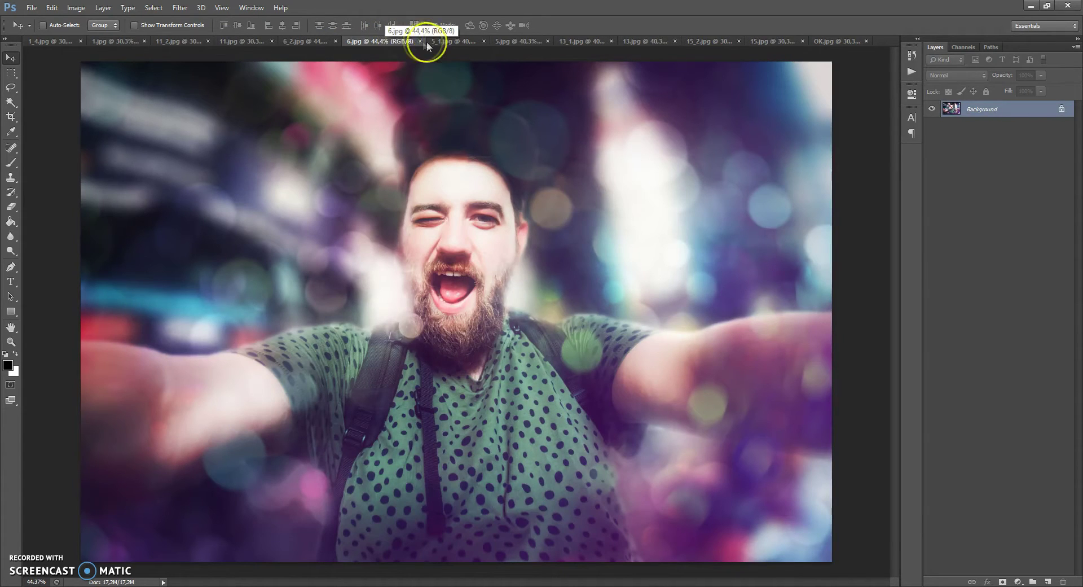
{"action": "left_click", "coordinate": [452, 42]}
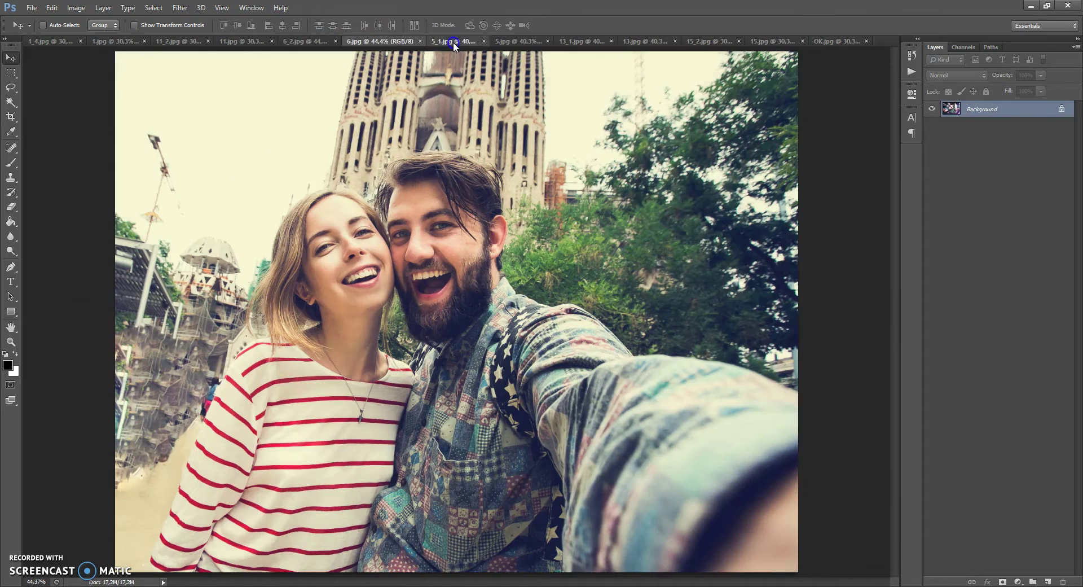
{"action": "left_click", "coordinate": [526, 40]}
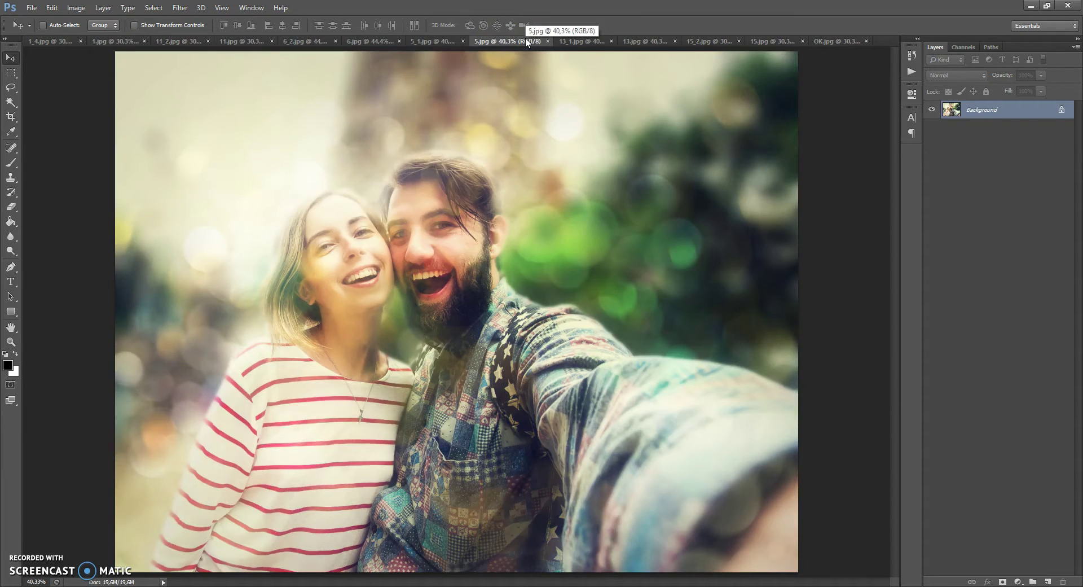
- View the 13_1 and 15_2 before-and-after pairs, zoom on 15.jpg, then switch to OK.jpg
{"action": "left_click", "coordinate": [613, 42]}
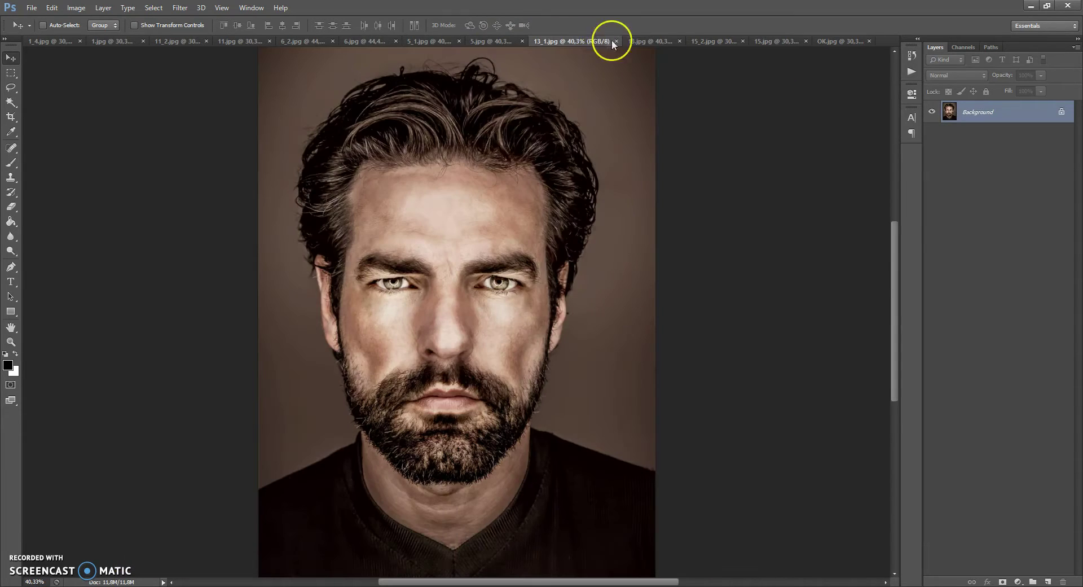
{"action": "left_click", "coordinate": [647, 39]}
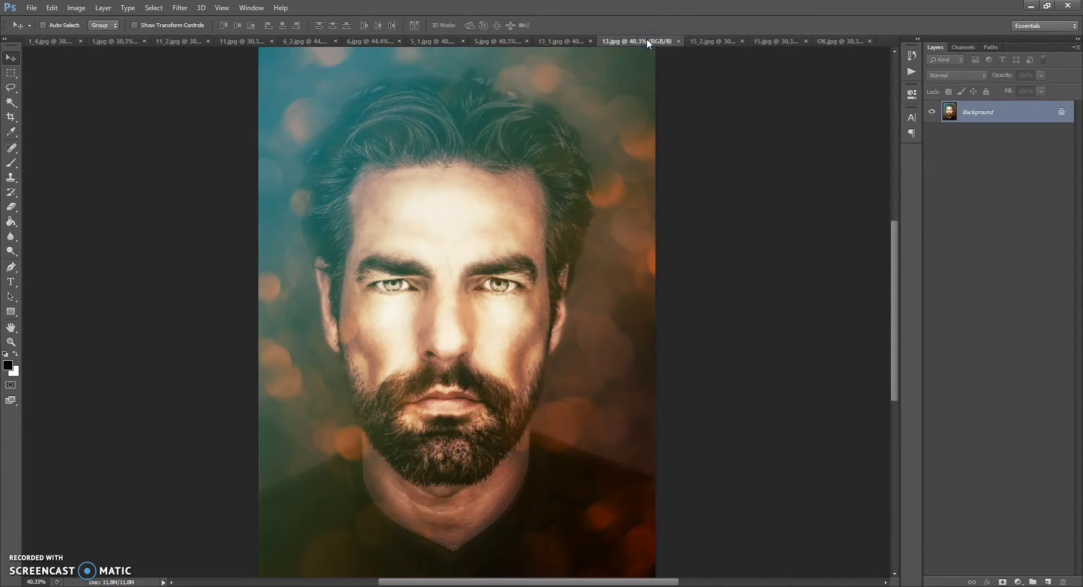
{"action": "left_click", "coordinate": [710, 39]}
{"action": "left_click", "coordinate": [777, 39]}
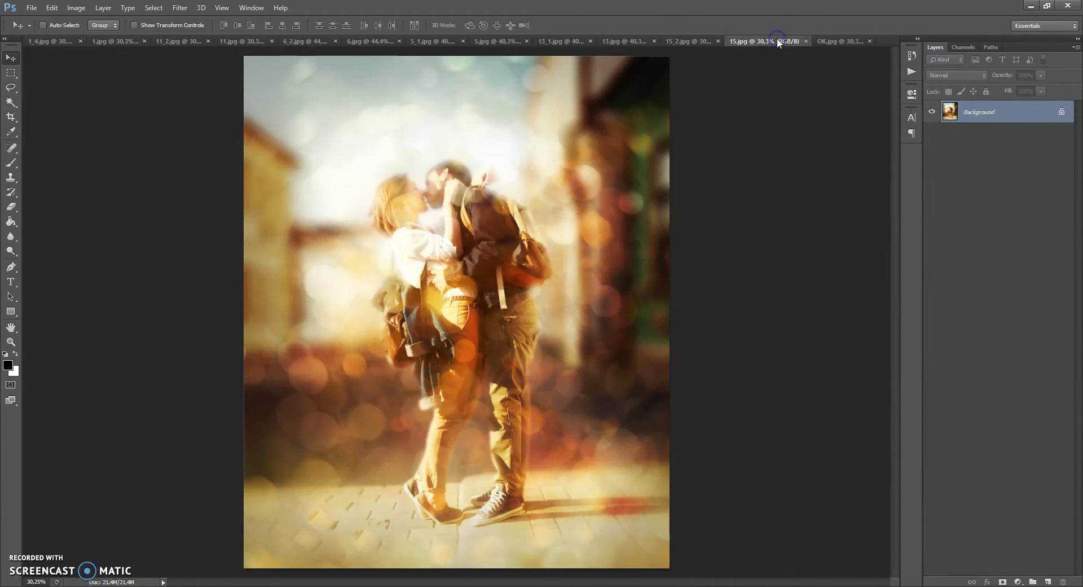
{"action": "scroll", "coordinate": [460, 223], "scroll_direction": "up", "scroll_amount": 5}
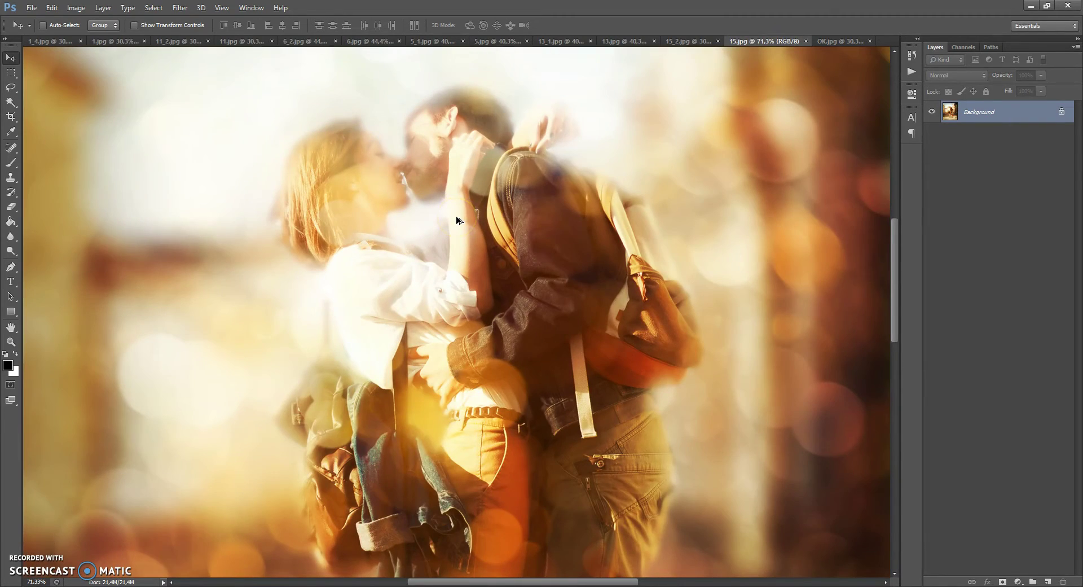
{"action": "scroll", "coordinate": [456, 215], "scroll_direction": "down", "scroll_amount": 5}
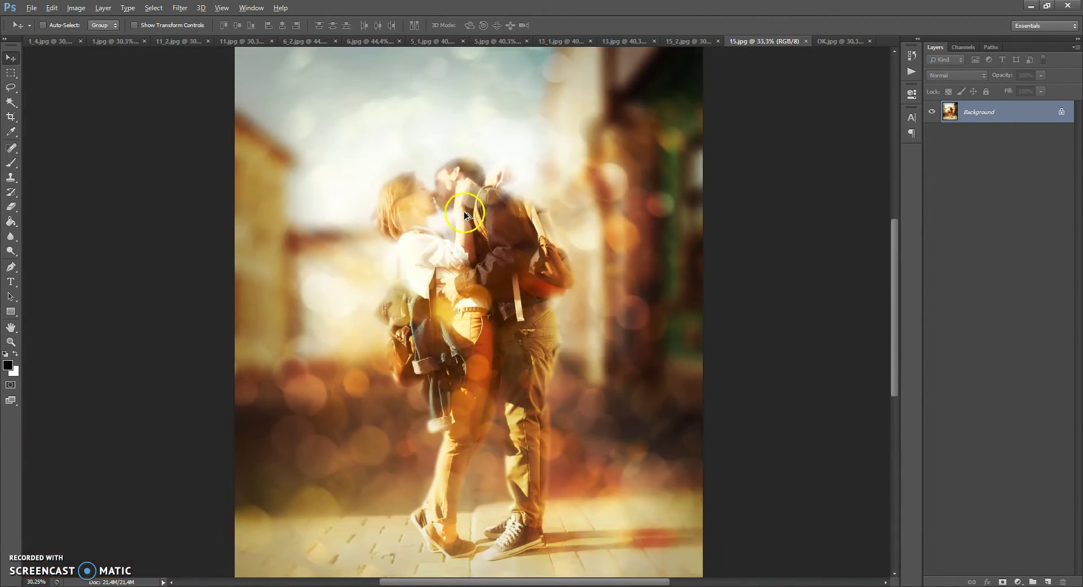
{"action": "left_click", "coordinate": [832, 41]}
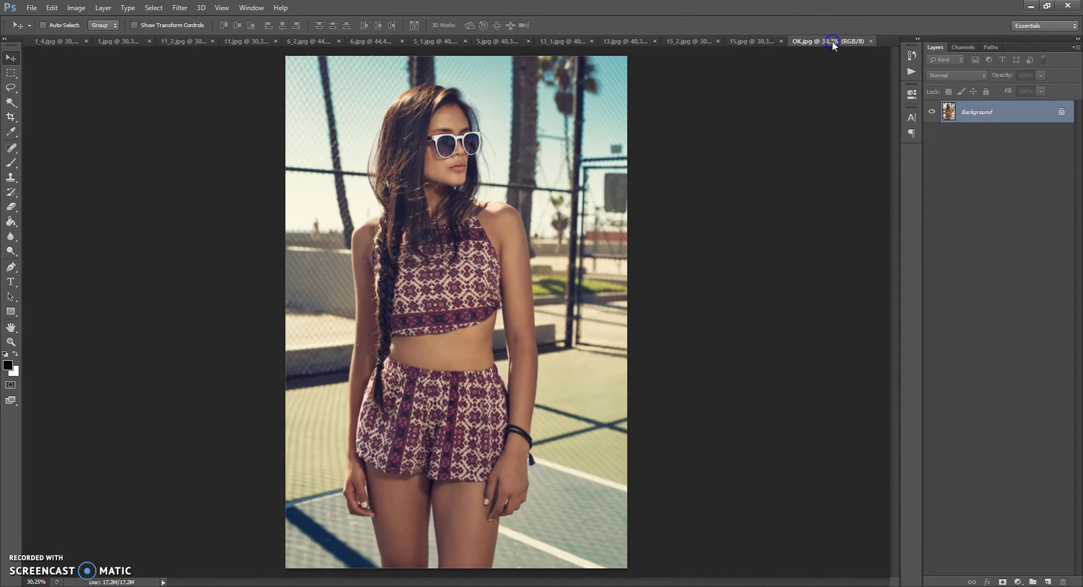
{"action": "left_click", "coordinate": [674, 144]}
{"action": "left_click", "coordinate": [76, 7]}
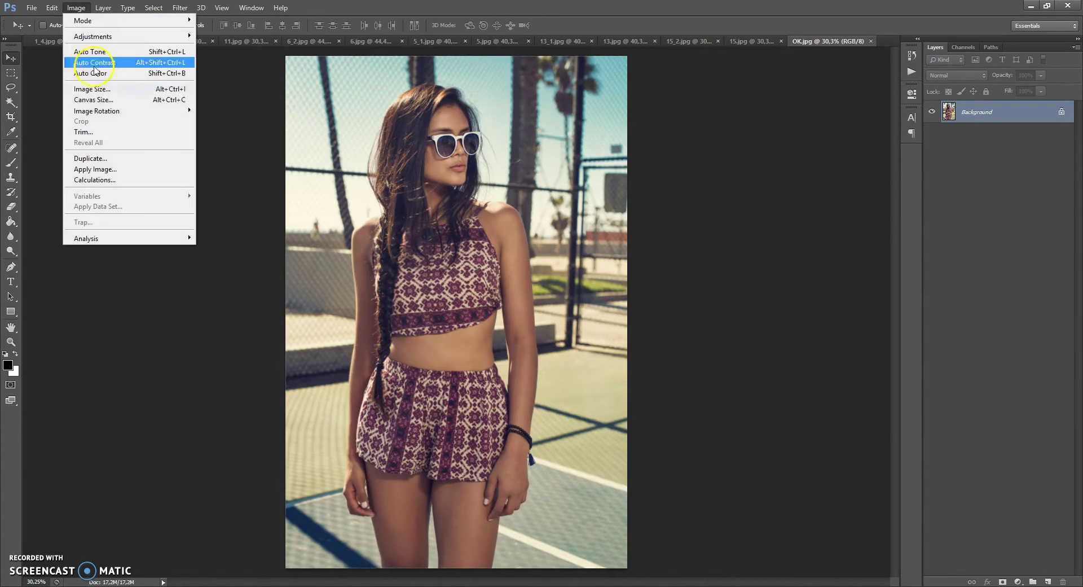
{"action": "left_click", "coordinate": [101, 90]}
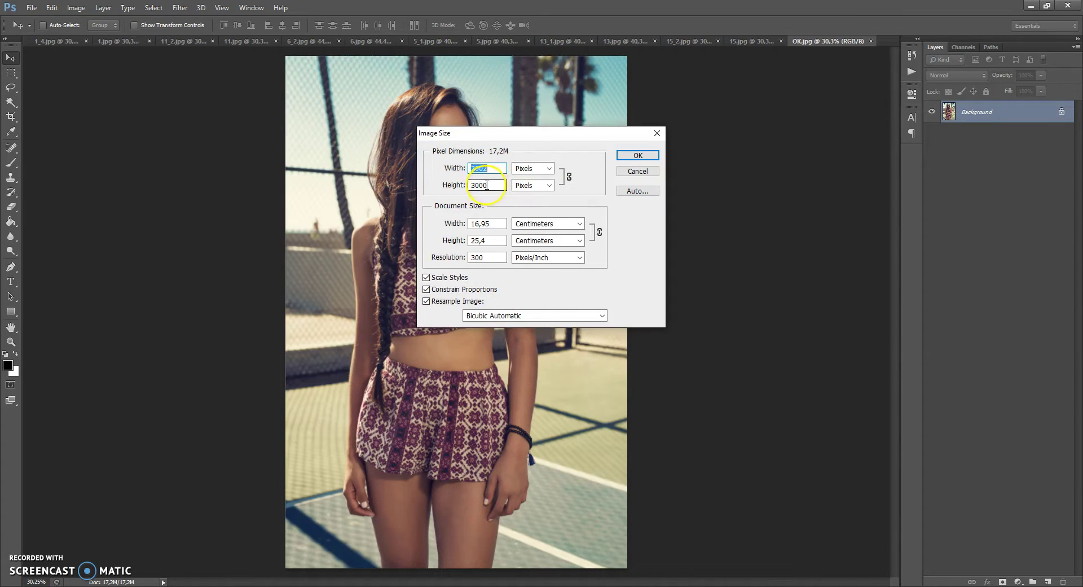
{"action": "left_click", "coordinate": [632, 159]}
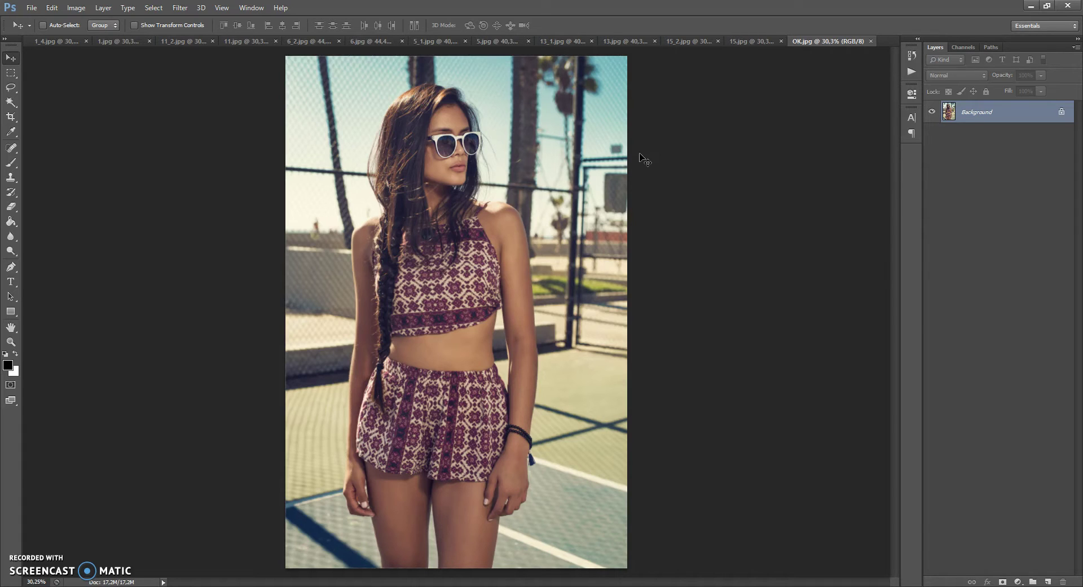
{"action": "left_click", "coordinate": [52, 8]}
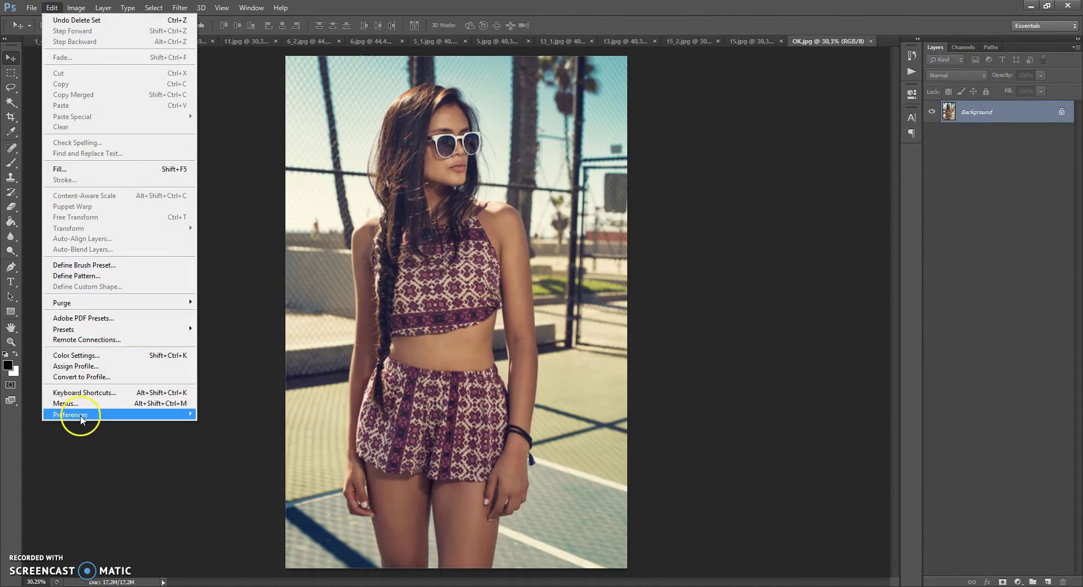
{"action": "mouse_move", "coordinate": [80, 419]}
{"action": "left_click", "coordinate": [221, 428]}
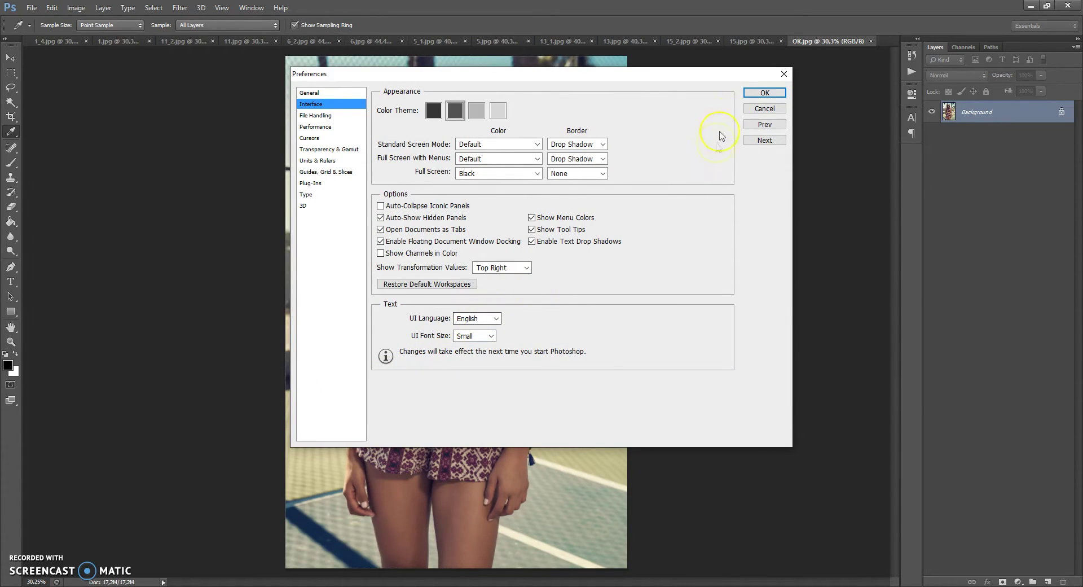
{"action": "left_click", "coordinate": [761, 95]}
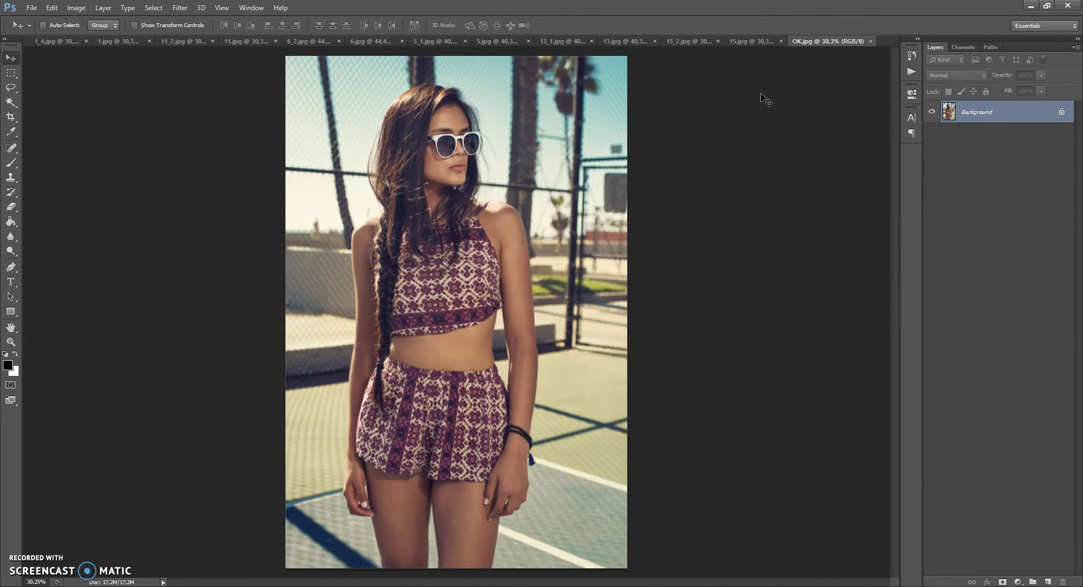
{"action": "left_click", "coordinate": [76, 8]}
{"action": "left_click", "coordinate": [83, 22]}
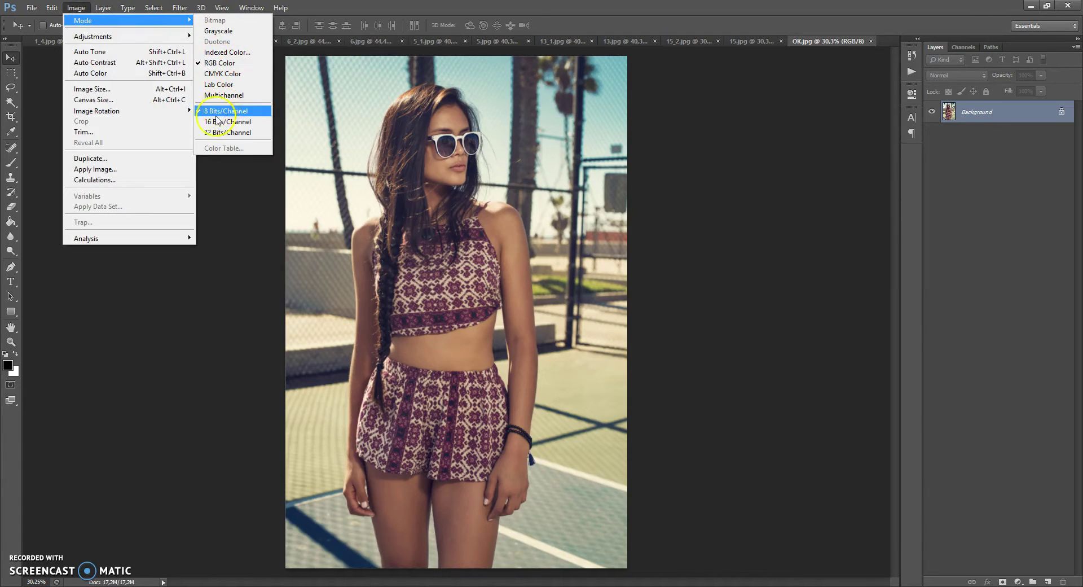
{"action": "left_click", "coordinate": [536, 113]}
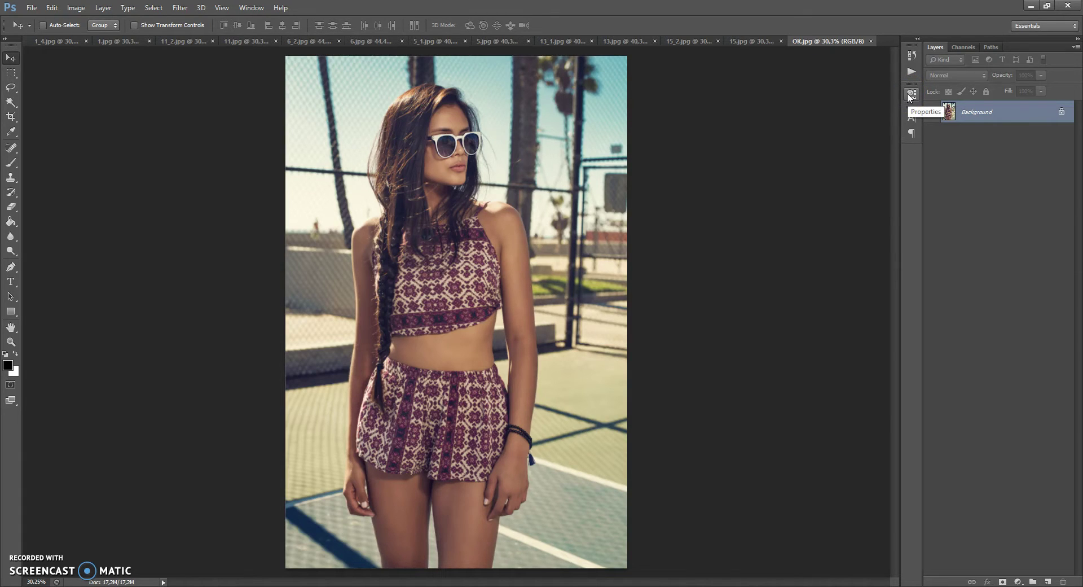
{"action": "left_click", "coordinate": [1077, 47]}
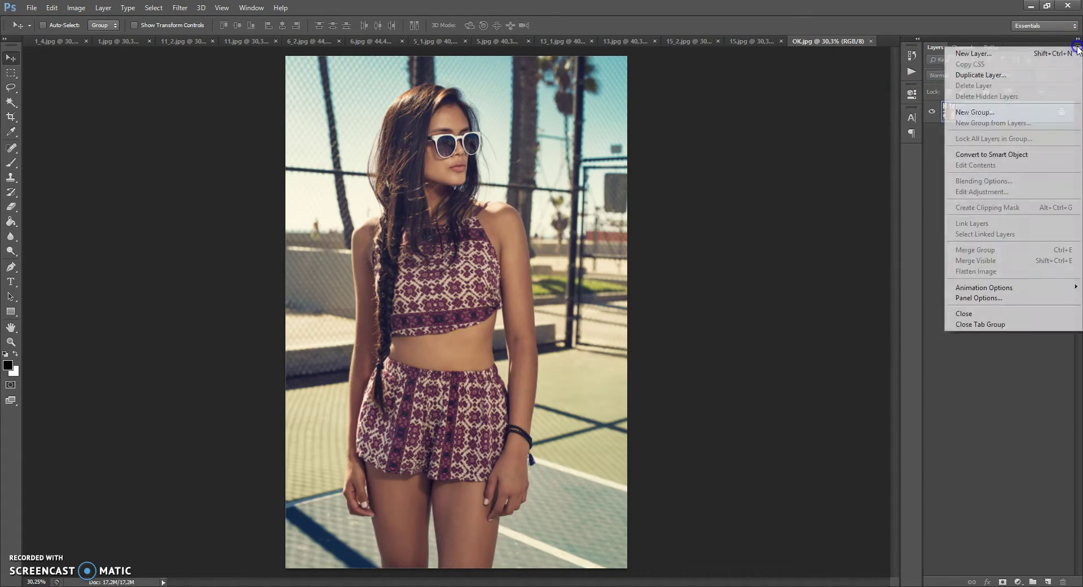
{"action": "left_click", "coordinate": [981, 300]}
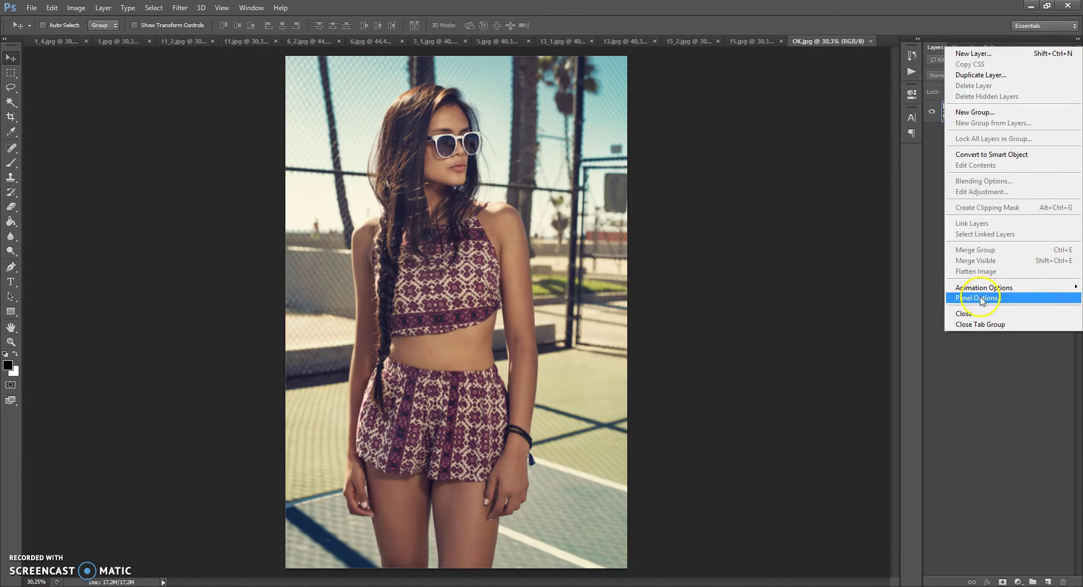
{"action": "left_click", "coordinate": [450, 360]}
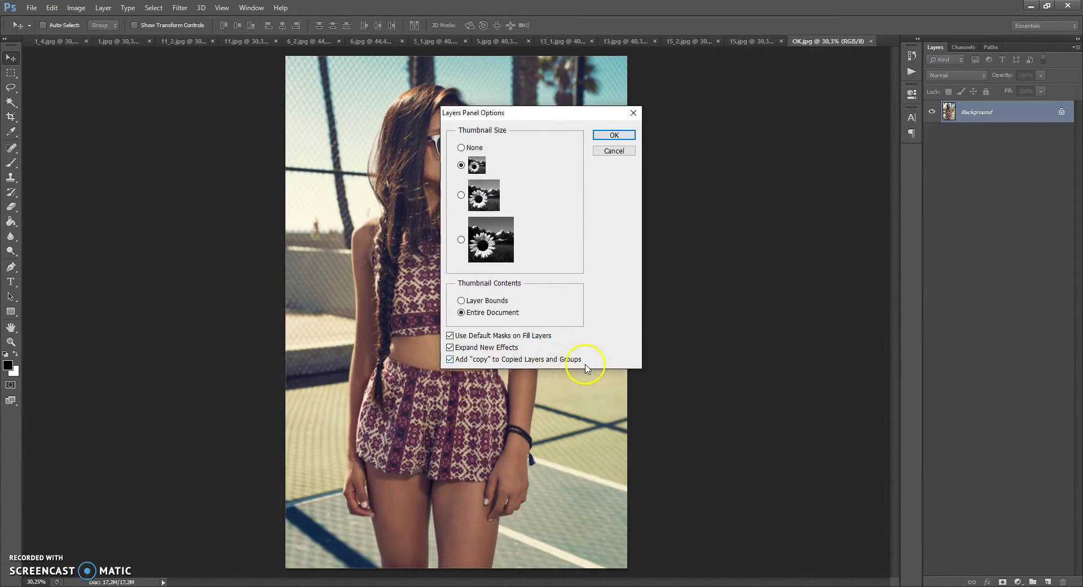
{"action": "left_click", "coordinate": [614, 135]}
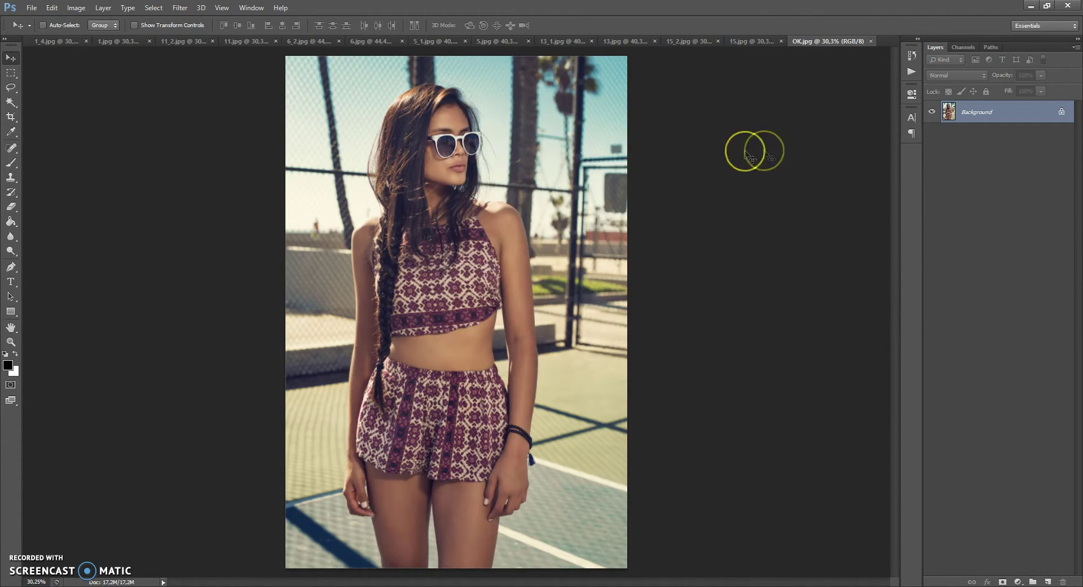
{"action": "left_click", "coordinate": [968, 114]}
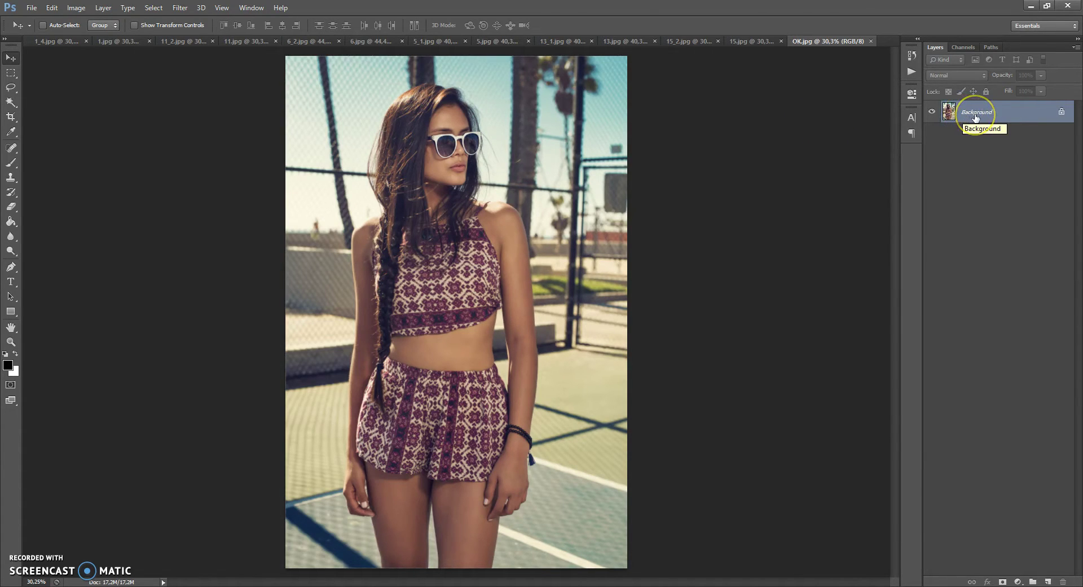
{"action": "left_click", "coordinate": [980, 115]}
{"action": "left_click", "coordinate": [978, 118]}
{"action": "double_click", "coordinate": [979, 118]}
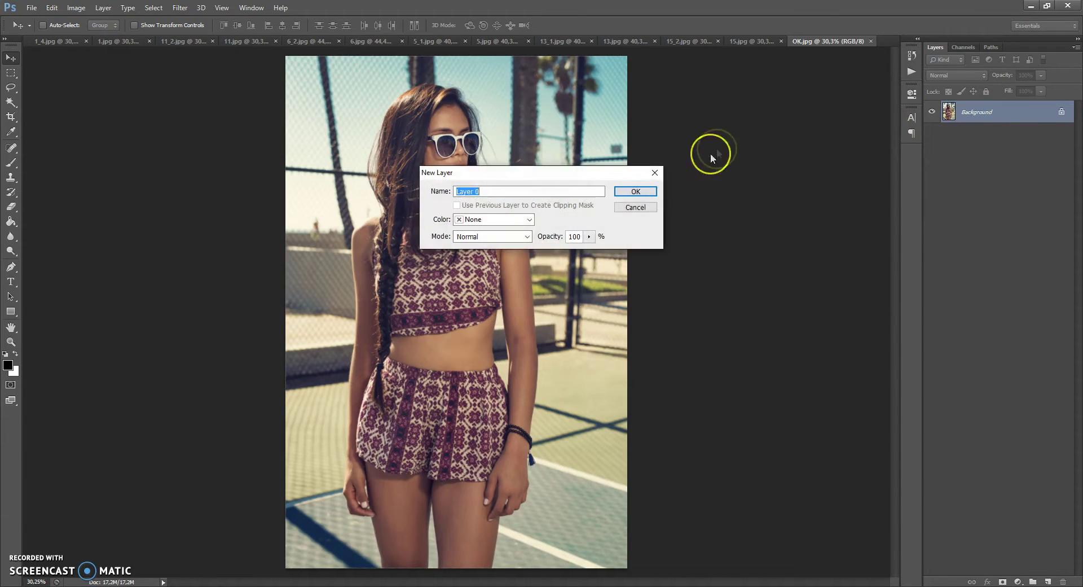
{"action": "left_click", "coordinate": [646, 185]}
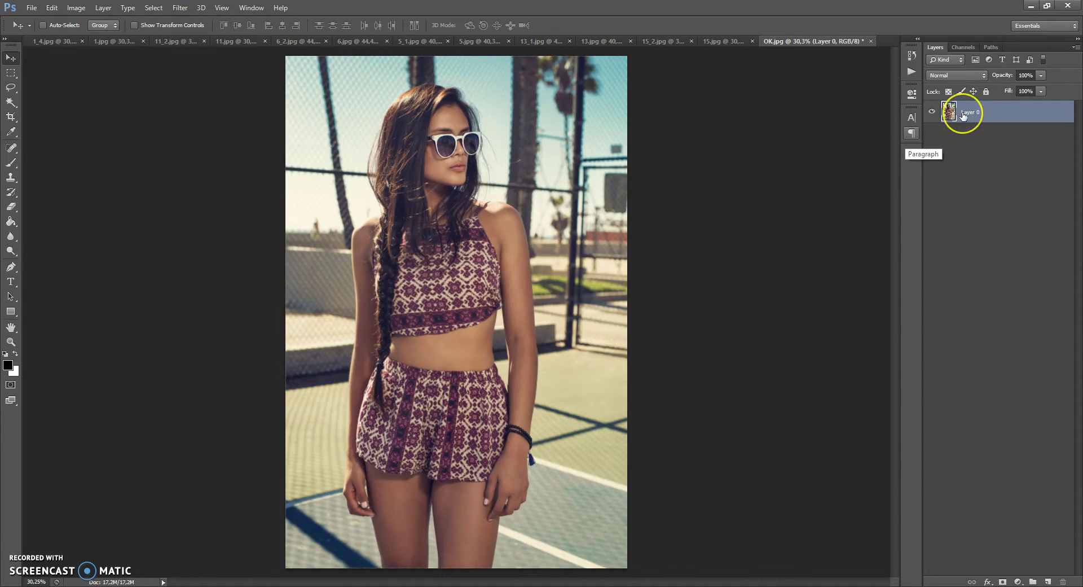
{"action": "left_click", "coordinate": [103, 8]}
{"action": "mouse_move", "coordinate": [110, 23]}
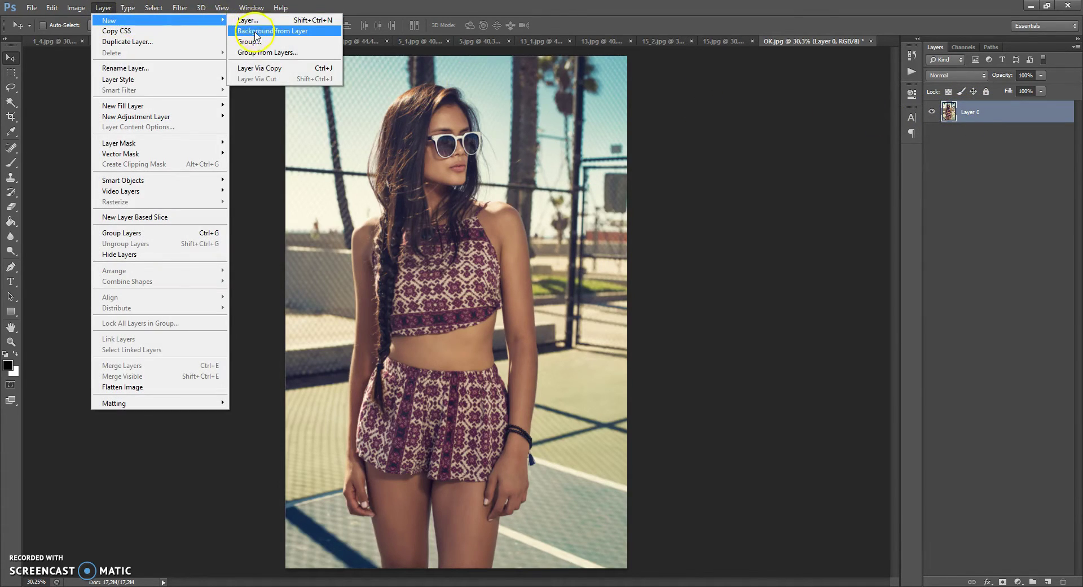
{"action": "left_click", "coordinate": [289, 31]}
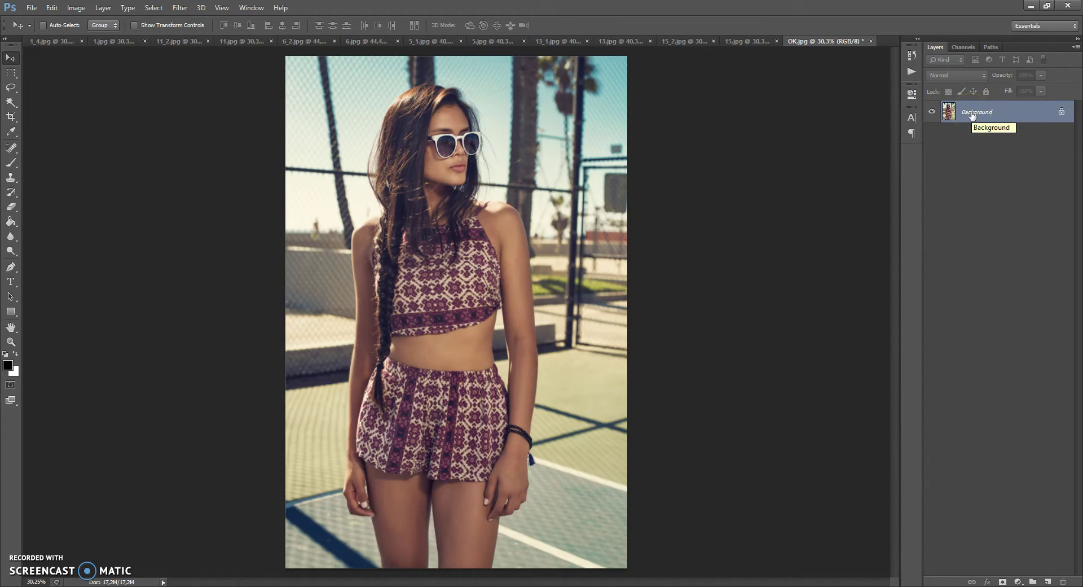
- Load the Bokeh Brushes file into the Brushes presets via the Preset Manager
{"action": "left_click", "coordinate": [749, 150]}
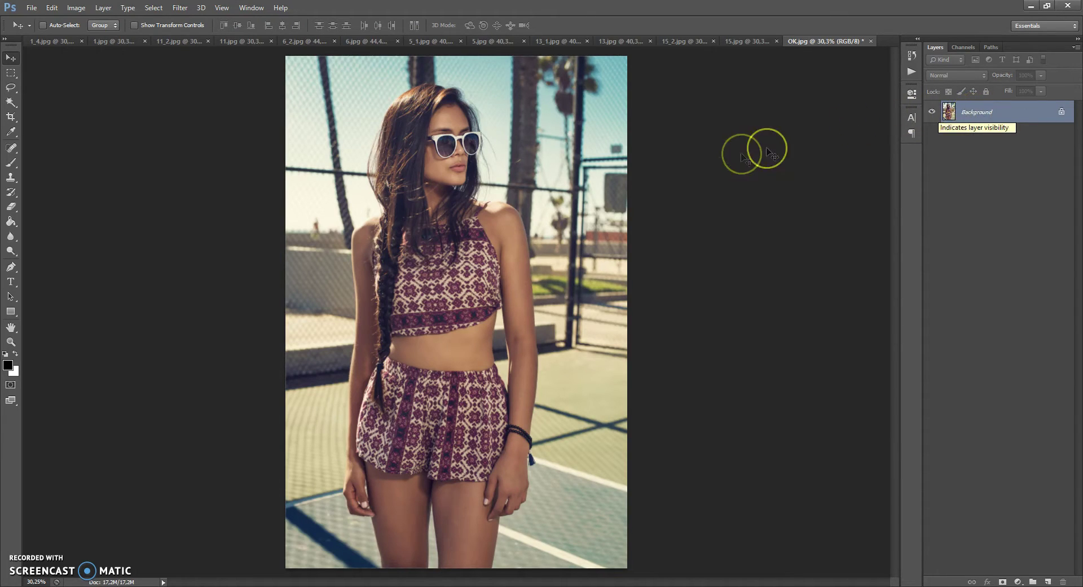
{"action": "left_click", "coordinate": [520, 214]}
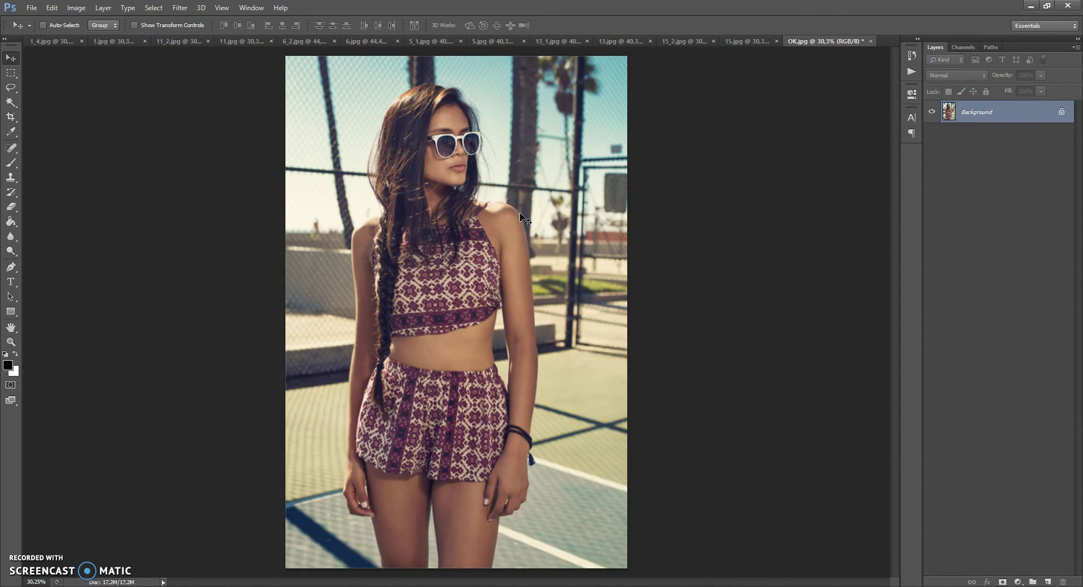
{"action": "left_click", "coordinate": [520, 212]}
{"action": "left_click", "coordinate": [83, 35]}
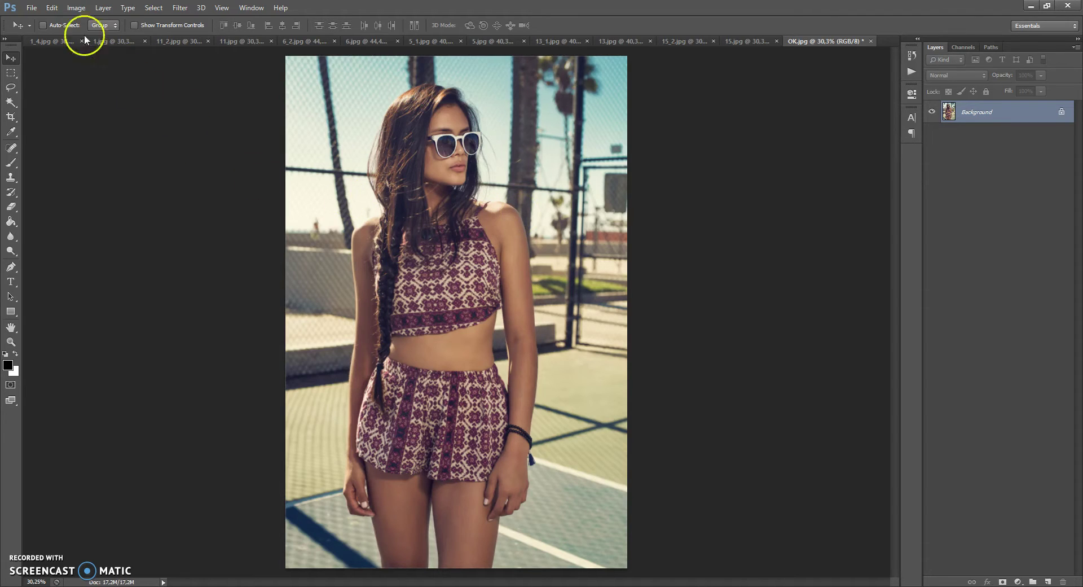
{"action": "left_click", "coordinate": [51, 7]}
{"action": "left_click", "coordinate": [187, 329]}
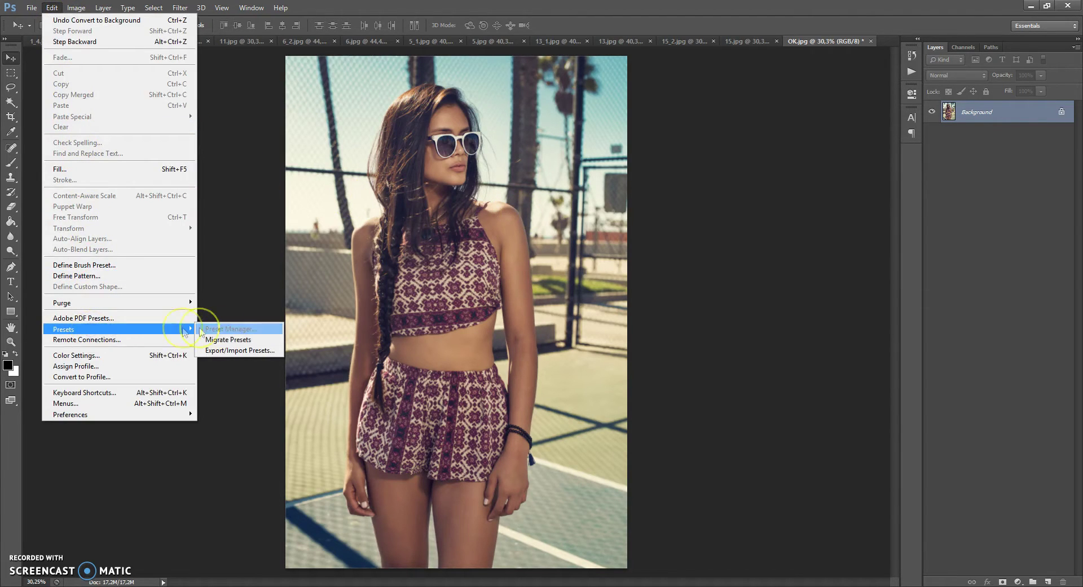
{"action": "left_click", "coordinate": [230, 328]}
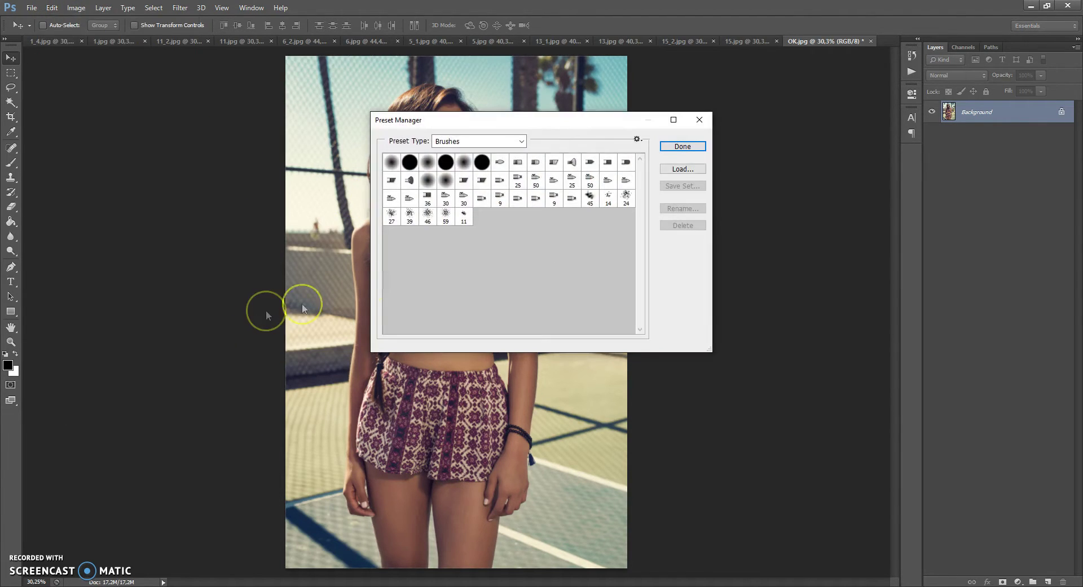
{"action": "left_click", "coordinate": [453, 142]}
{"action": "left_click", "coordinate": [451, 141]}
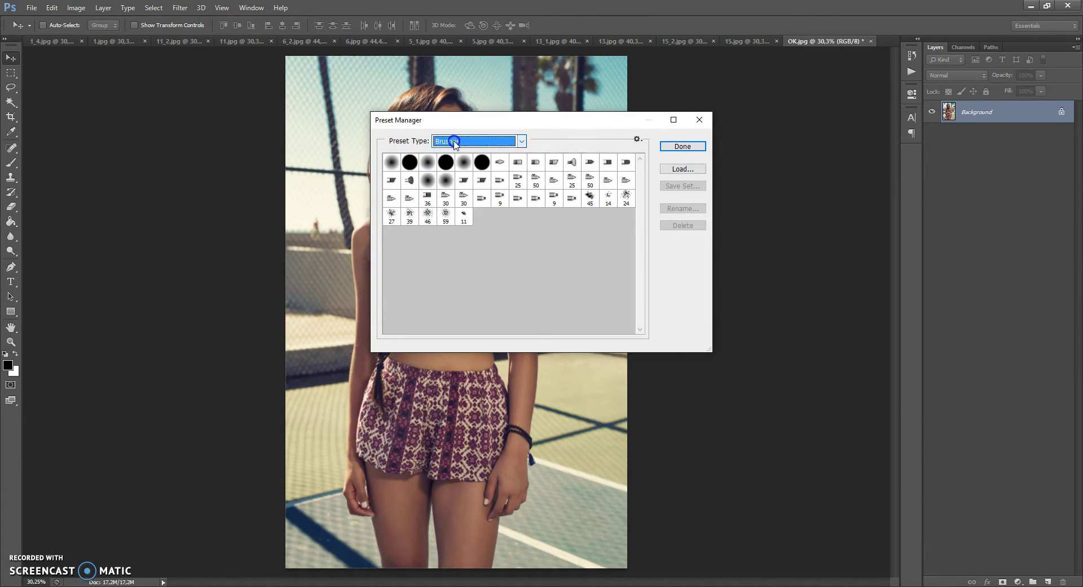
{"action": "left_click", "coordinate": [663, 170]}
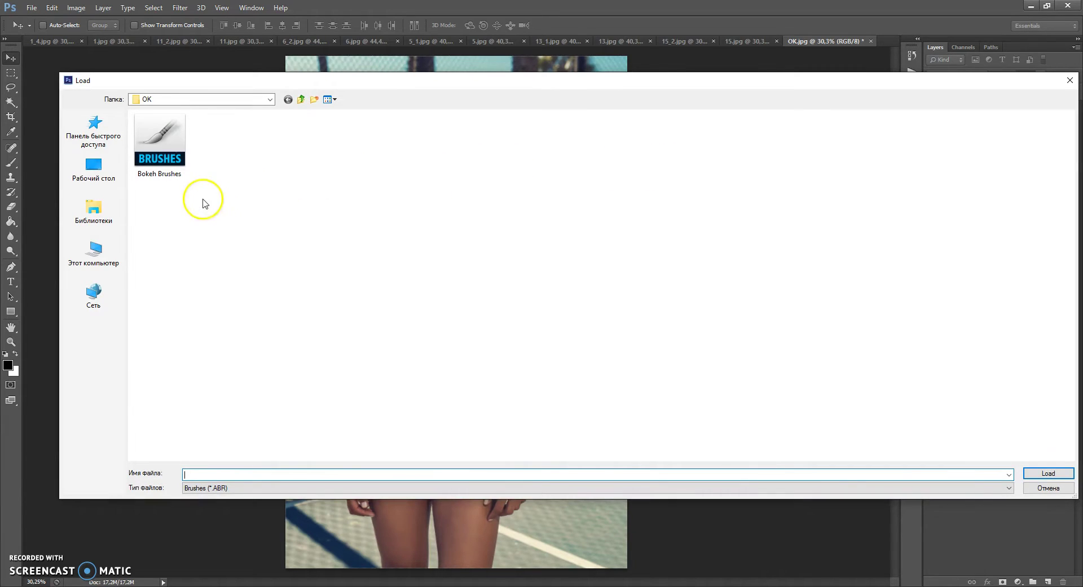
{"action": "double_click", "coordinate": [164, 149]}
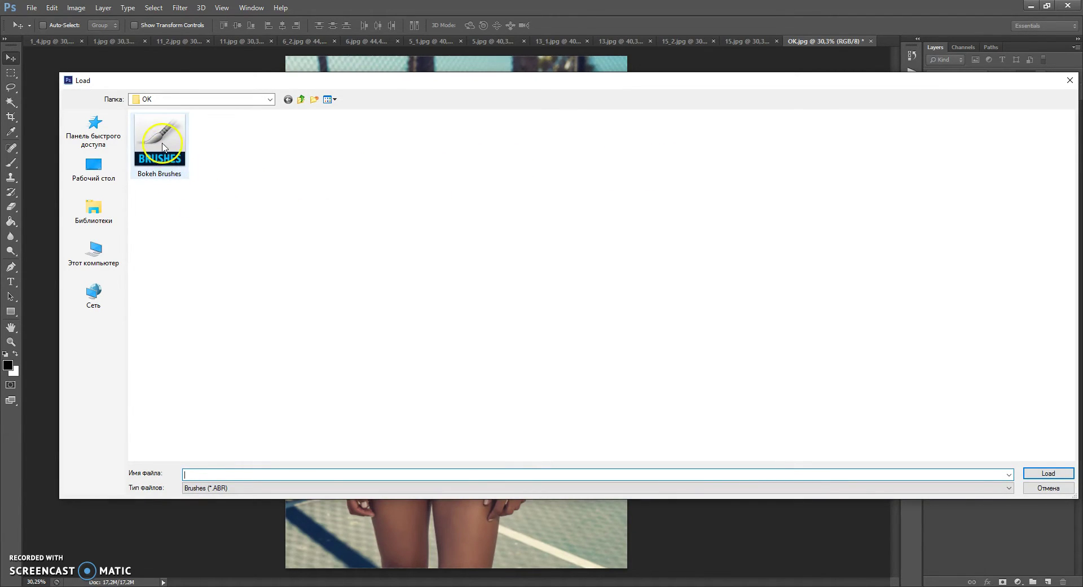
{"action": "left_click", "coordinate": [683, 146]}
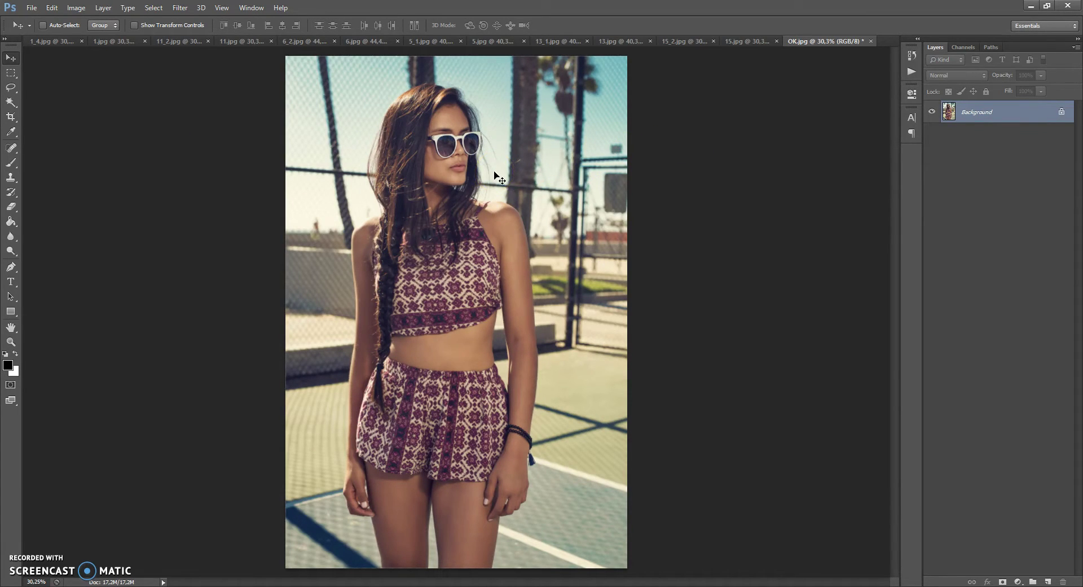
- Load the Bokeh Photoshop Action file into the Actions panel
{"action": "left_click", "coordinate": [251, 7]}
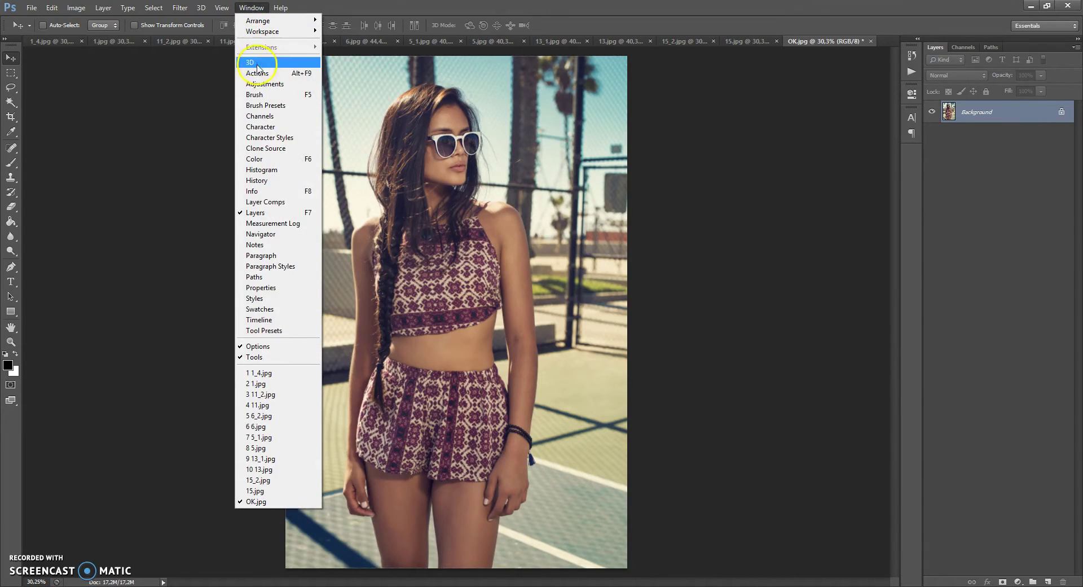
{"action": "left_click", "coordinate": [258, 72]}
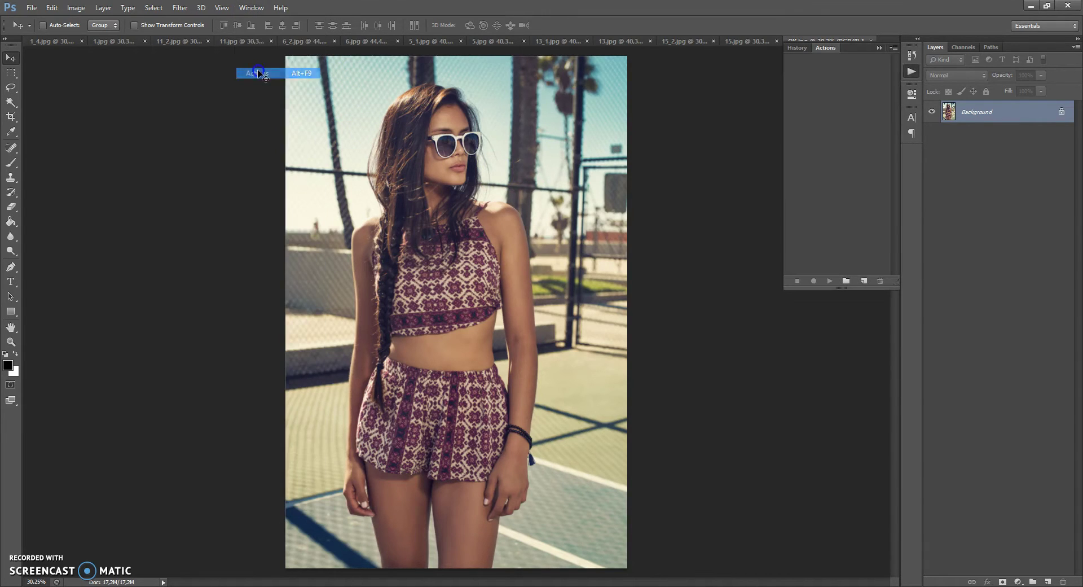
{"action": "left_click", "coordinate": [893, 48]}
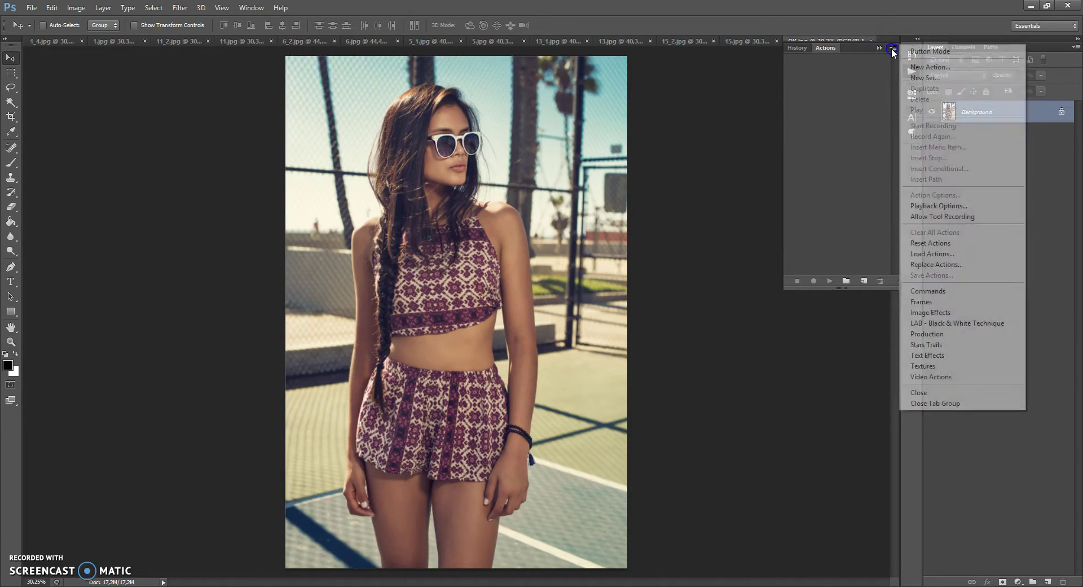
{"action": "left_click", "coordinate": [935, 259]}
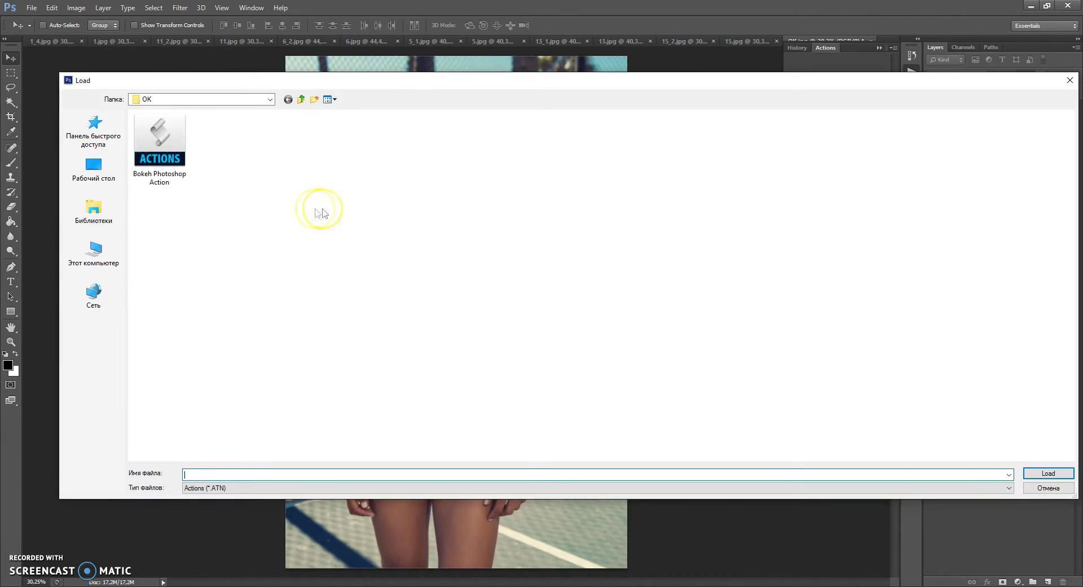
{"action": "double_click", "coordinate": [159, 148]}
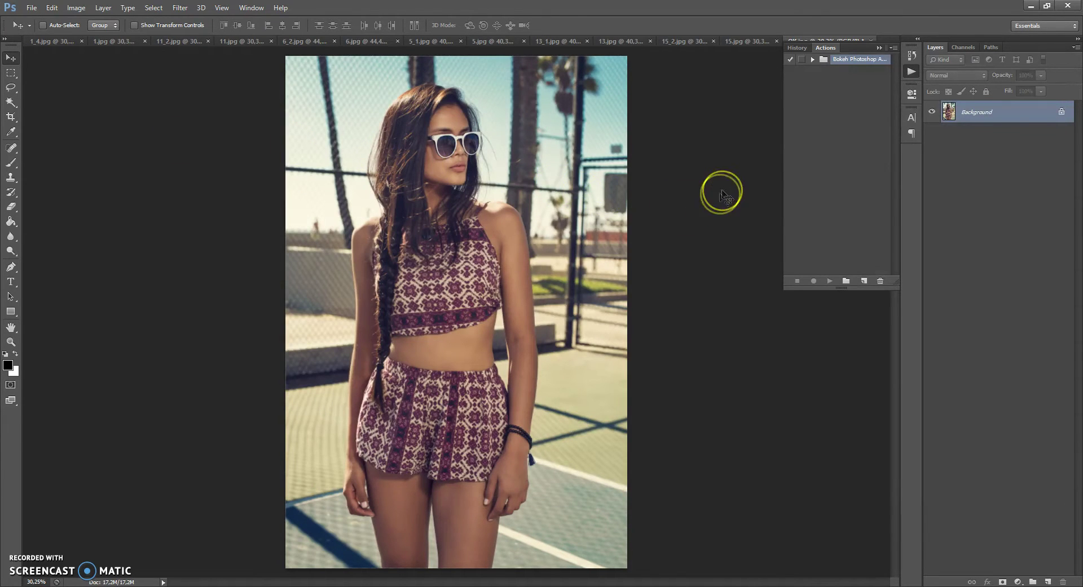
- Create a new layer above Background and rename it 'area'
{"action": "left_click", "coordinate": [879, 48]}
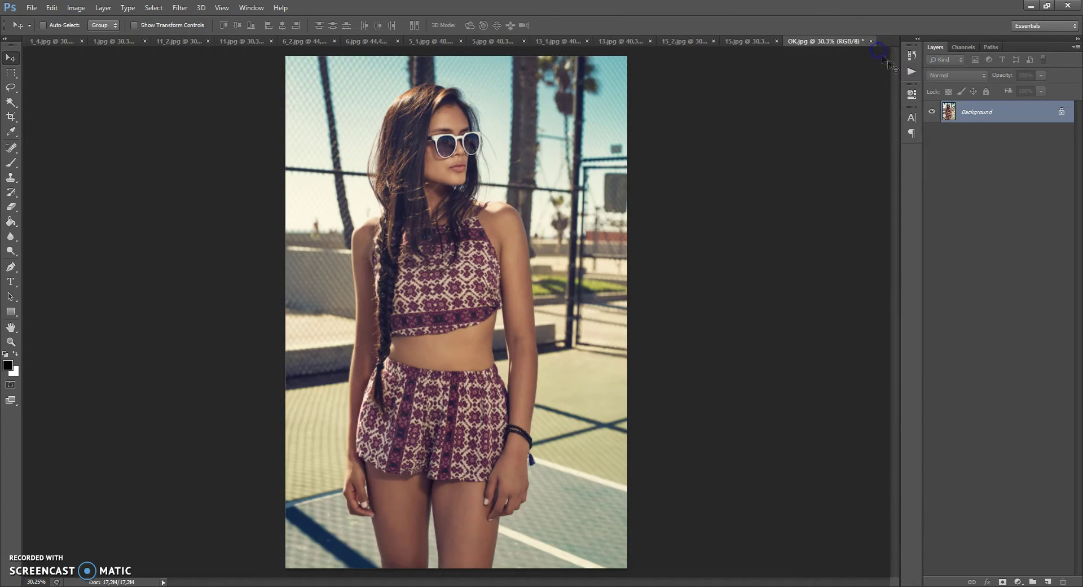
{"action": "left_click", "coordinate": [1047, 582]}
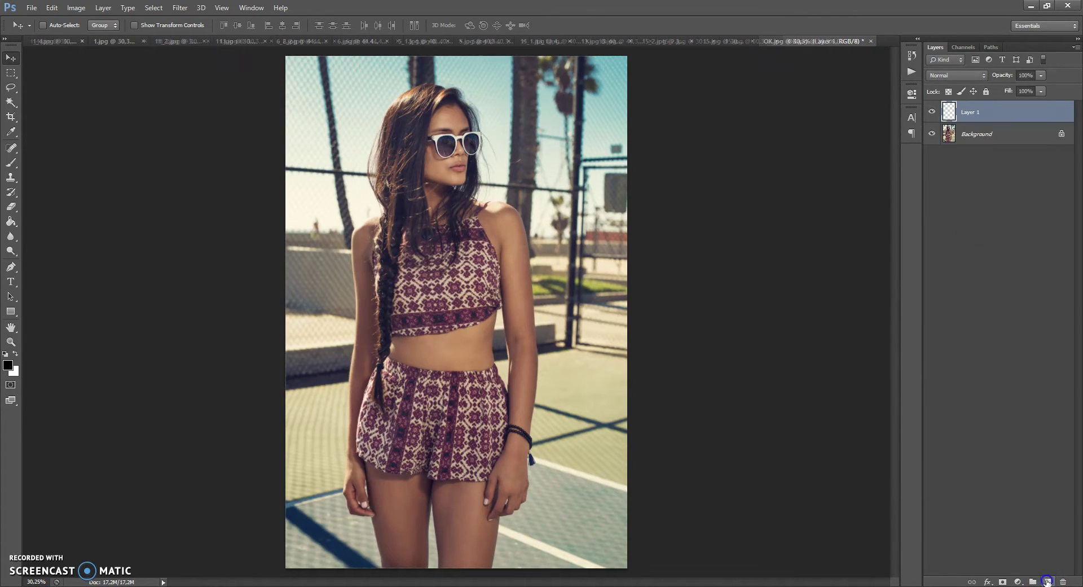
{"action": "double_click", "coordinate": [969, 111]}
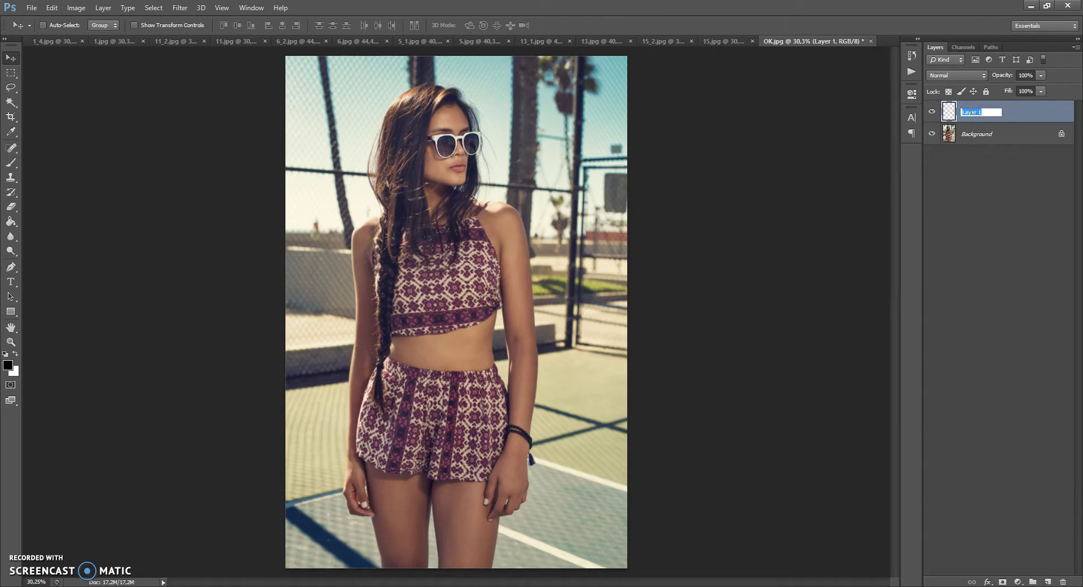
{"action": "type", "text": "area"}
{"action": "left_click", "coordinate": [1016, 109]}
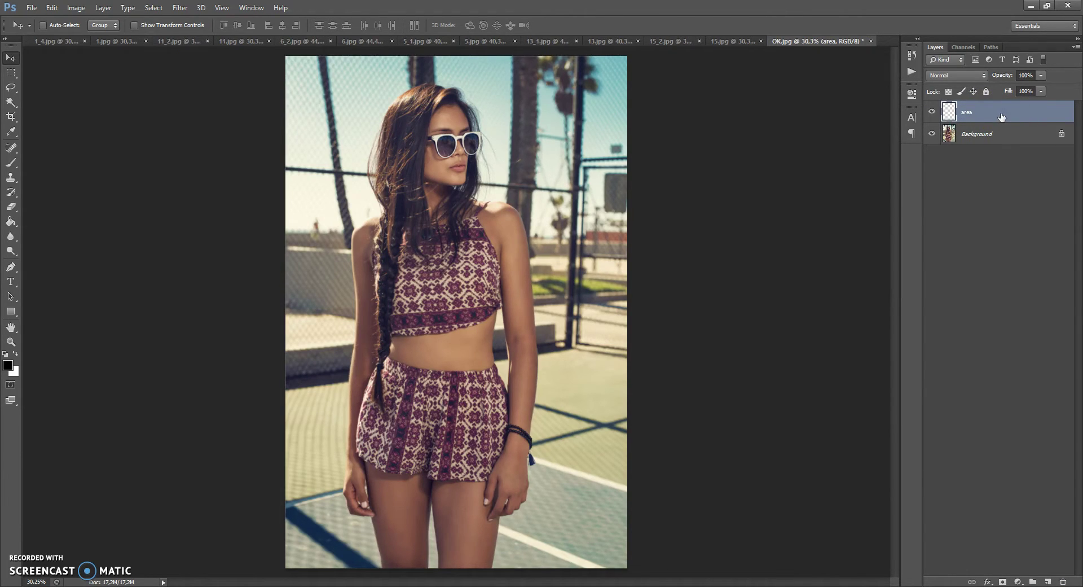
{"action": "left_click", "coordinate": [478, 217]}
{"action": "left_click", "coordinate": [10, 87]}
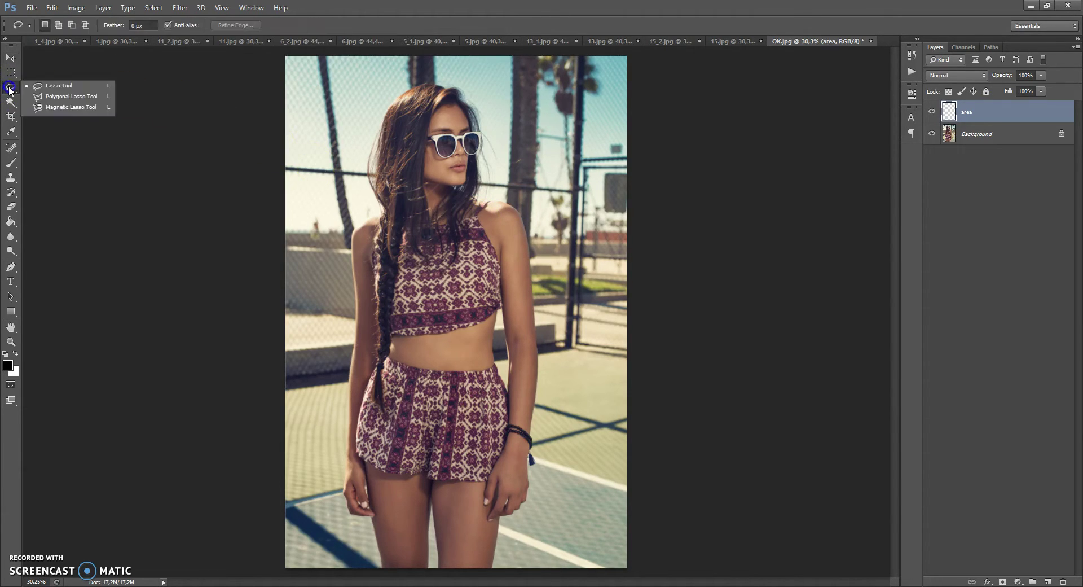
- Choose the regular Brush Tool and shrink the brush to 135 px
{"action": "left_click", "coordinate": [11, 101]}
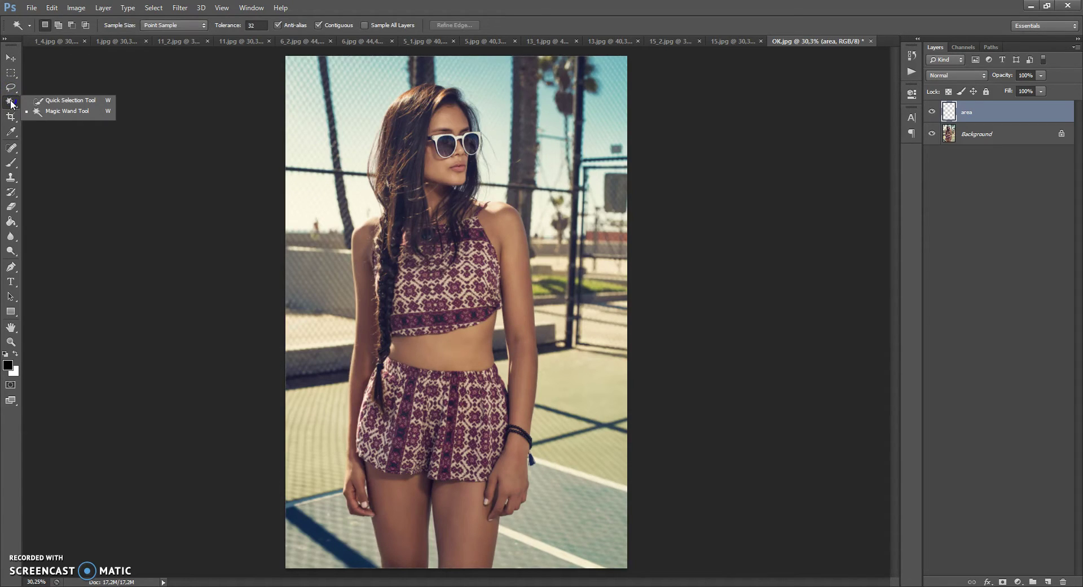
{"action": "left_click", "coordinate": [11, 103]}
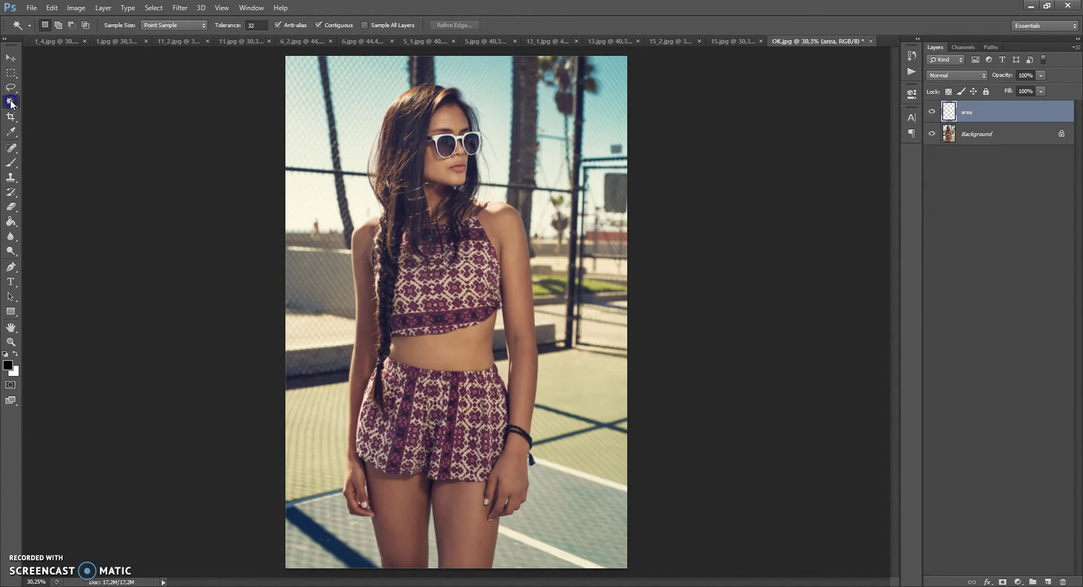
{"action": "left_click", "coordinate": [11, 163]}
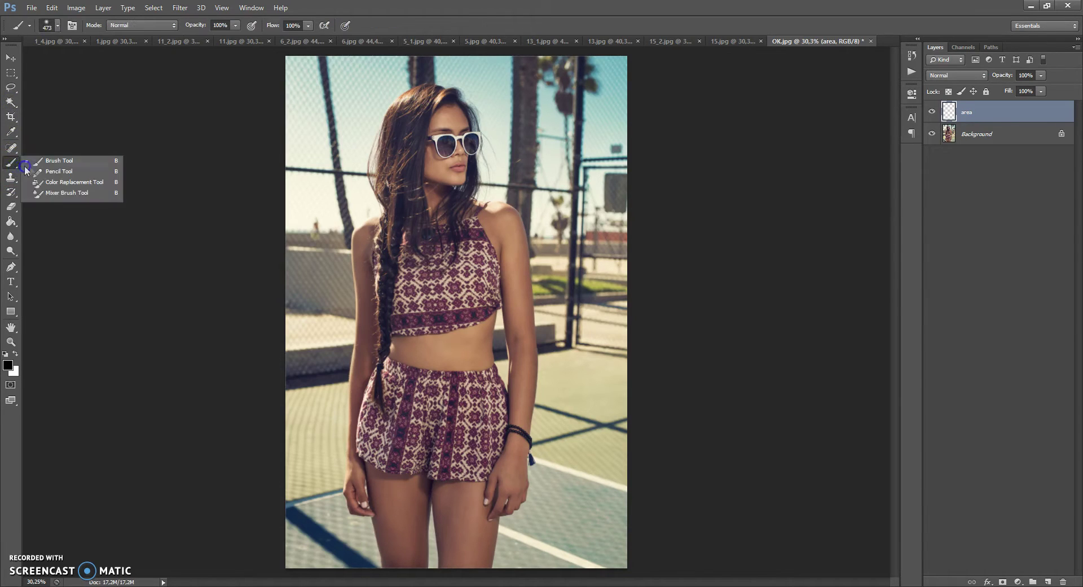
{"action": "left_click", "coordinate": [57, 161]}
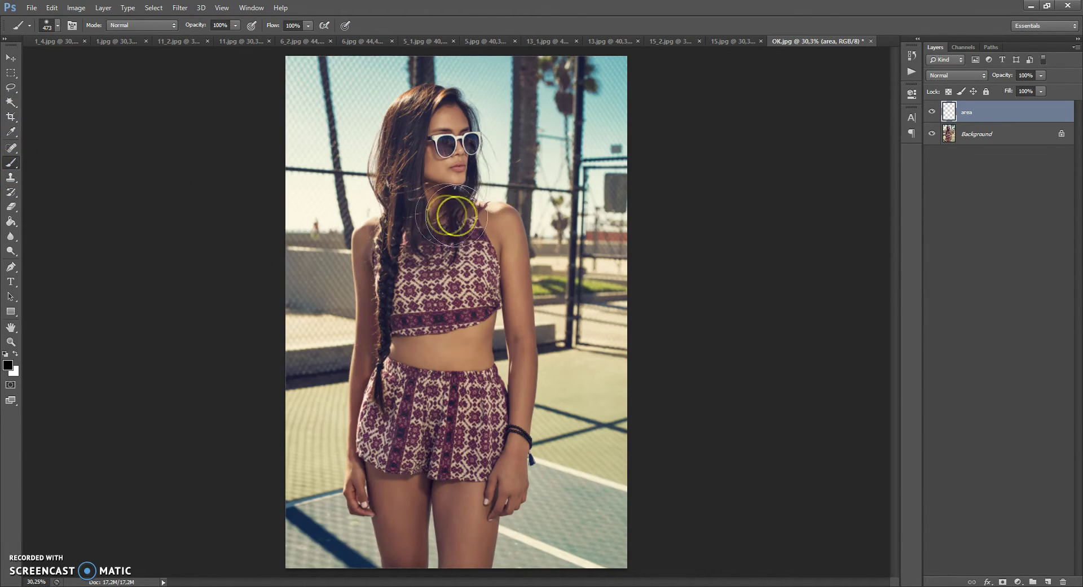
{"action": "right_click", "coordinate": [454, 216]}
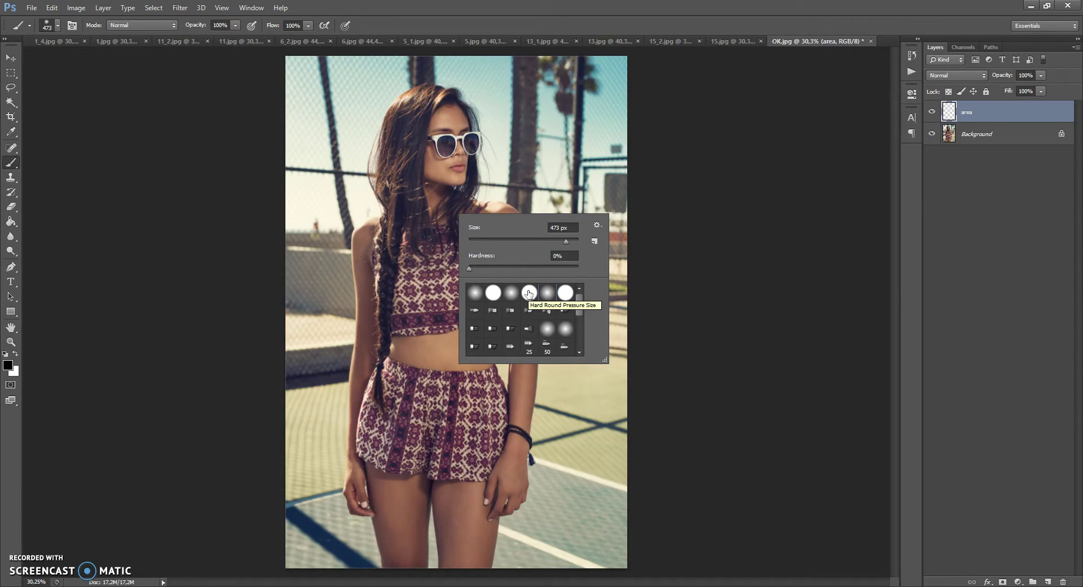
{"action": "key", "text": "Escape"}
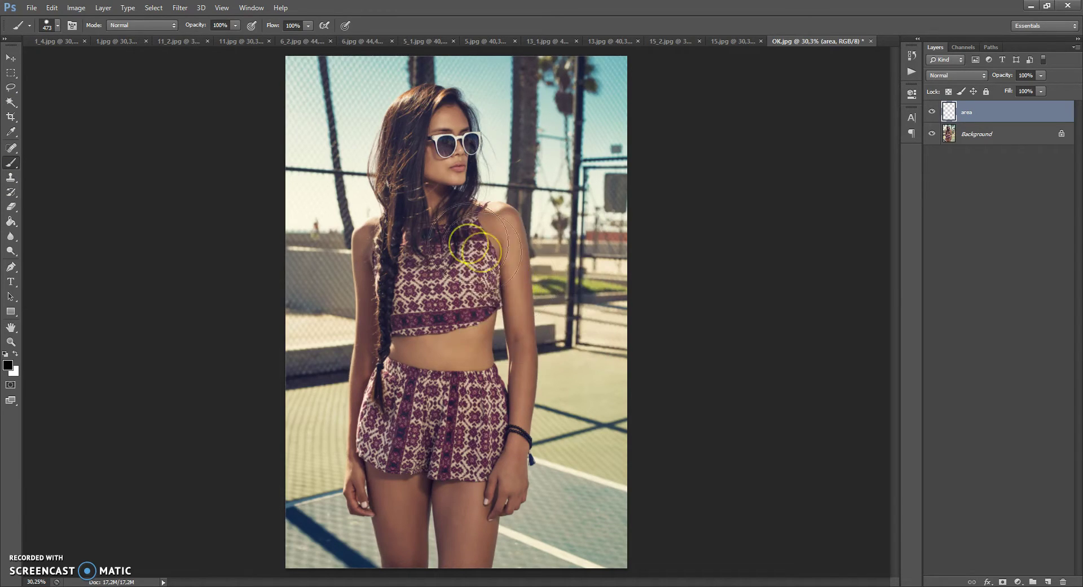
{"action": "right_click", "coordinate": [464, 229]}
{"action": "left_click_drag", "start_coordinate": [560, 253], "coordinate": [544, 257]}
- Set the foreground to pure red #FF0000, resize the brush to 69 px, and dab near the head
{"action": "left_click", "coordinate": [8, 365]}
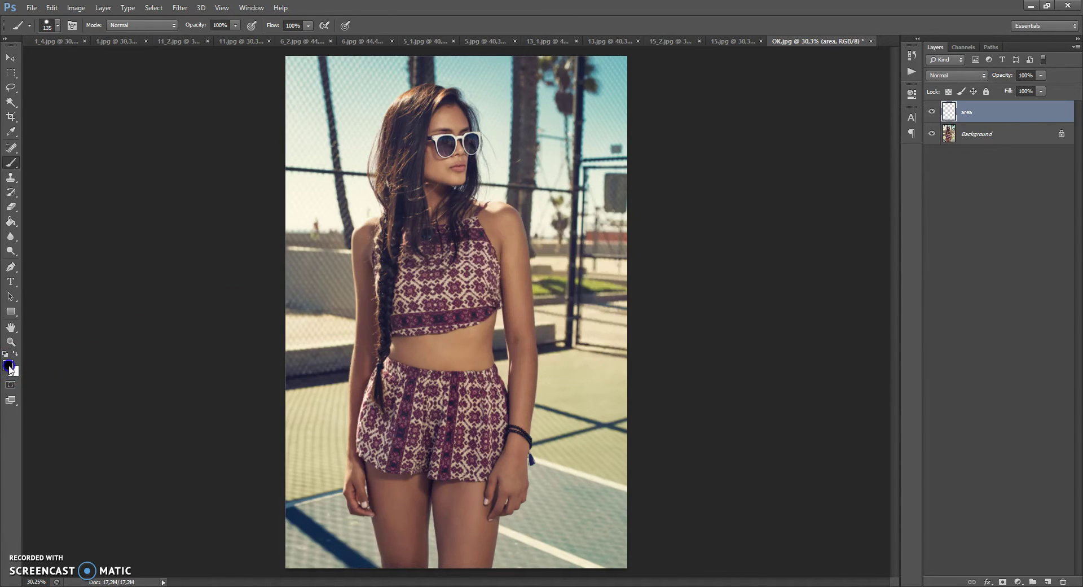
{"action": "left_click_drag", "start_coordinate": [718, 214], "coordinate": [776, 185]}
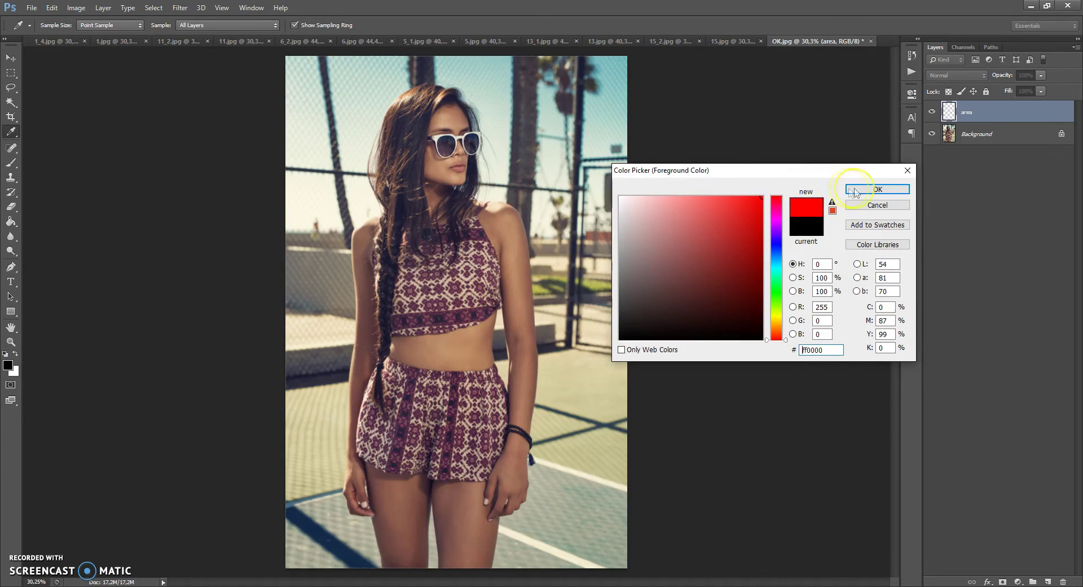
{"action": "left_click", "coordinate": [877, 190]}
{"action": "right_click", "coordinate": [479, 141]}
{"action": "left_click_drag", "start_coordinate": [491, 145], "coordinate": [479, 148]}
{"action": "left_click", "coordinate": [424, 105]}
- Paint a red line along the hair's outer edge, over the shoulder and down the left arm
{"action": "scroll", "coordinate": [429, 96], "scroll_direction": "up", "scroll_amount": 4}
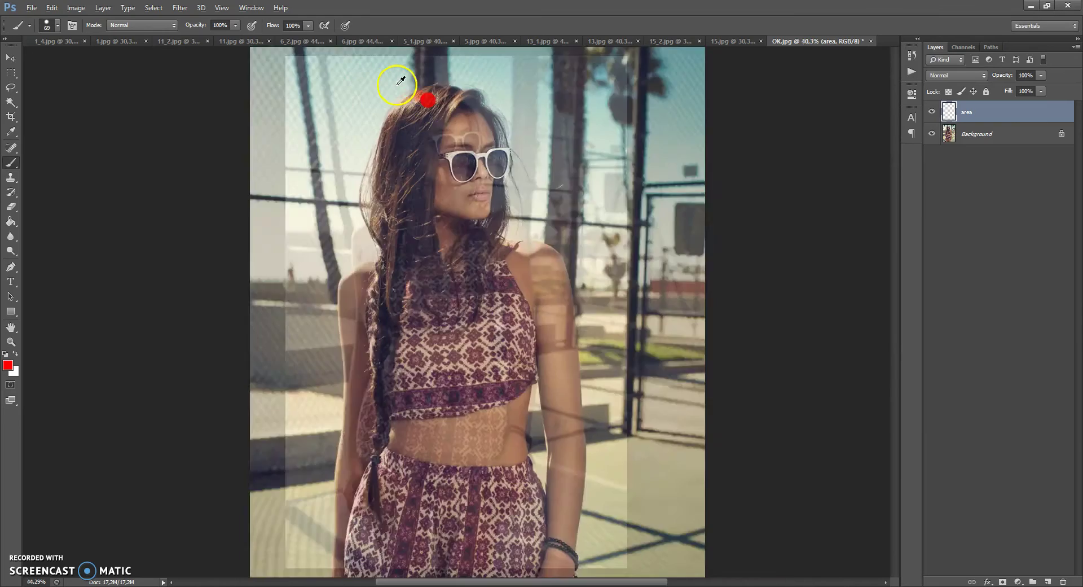
{"action": "right_click", "coordinate": [500, 135]}
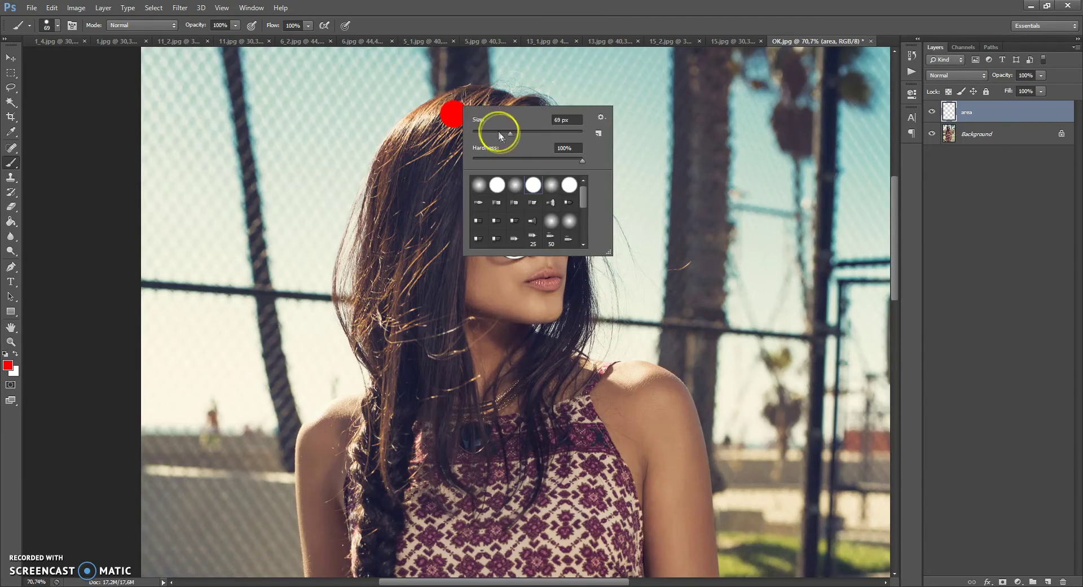
{"action": "left_click", "coordinate": [462, 106]}
{"action": "mouse_move", "coordinate": [451, 107]}
{"action": "left_mouse_down"}
{"action": "mouse_move", "coordinate": [421, 115]}
{"action": "mouse_move", "coordinate": [376, 187]}
{"action": "mouse_move", "coordinate": [357, 272]}
{"action": "mouse_move", "coordinate": [366, 343]}
{"action": "left_mouse_up"}
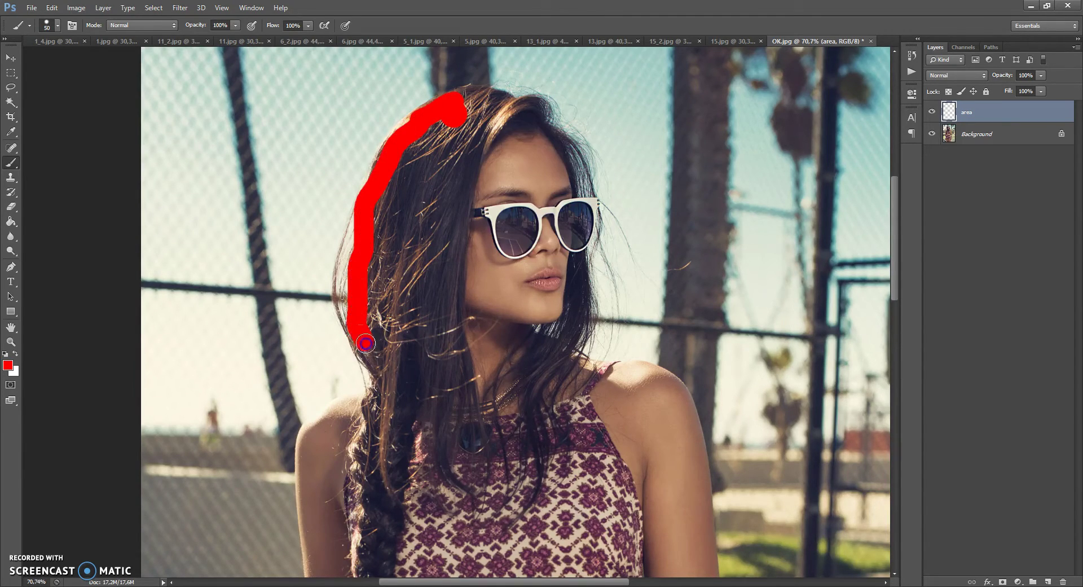
{"action": "mouse_move", "coordinate": [380, 393]}
{"action": "left_mouse_down"}
{"action": "mouse_move", "coordinate": [324, 419]}
{"action": "mouse_move", "coordinate": [309, 441]}
{"action": "mouse_move", "coordinate": [310, 481]}
{"action": "left_mouse_up"}
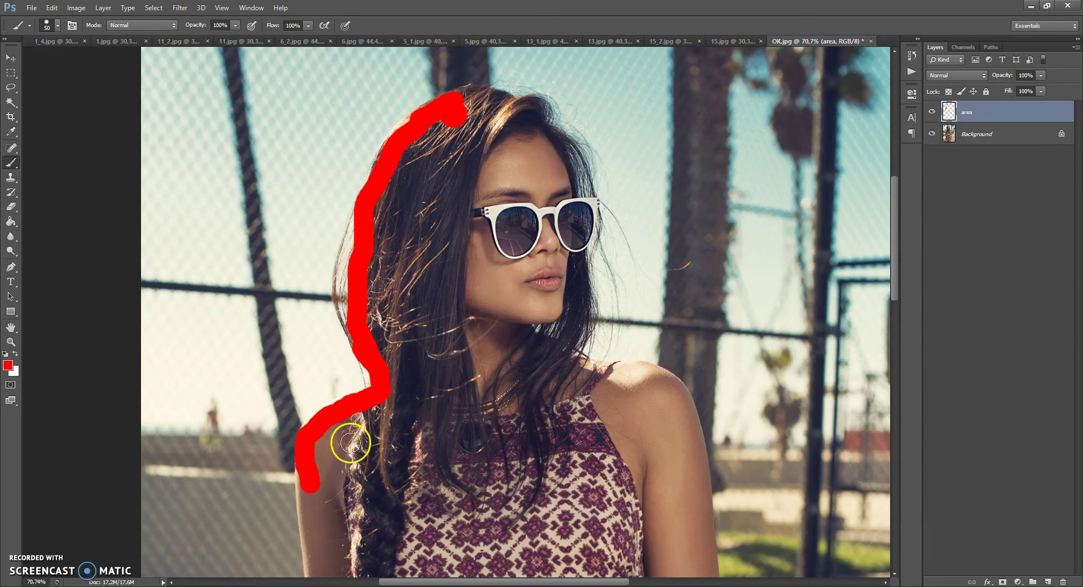
{"action": "scroll", "coordinate": [324, 421], "scroll_direction": "down", "scroll_amount": 5}
{"action": "left_click", "coordinate": [314, 423], "text": "shift"}
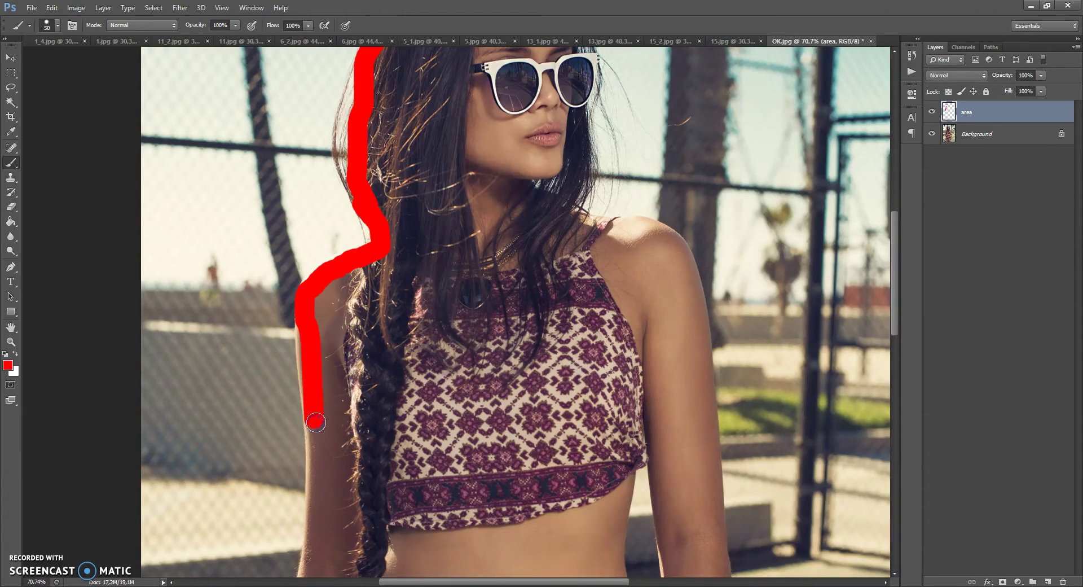
{"action": "left_click", "coordinate": [315, 479], "text": "shift"}
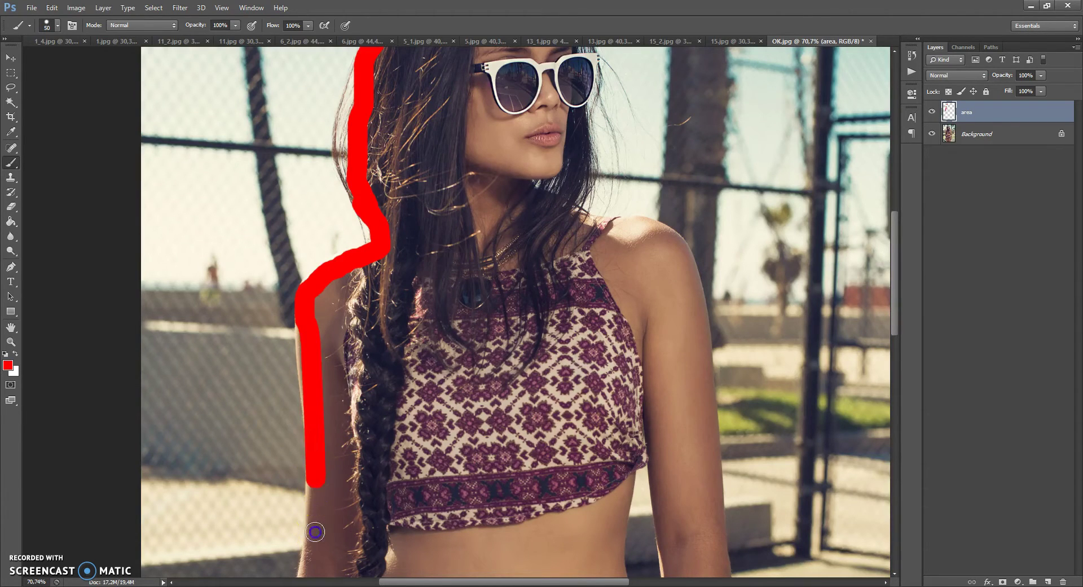
{"action": "scroll", "coordinate": [314, 514], "scroll_direction": "down", "scroll_amount": 2}
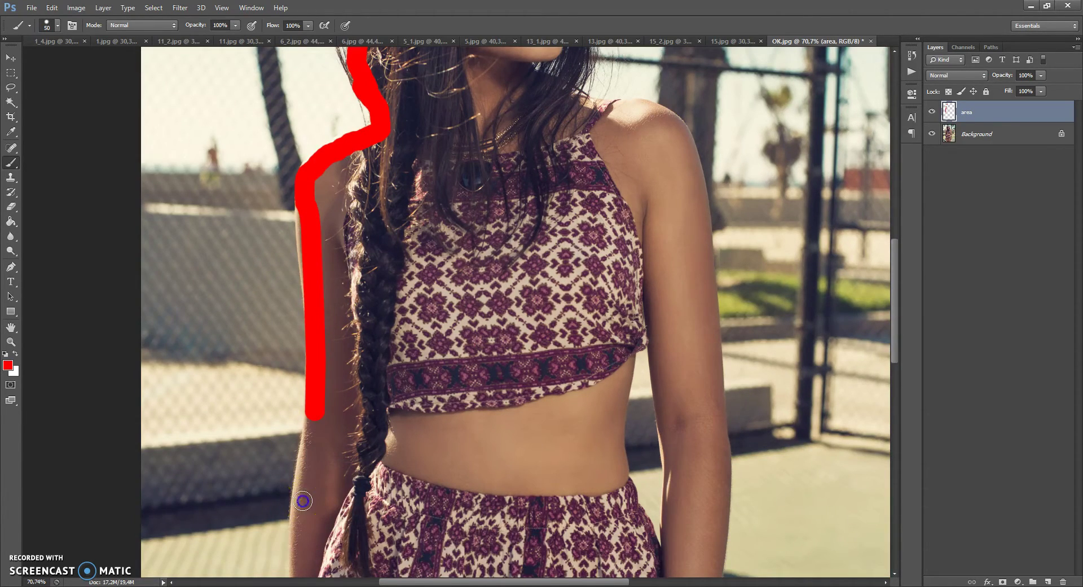
{"action": "left_click", "coordinate": [305, 527], "text": "shift"}
{"action": "left_click", "coordinate": [301, 544], "text": "shift"}
{"action": "scroll", "coordinate": [301, 541], "scroll_direction": "down", "scroll_amount": 4}
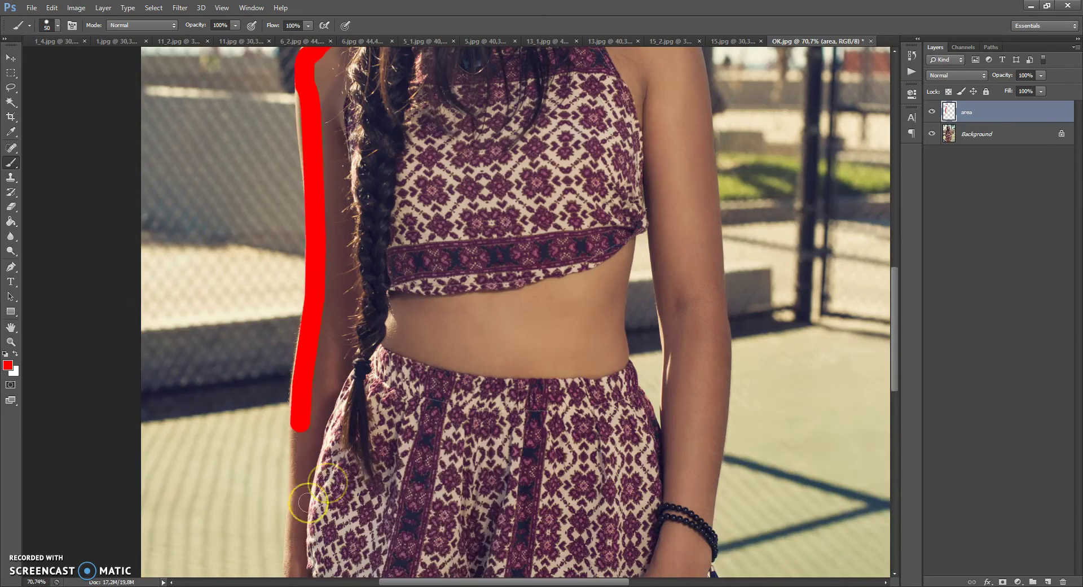
- Reduce the brush to 36 px and outline past the hip, around the fingertips, to the bottom edge
{"action": "right_click", "coordinate": [384, 439]}
{"action": "left_click_drag", "start_coordinate": [390, 464], "coordinate": [386, 464]}
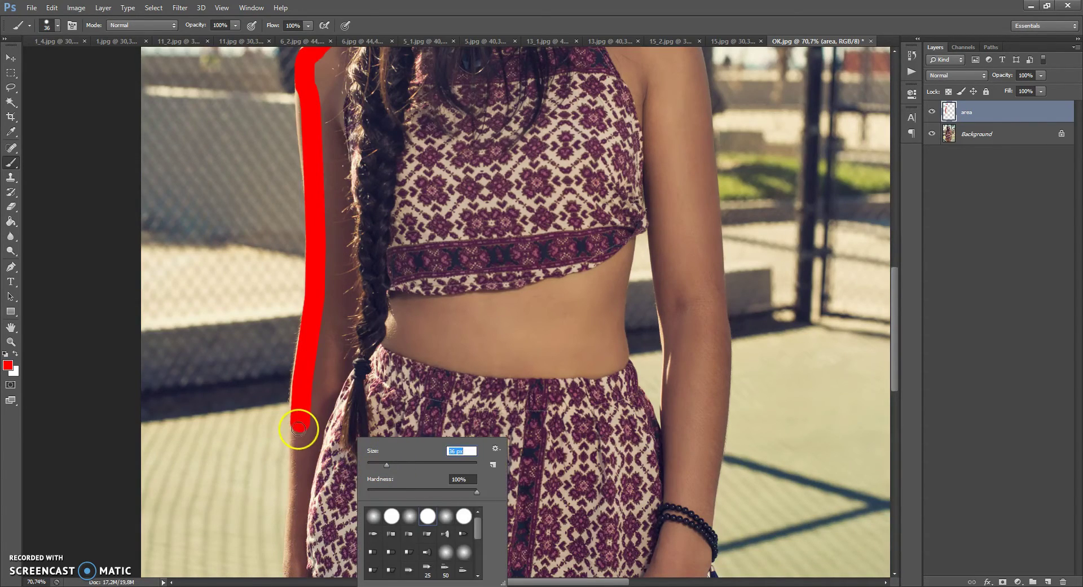
{"action": "key", "text": "Return"}
{"action": "left_click", "coordinate": [298, 503], "text": "shift"}
{"action": "scroll", "coordinate": [294, 508], "scroll_direction": "down", "scroll_amount": 4}
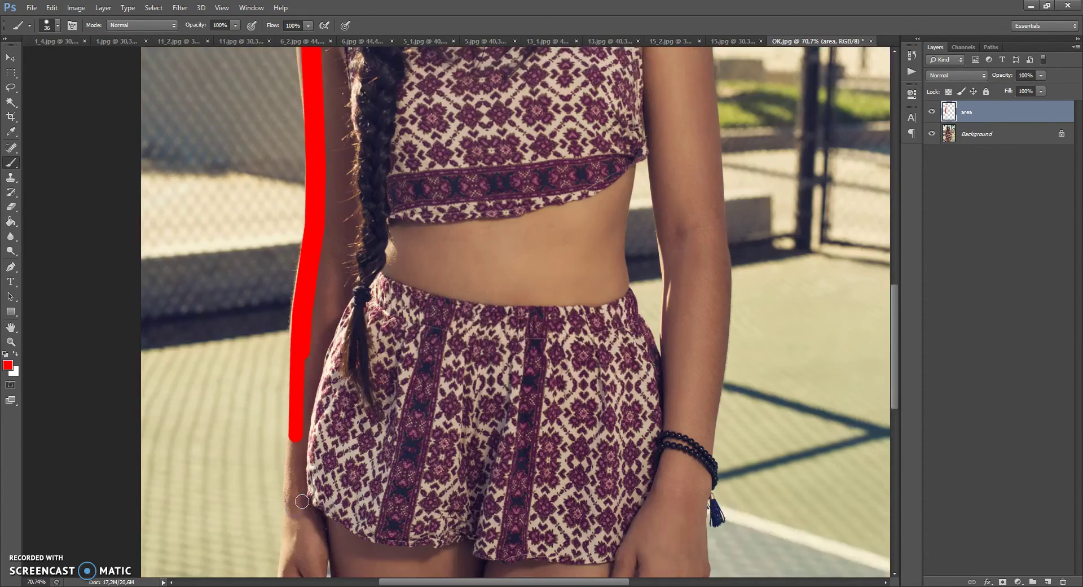
{"action": "left_click", "coordinate": [287, 482], "text": "shift"}
{"action": "left_click", "coordinate": [286, 527], "text": "shift"}
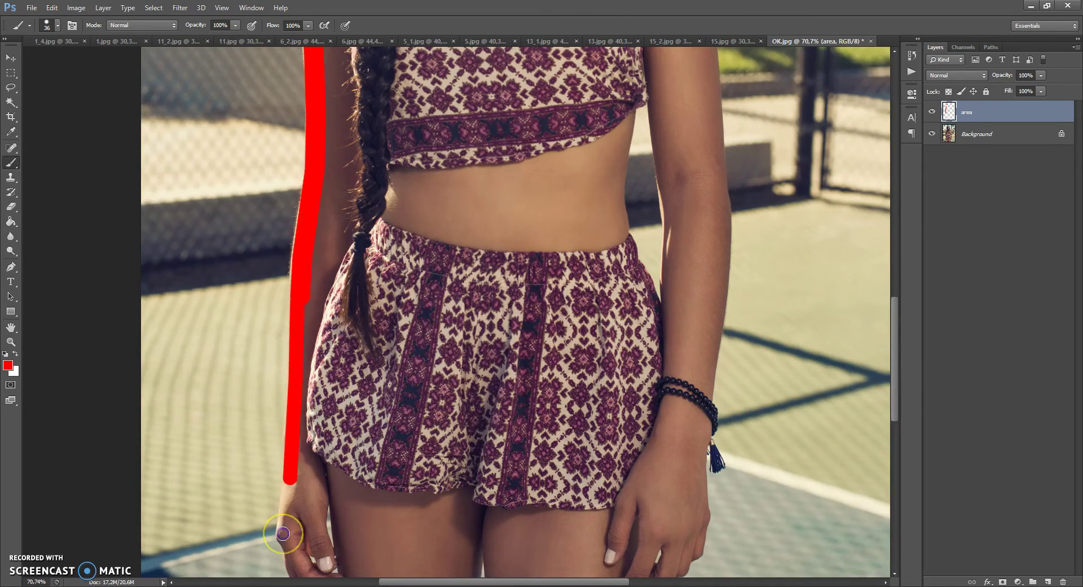
{"action": "scroll", "coordinate": [305, 507], "scroll_direction": "down", "scroll_amount": 4}
{"action": "left_click", "coordinate": [297, 438], "text": "shift"}
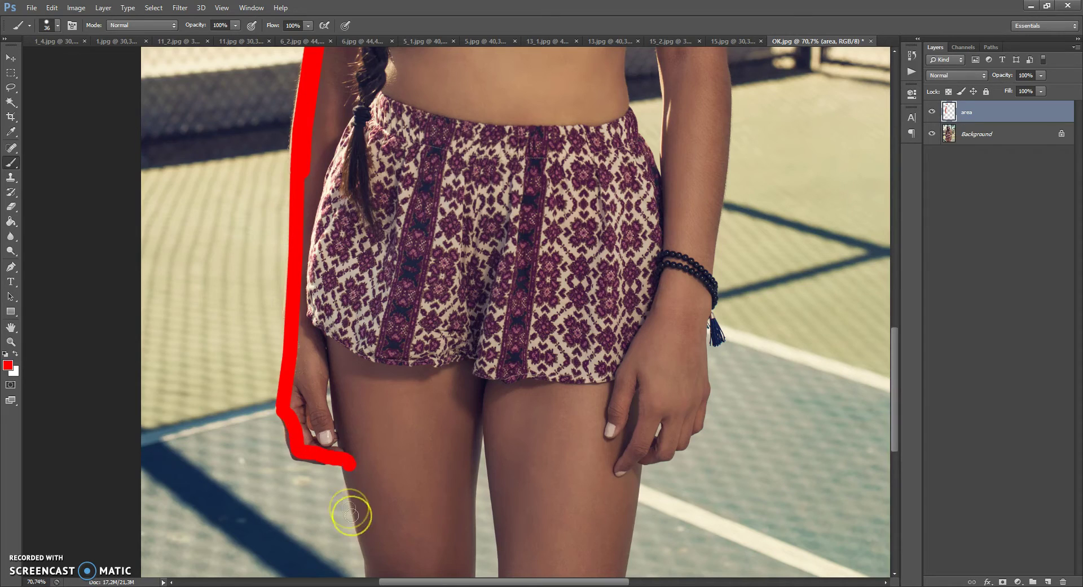
{"action": "left_click", "coordinate": [366, 530], "text": "shift"}
{"action": "scroll", "coordinate": [378, 529], "scroll_direction": "down", "scroll_amount": 2}
{"action": "left_click", "coordinate": [377, 530], "text": "shift"}
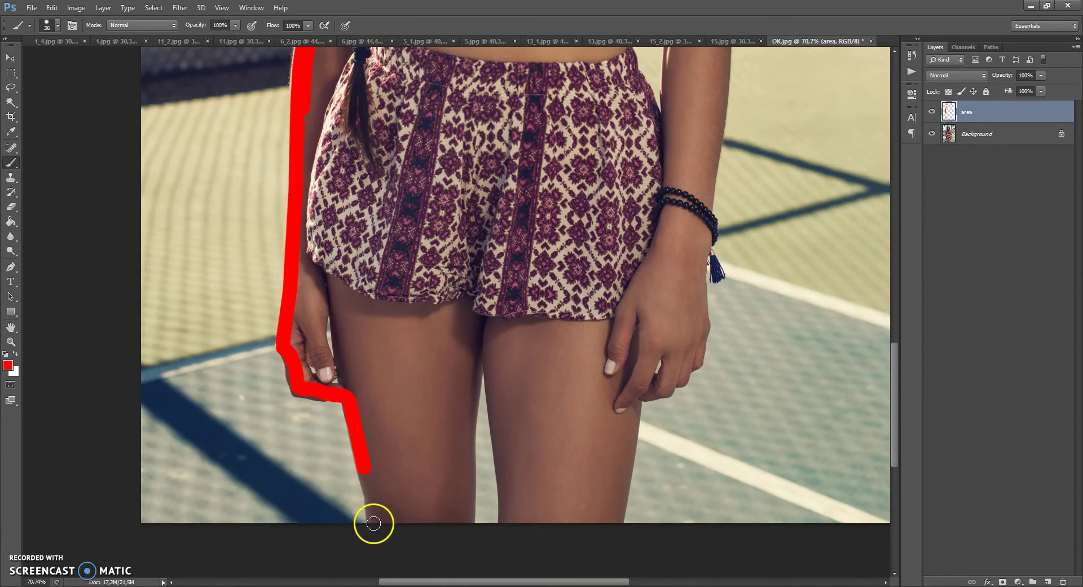
- Trace the outline under the left leg, up between the thighs, and along the right leg
{"action": "left_click", "coordinate": [467, 518], "text": "shift"}
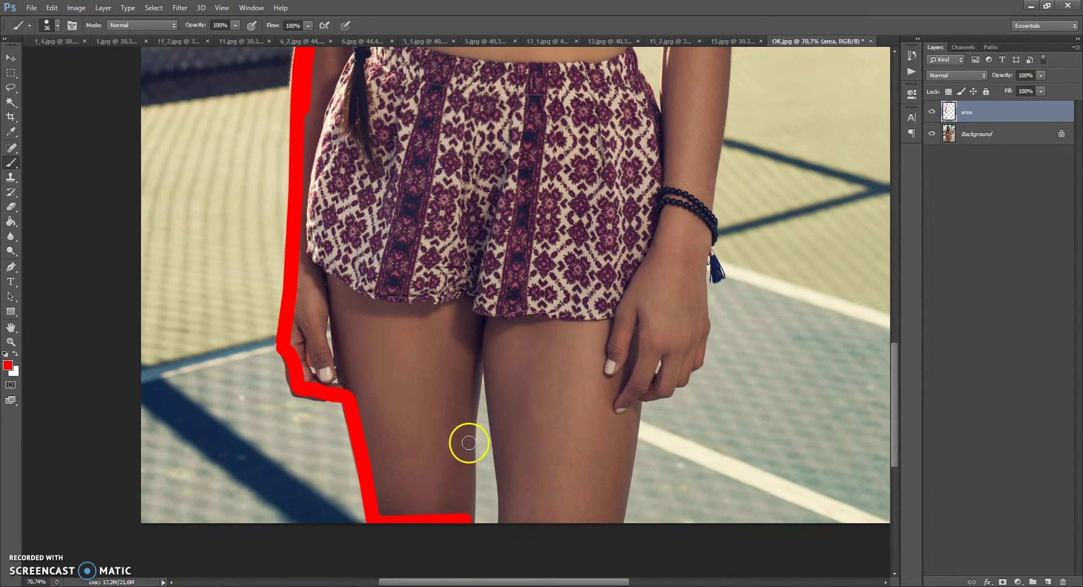
{"action": "left_click", "coordinate": [475, 395], "text": "shift"}
{"action": "left_click", "coordinate": [479, 356], "text": "shift"}
{"action": "left_click", "coordinate": [494, 380], "text": "shift"}
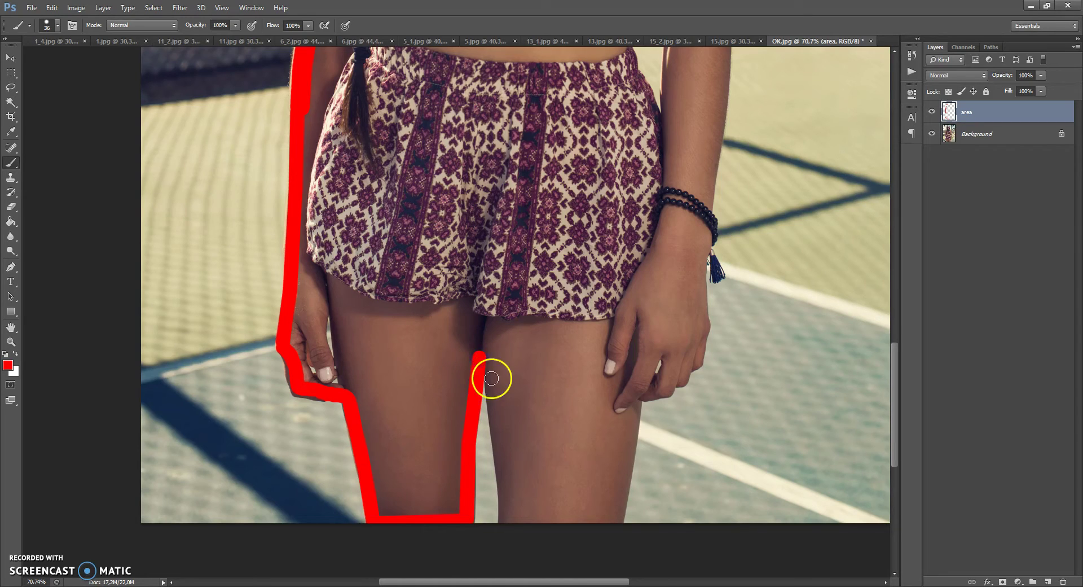
{"action": "left_click", "coordinate": [499, 447], "text": "shift"}
{"action": "left_click", "coordinate": [506, 511], "text": "shift"}
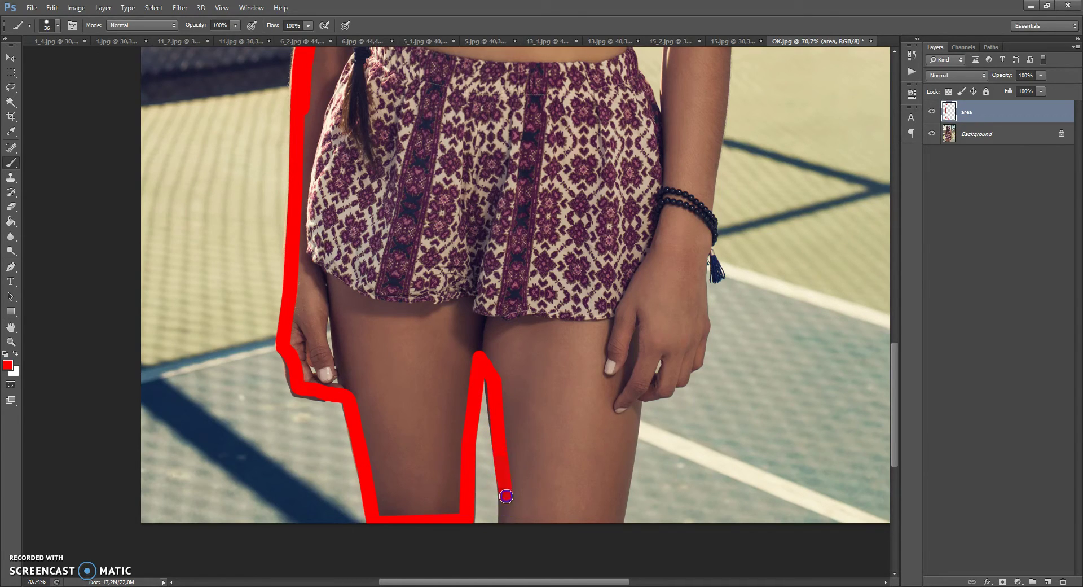
{"action": "left_click", "coordinate": [621, 515], "text": "shift"}
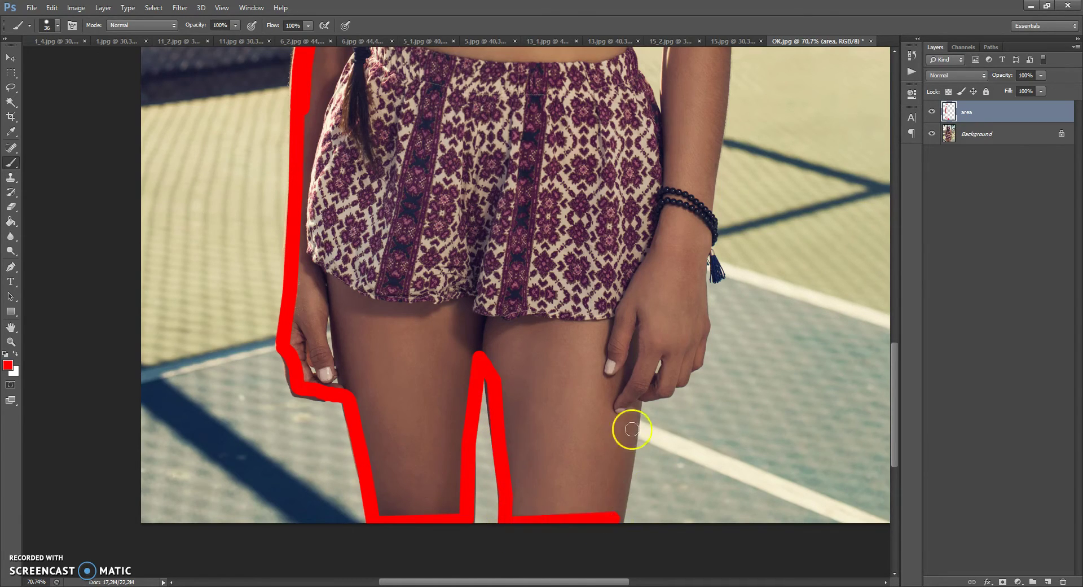
{"action": "left_click", "coordinate": [634, 411], "text": "shift"}
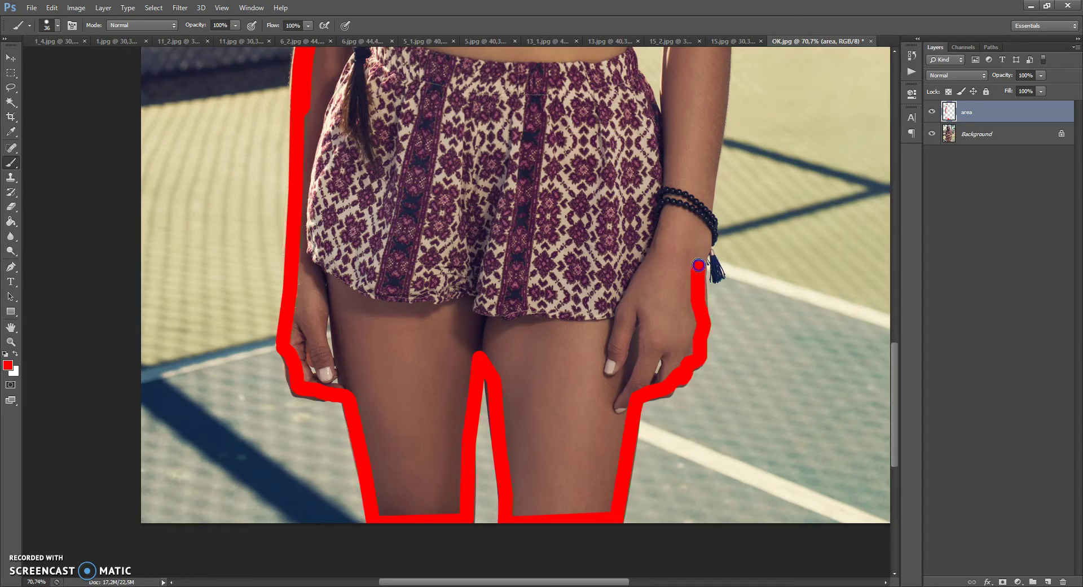
- Resize the brush to 16 px, then 33 px, for outlining around the wrist
{"action": "right_click", "coordinate": [708, 233]}
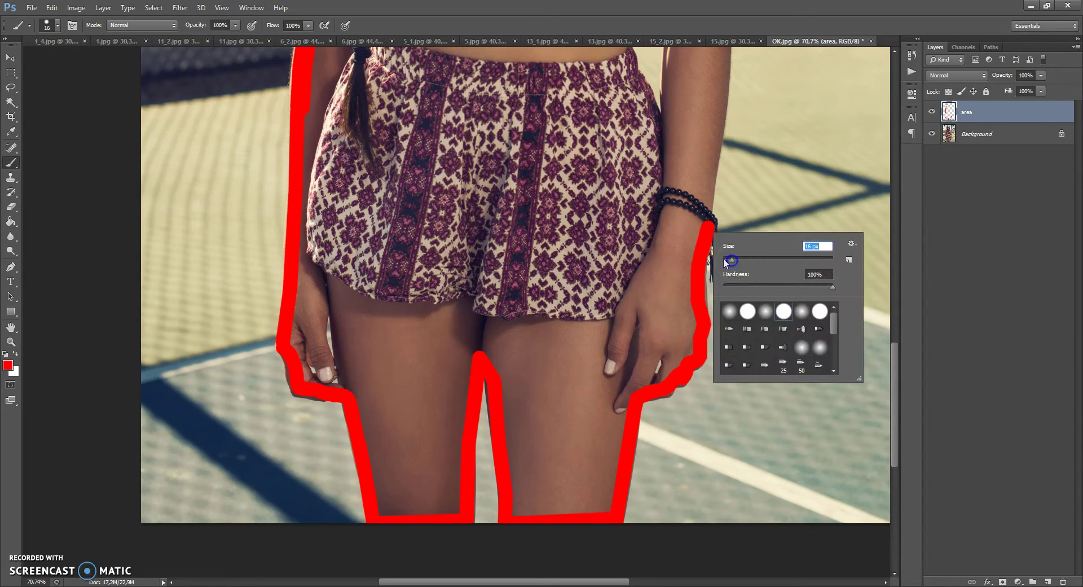
{"action": "left_click", "coordinate": [709, 244]}
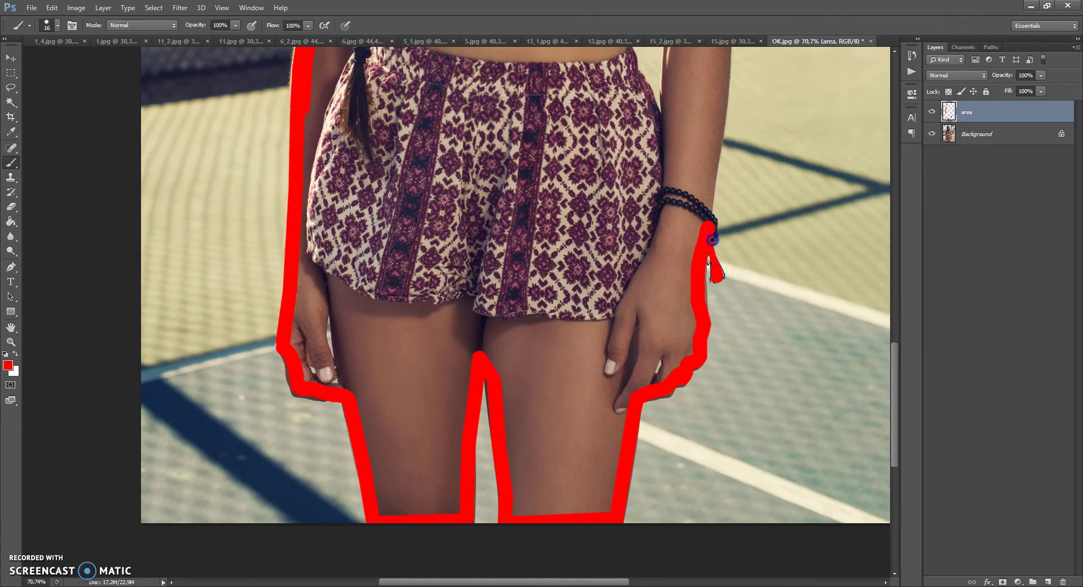
{"action": "right_click", "coordinate": [709, 215]}
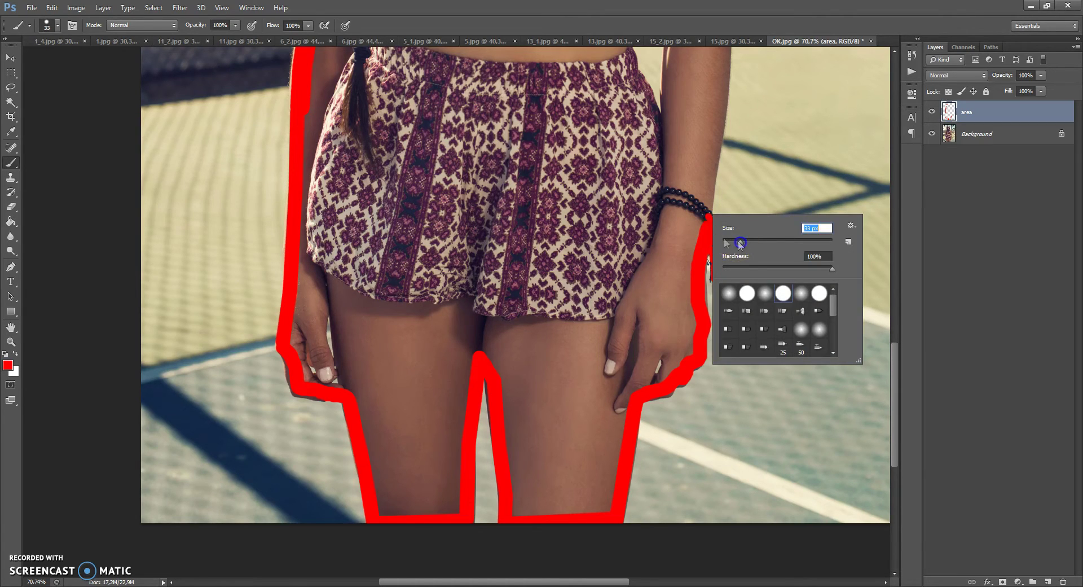
{"action": "left_click", "coordinate": [709, 217]}
{"action": "scroll", "coordinate": [708, 206], "scroll_direction": "down", "scroll_amount": 2}
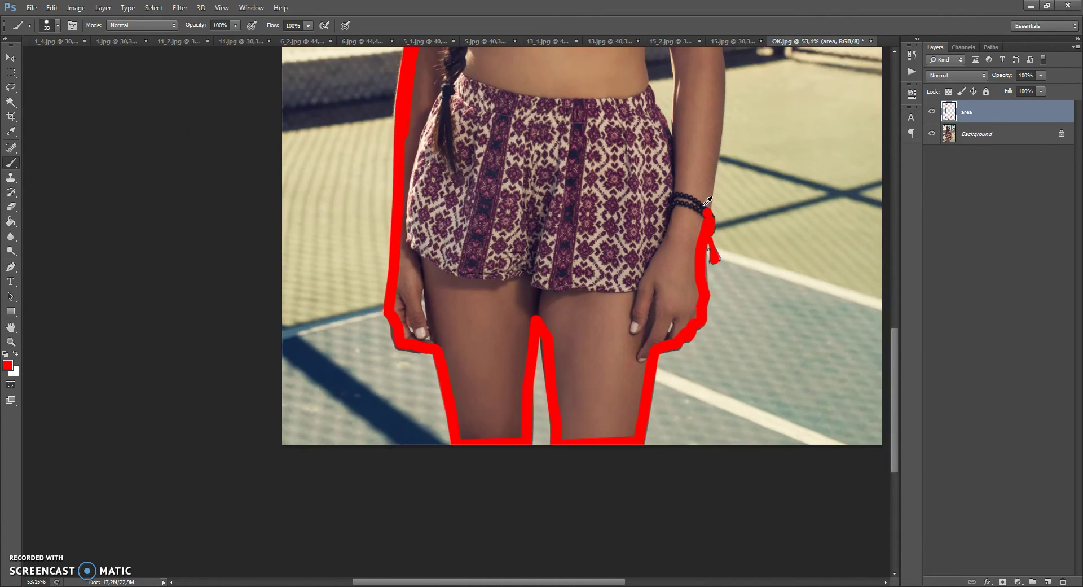
- Continue the red outline from the bracelet up the right arm and around the arm-torso gap
{"action": "scroll", "coordinate": [733, 214], "scroll_direction": "up", "scroll_amount": 3}
{"action": "left_click", "coordinate": [714, 260], "text": "shift"}
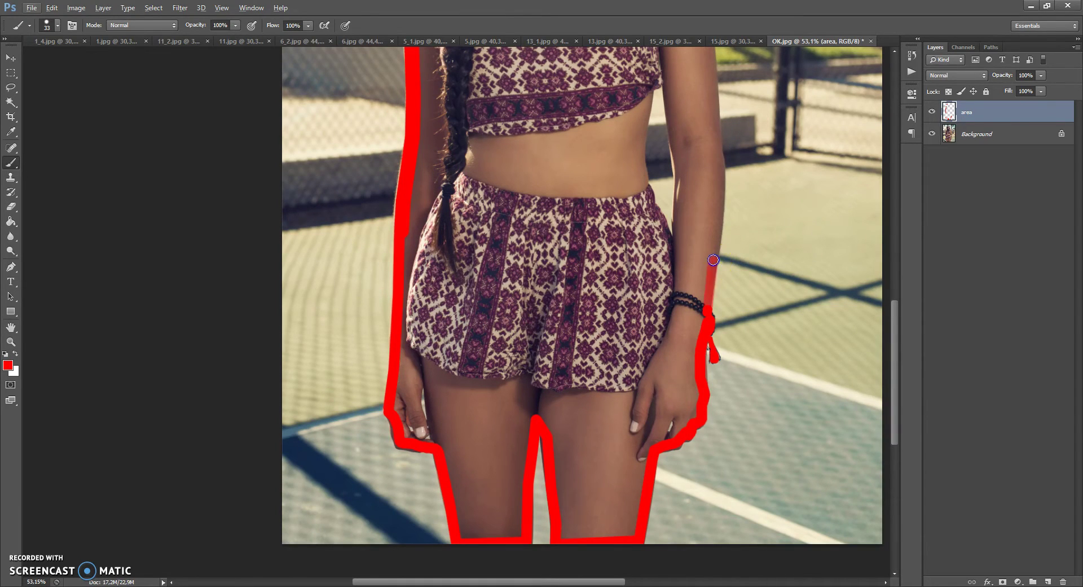
{"action": "left_click", "coordinate": [720, 217], "text": "shift"}
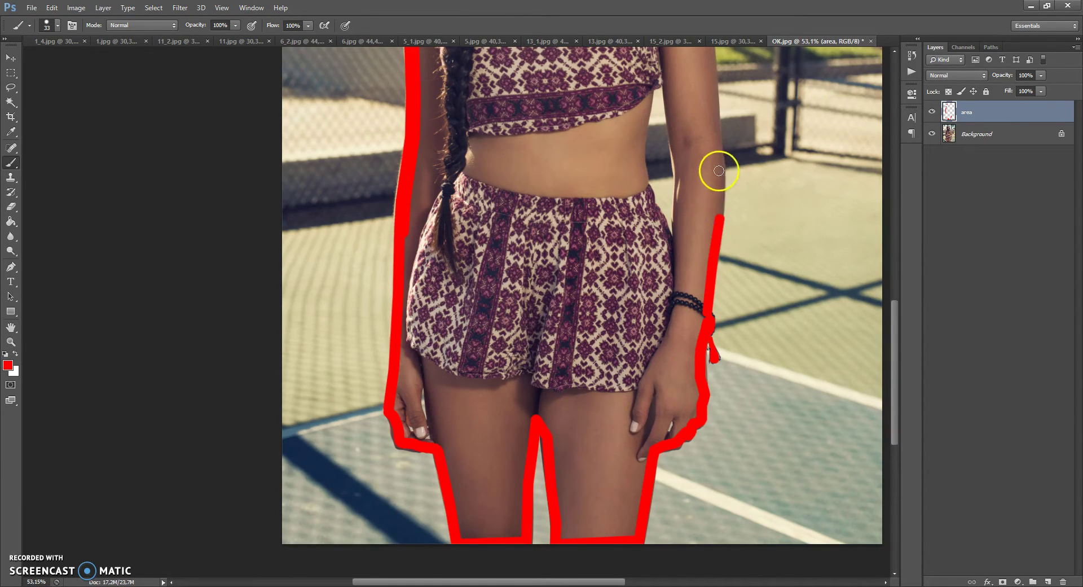
{"action": "left_click", "coordinate": [712, 123], "text": "shift"}
{"action": "scroll", "coordinate": [717, 179], "scroll_direction": "up", "scroll_amount": 3}
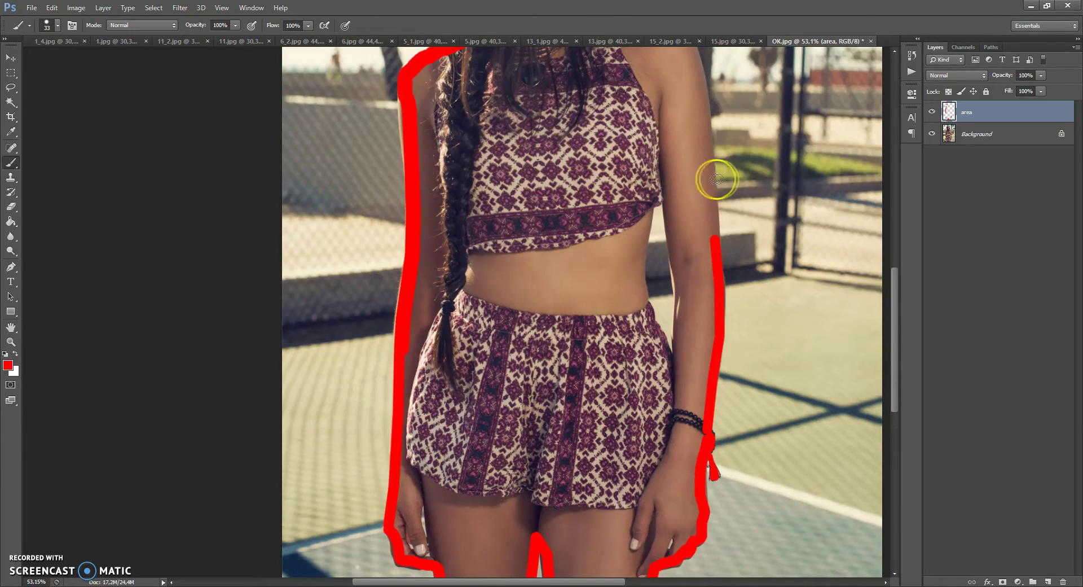
{"action": "left_click", "coordinate": [710, 161], "text": "shift"}
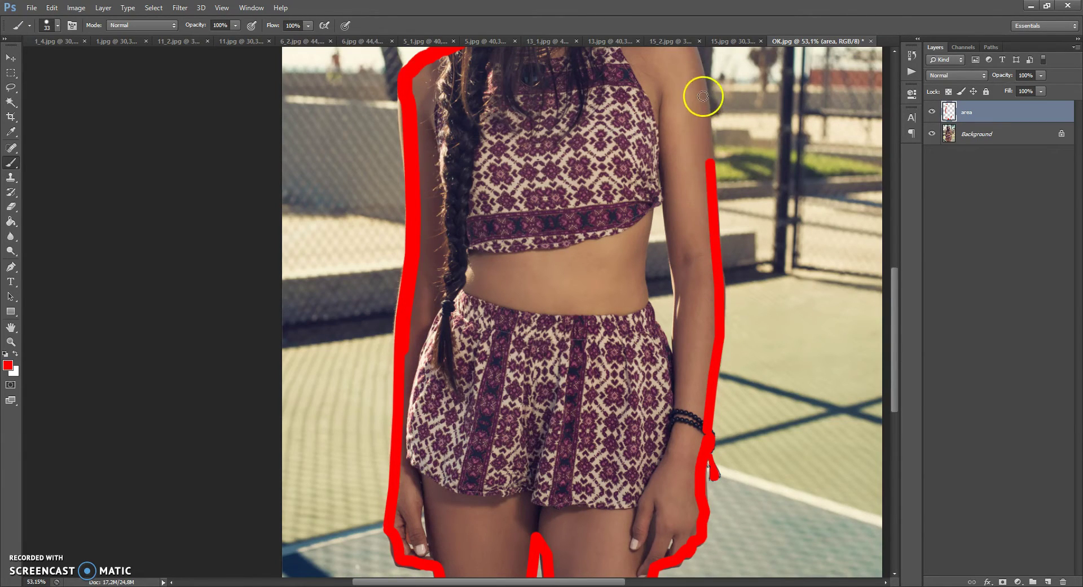
{"action": "left_click", "coordinate": [702, 95], "text": "shift"}
{"action": "left_click_drag", "start_coordinate": [664, 162], "coordinate": [666, 184]}
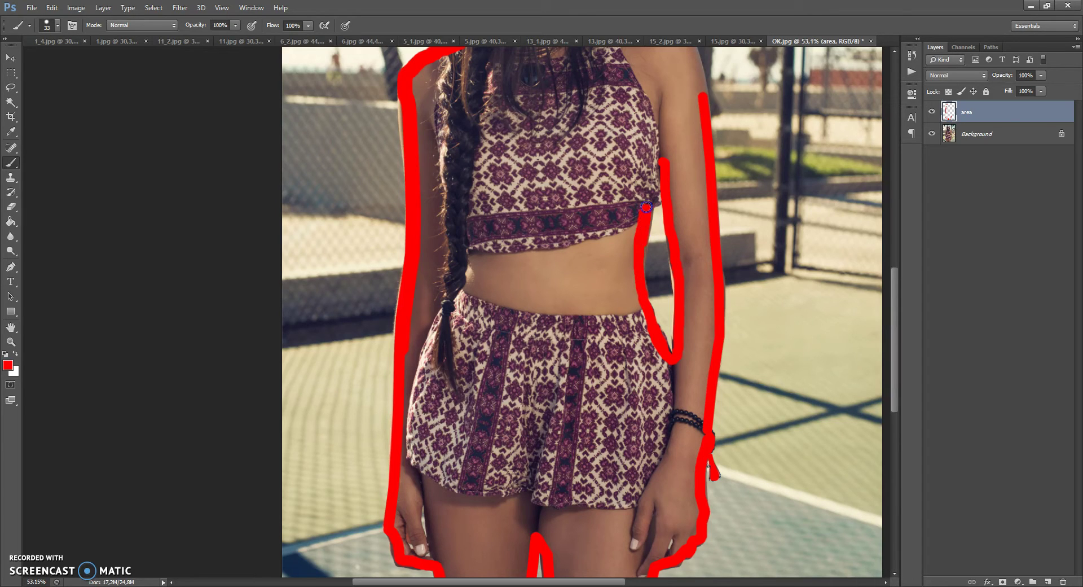
- Bring the head into view and select the inside of the outline with the Magic Wand
{"action": "scroll", "coordinate": [653, 204], "scroll_direction": "up", "scroll_amount": 3}
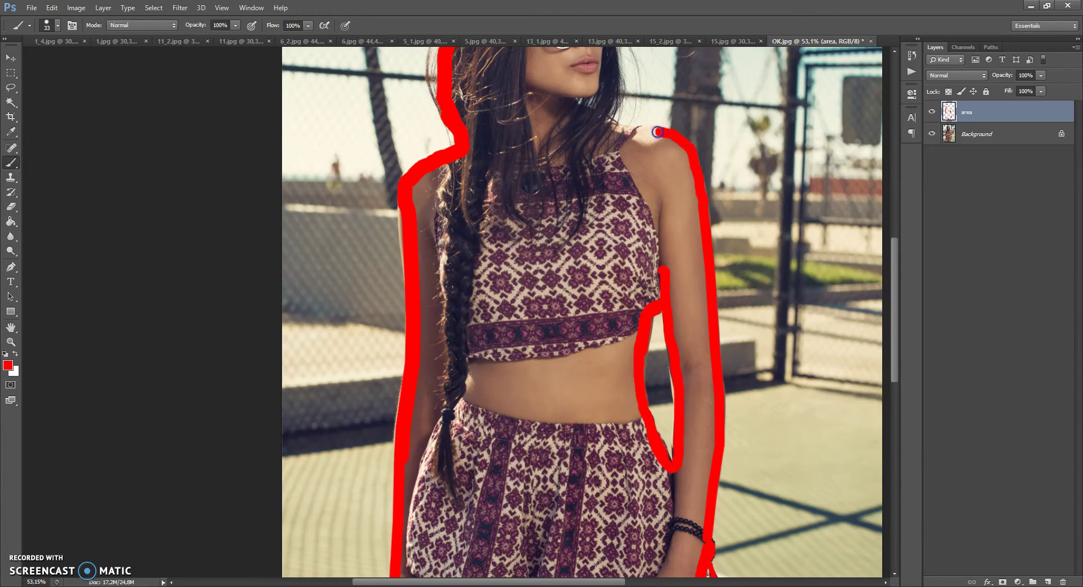
{"action": "left_click_drag", "start_coordinate": [607, 121], "coordinate": [607, 230]}
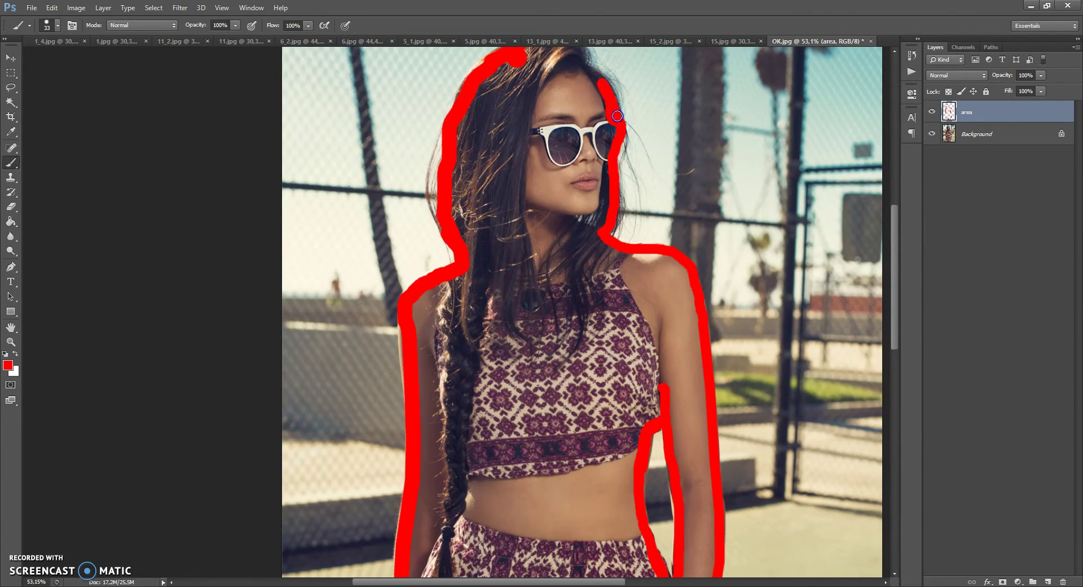
{"action": "scroll", "coordinate": [589, 70], "scroll_direction": "up", "scroll_amount": 2}
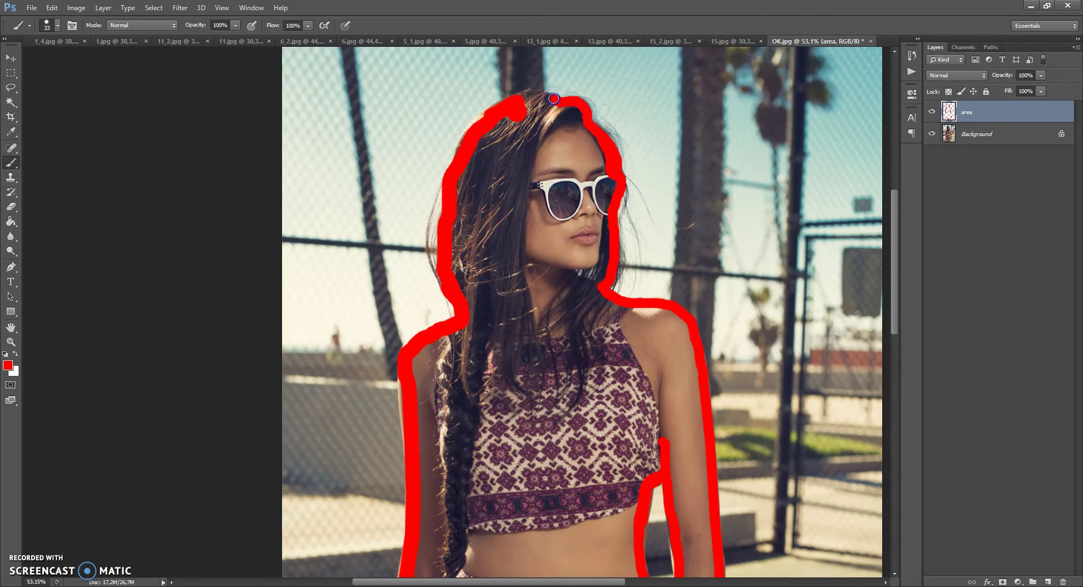
{"action": "scroll", "coordinate": [556, 208], "scroll_direction": "down", "scroll_amount": 3}
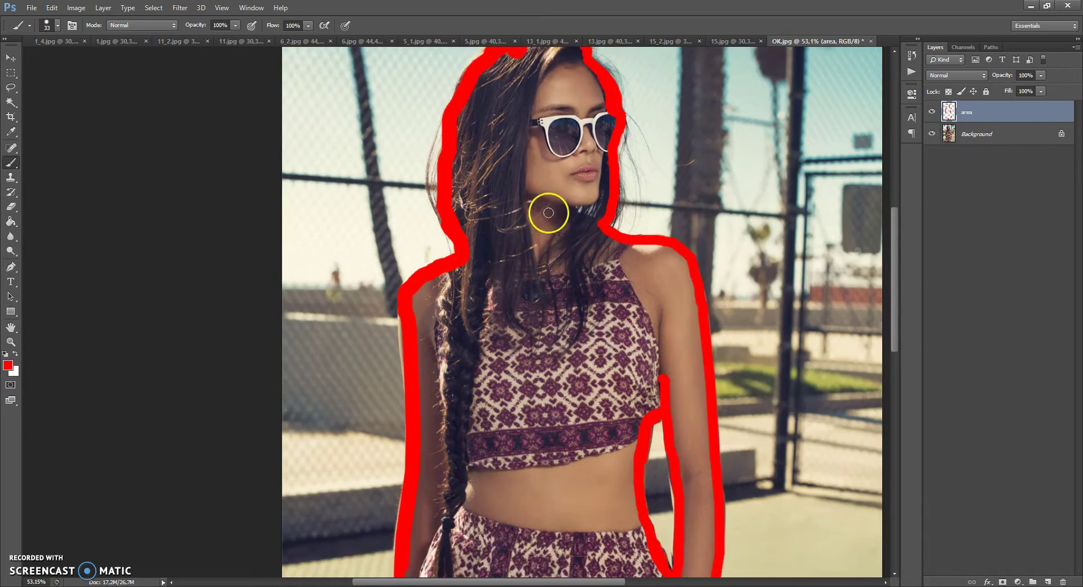
{"action": "left_click", "coordinate": [11, 103]}
{"action": "left_click", "coordinate": [473, 120]}
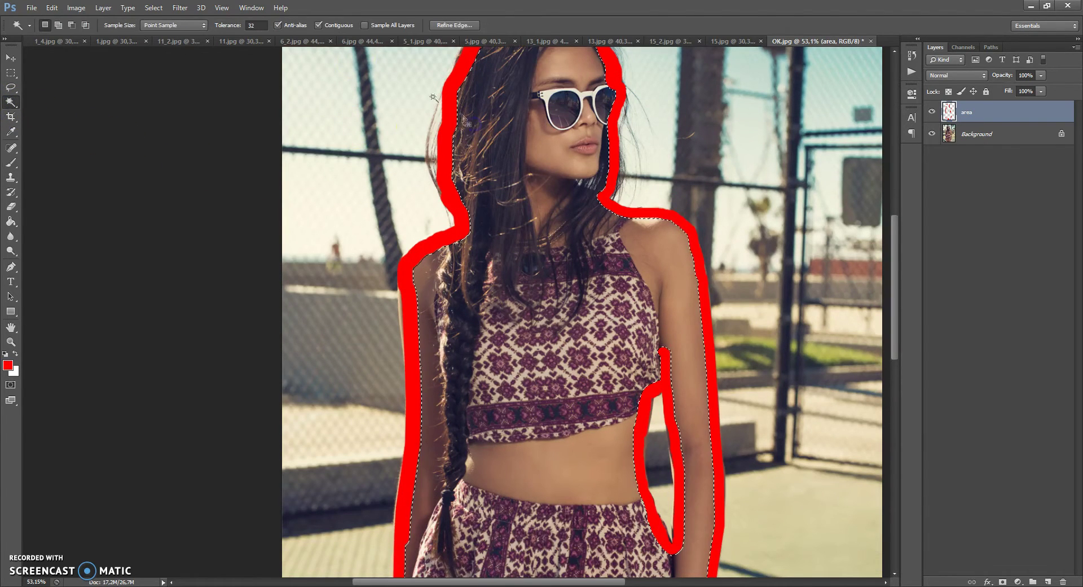
- Expand the selection by 10 px, fill it red with the Paint Bucket, and deselect
{"action": "left_click", "coordinate": [154, 7]}
{"action": "mouse_move", "coordinate": [257, 132]}
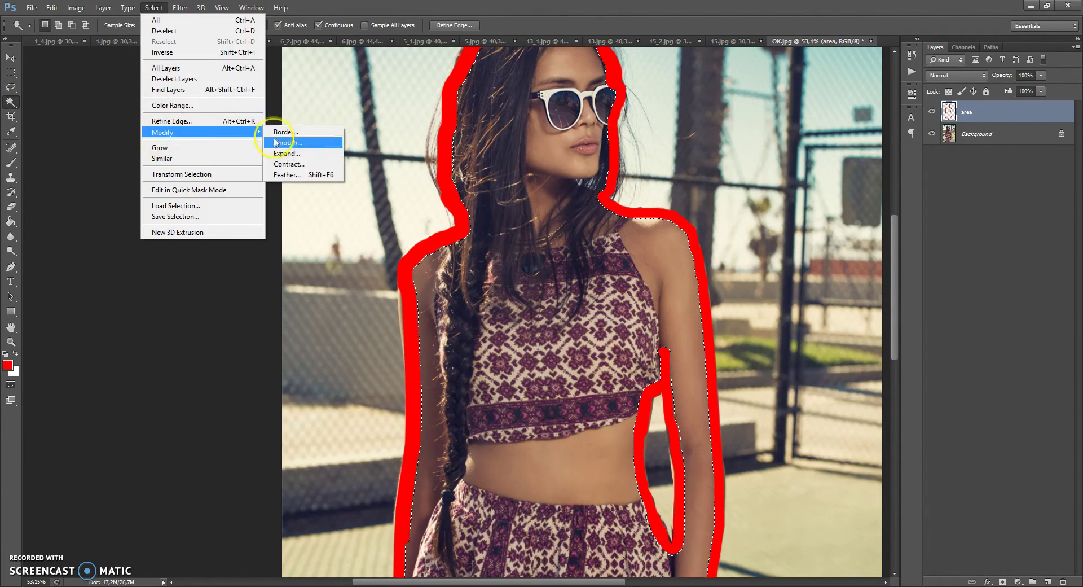
{"action": "left_click", "coordinate": [285, 150]}
{"action": "left_click", "coordinate": [587, 201]}
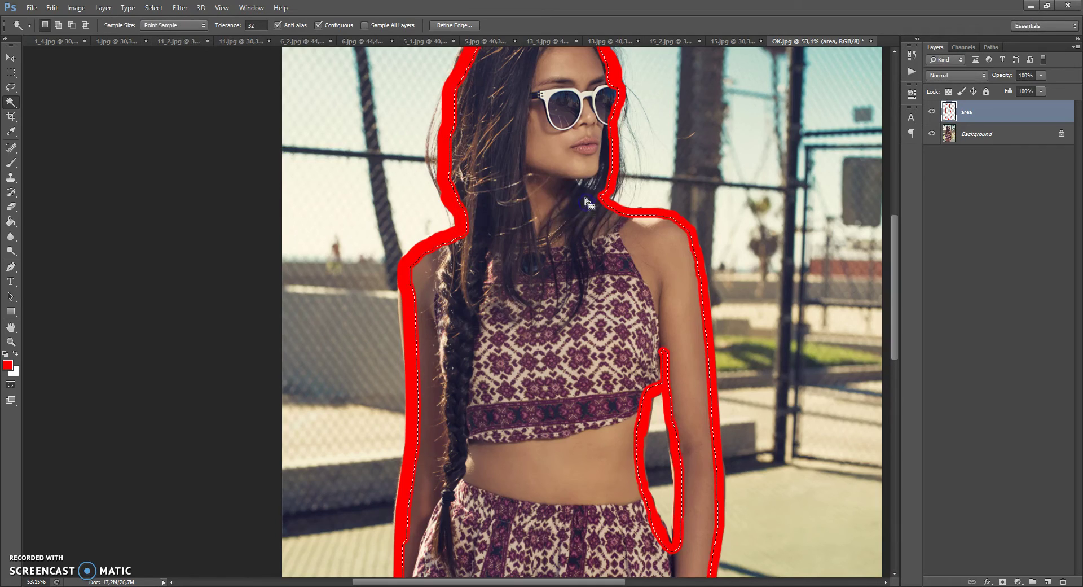
{"action": "left_click", "coordinate": [10, 222]}
{"action": "left_click", "coordinate": [469, 195]}
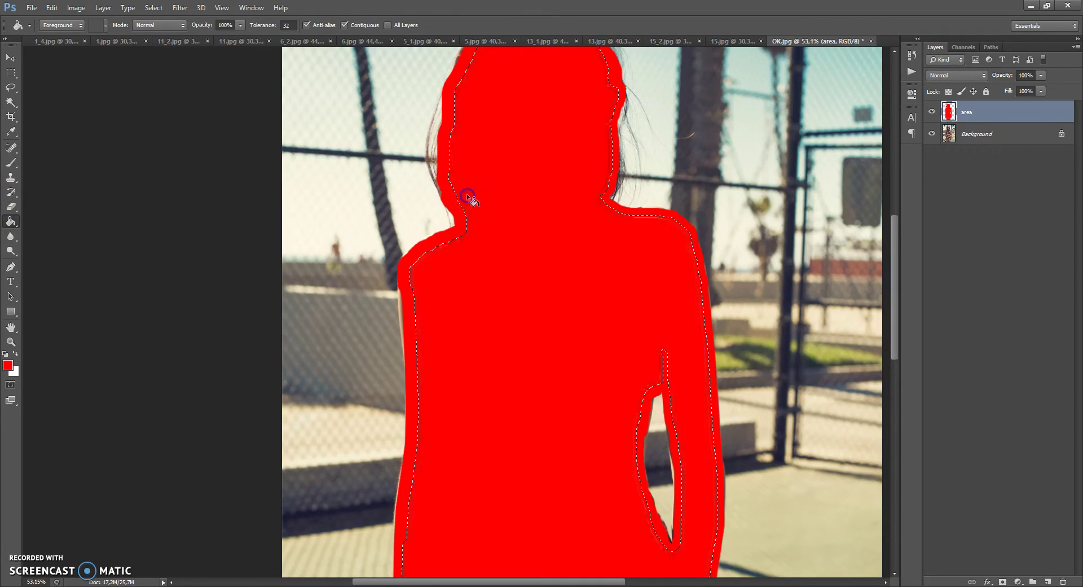
{"action": "key", "text": "ctrl+d"}
{"action": "scroll", "coordinate": [470, 198], "scroll_direction": "down", "scroll_amount": 3, "text": "alt"}
{"action": "scroll", "coordinate": [412, 208], "scroll_direction": "up", "scroll_amount": 2, "text": "alt"}
{"action": "key", "text": "b"}
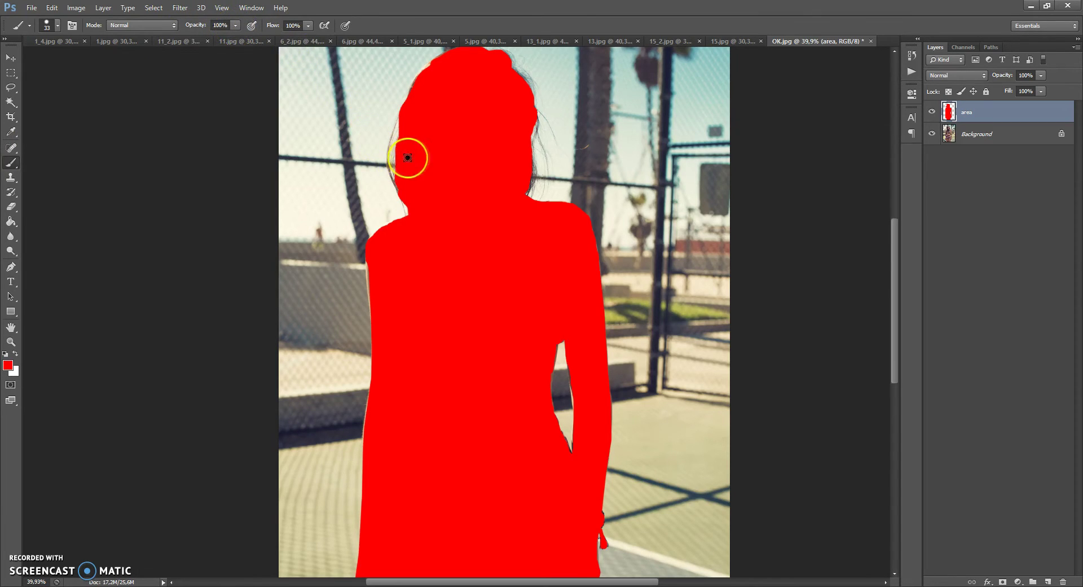
{"action": "scroll", "coordinate": [420, 158], "scroll_direction": "down", "scroll_amount": 1}
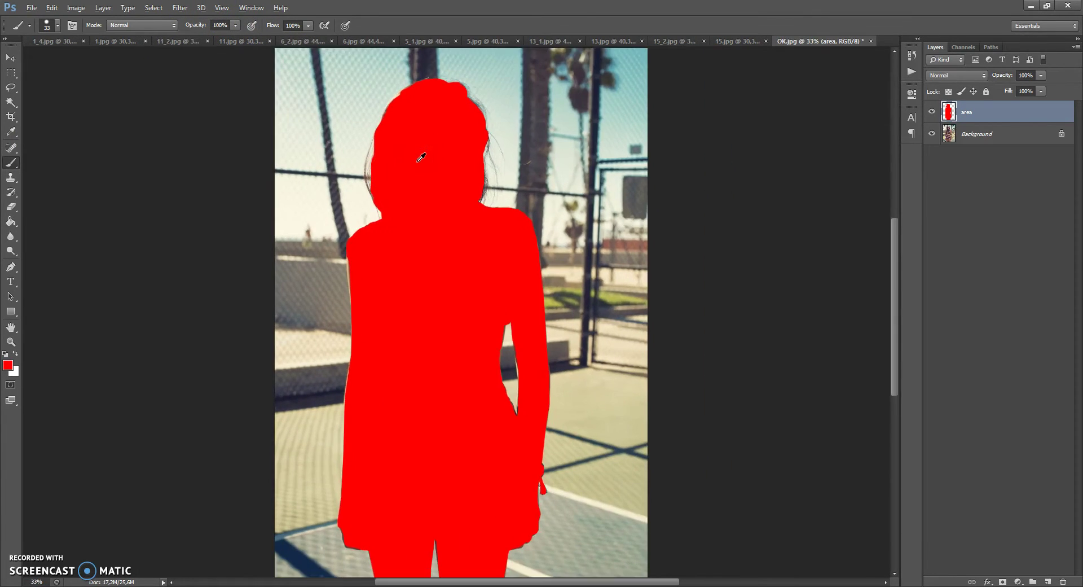
- Run the Bokeh Photoshop action on OK.jpg with the area layer targeted
{"action": "left_click", "coordinate": [251, 9]}
{"action": "left_click", "coordinate": [260, 73]}
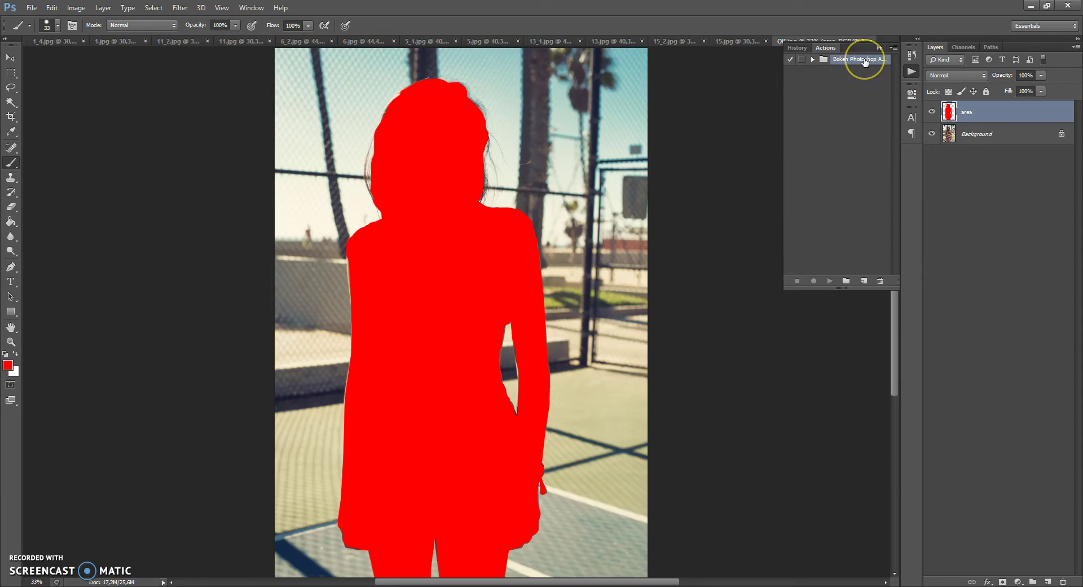
{"action": "left_click", "coordinate": [813, 59]}
{"action": "left_click", "coordinate": [822, 70]}
{"action": "left_click", "coordinate": [844, 71]}
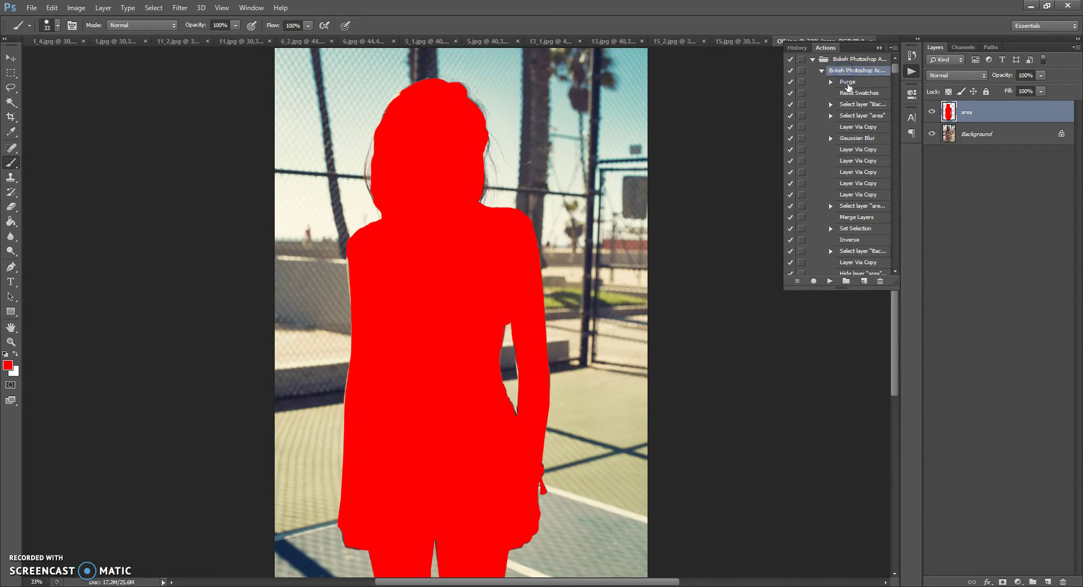
{"action": "left_click", "coordinate": [949, 113]}
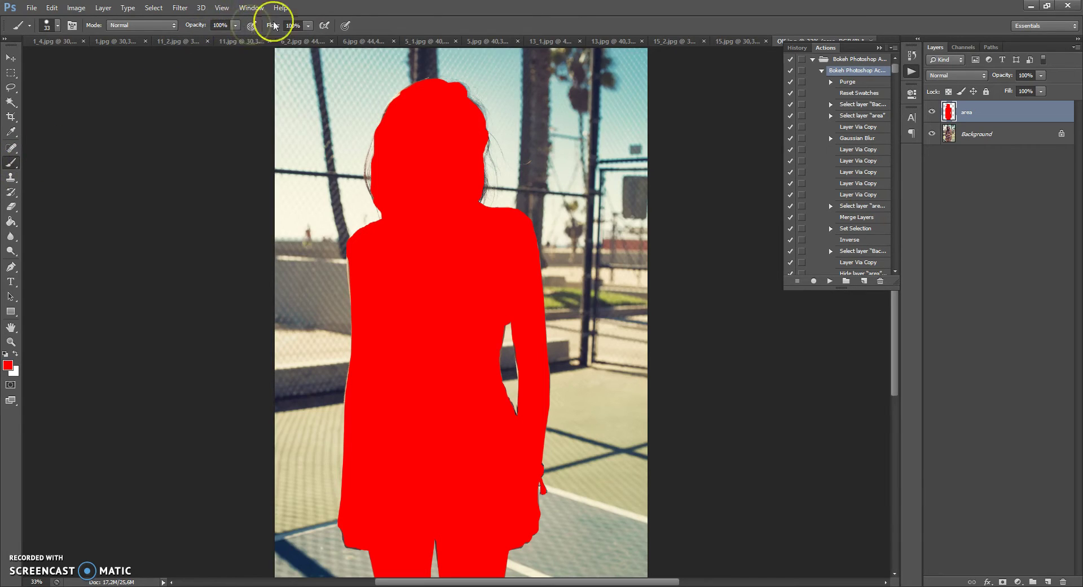
{"action": "left_click", "coordinate": [831, 282]}
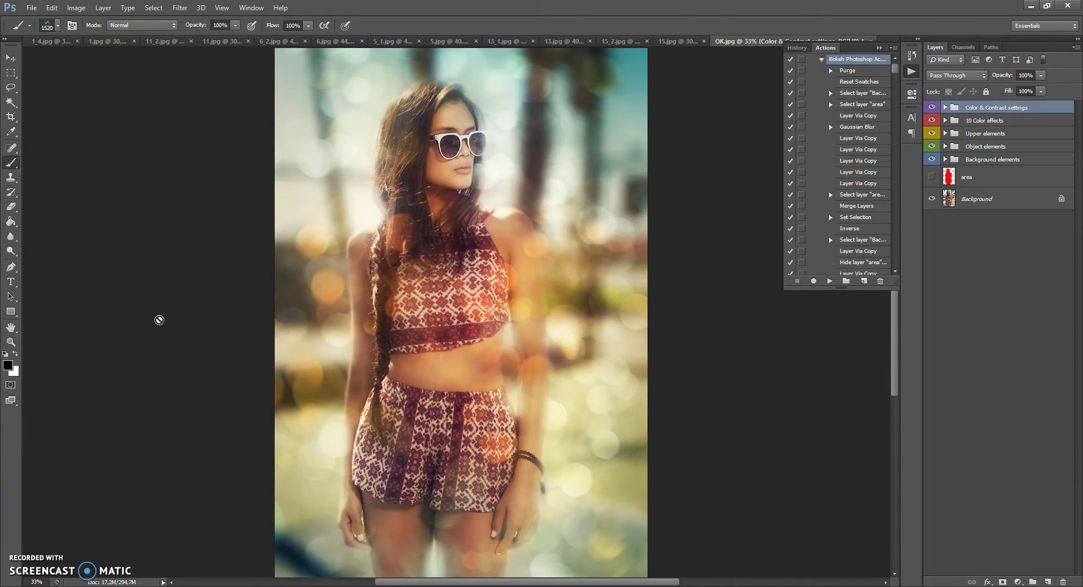
- Select the Move tool, collapse the Actions panel, and expand the Background elements group
{"action": "left_click", "coordinate": [11, 58]}
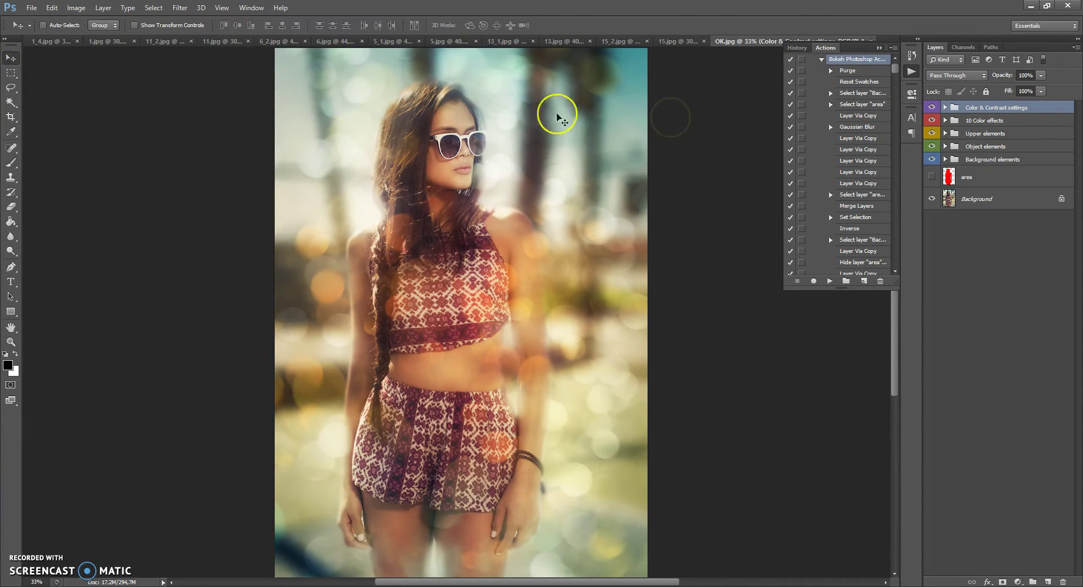
{"action": "left_click", "coordinate": [878, 45]}
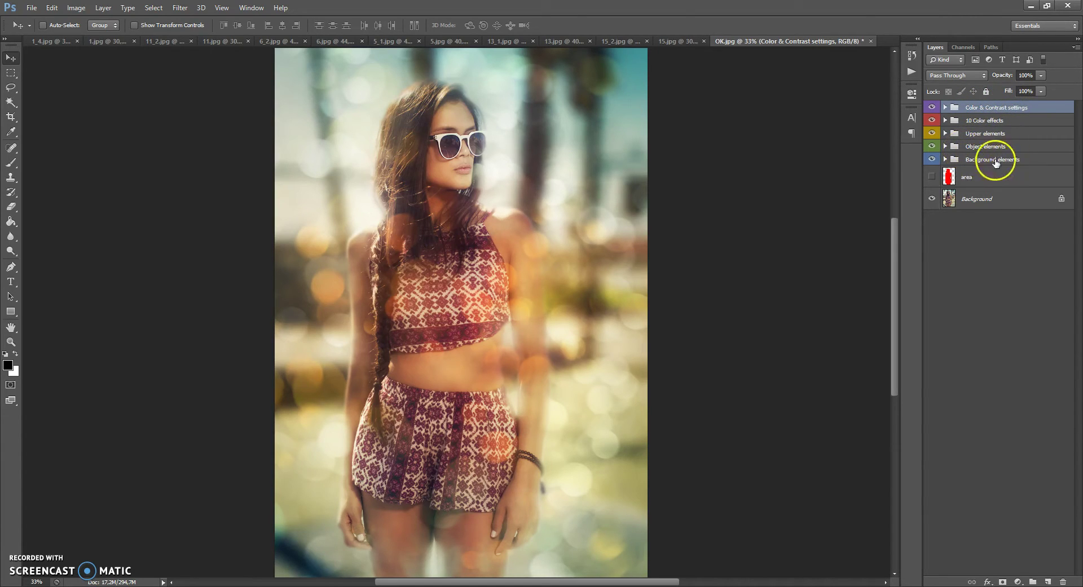
{"action": "left_click", "coordinate": [945, 159]}
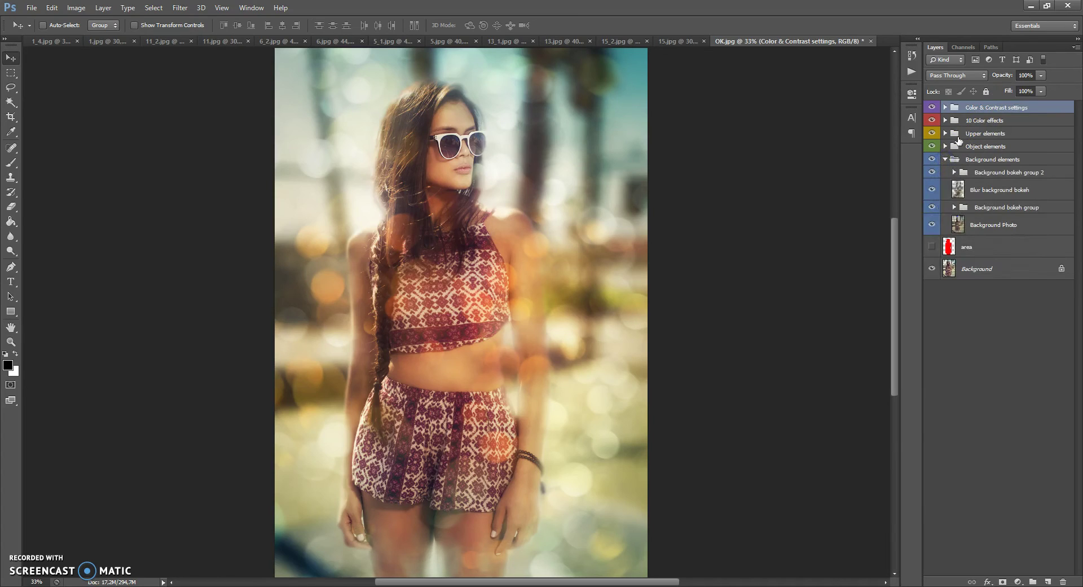
- Toggle the Background Photo layer off and on to compare the result
{"action": "mouse_move", "coordinate": [954, 209]}
{"action": "left_mouse_down"}
{"action": "mouse_move", "coordinate": [957, 224]}
{"action": "mouse_move", "coordinate": [932, 227]}
{"action": "mouse_move", "coordinate": [933, 270]}
{"action": "left_mouse_up"}
{"action": "left_click", "coordinate": [933, 224]}
{"action": "left_click", "coordinate": [933, 224]}
{"action": "left_click", "coordinate": [933, 225]}
{"action": "left_click", "coordinate": [933, 225]}
{"action": "mouse_move", "coordinate": [955, 210]}
{"action": "left_mouse_down"}
{"action": "mouse_move", "coordinate": [1003, 203]}
{"action": "mouse_move", "coordinate": [986, 237]}
{"action": "mouse_move", "coordinate": [921, 217]}
{"action": "mouse_move", "coordinate": [954, 209]}
{"action": "left_mouse_up"}
- Expand the Background bokeh group and shift its Change color hue to -41
{"action": "left_click", "coordinate": [954, 208]}
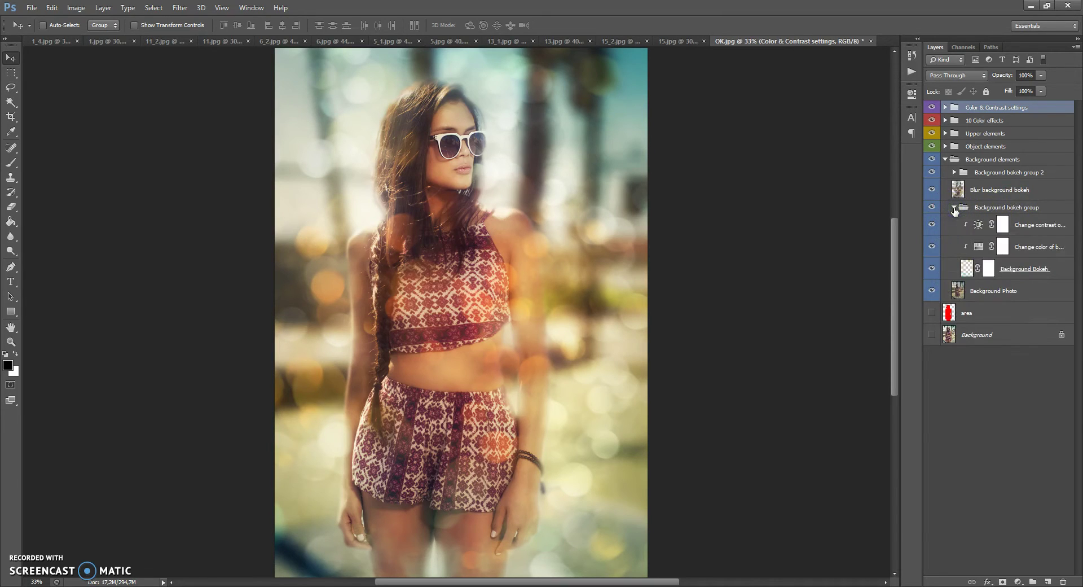
{"action": "left_click_drag", "start_coordinate": [954, 209], "coordinate": [980, 247]}
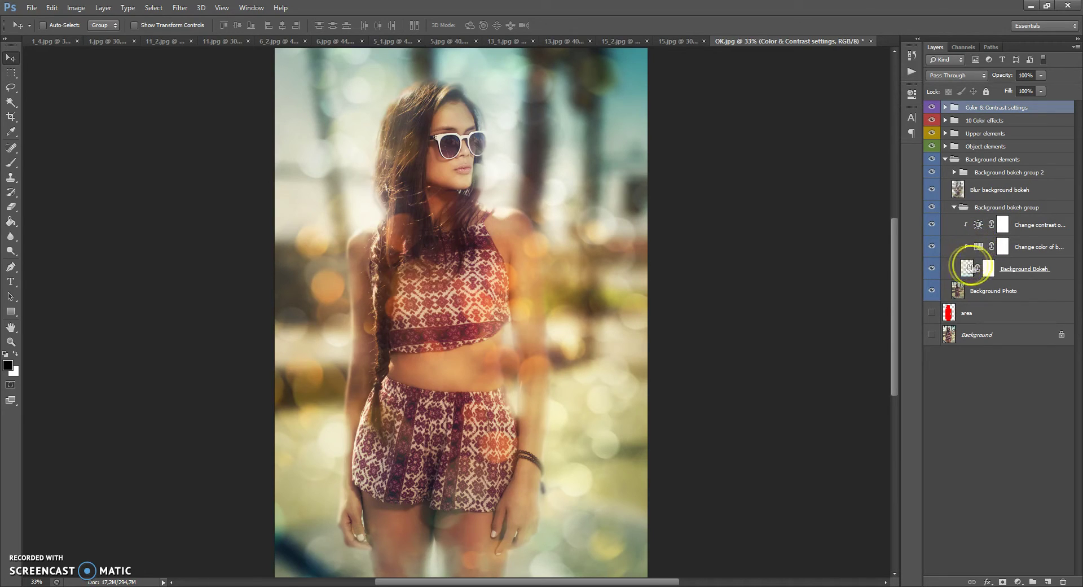
{"action": "double_click", "coordinate": [981, 249]}
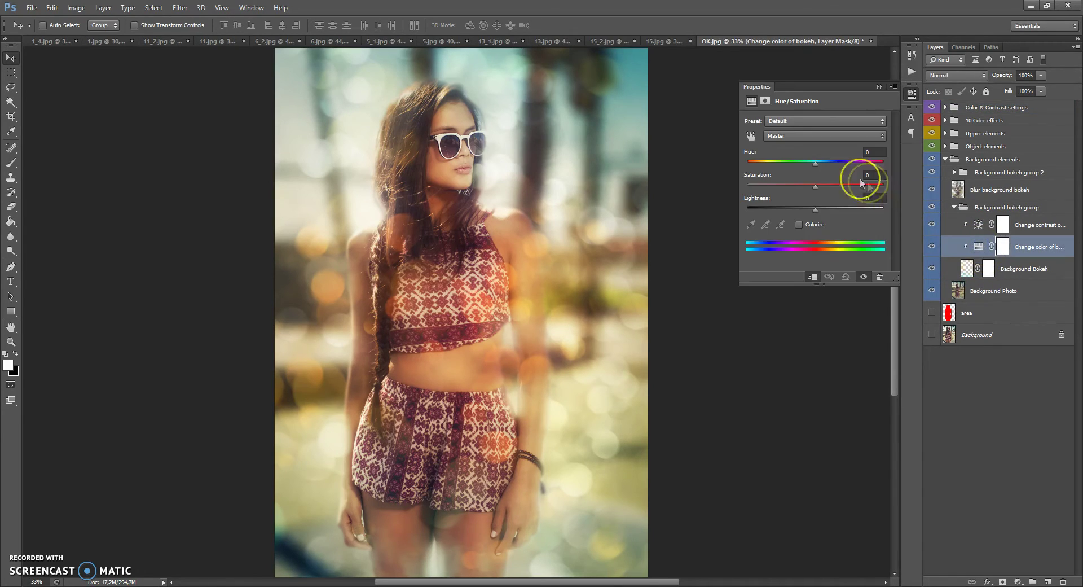
{"action": "mouse_move", "coordinate": [816, 161]}
{"action": "left_mouse_down"}
{"action": "mouse_move", "coordinate": [879, 161]}
{"action": "mouse_move", "coordinate": [744, 165]}
{"action": "mouse_move", "coordinate": [819, 167]}
{"action": "left_mouse_up"}
{"action": "left_click", "coordinate": [882, 87]}
- Set the Change contrast layer's brightness to 2
{"action": "double_click", "coordinate": [979, 225]}
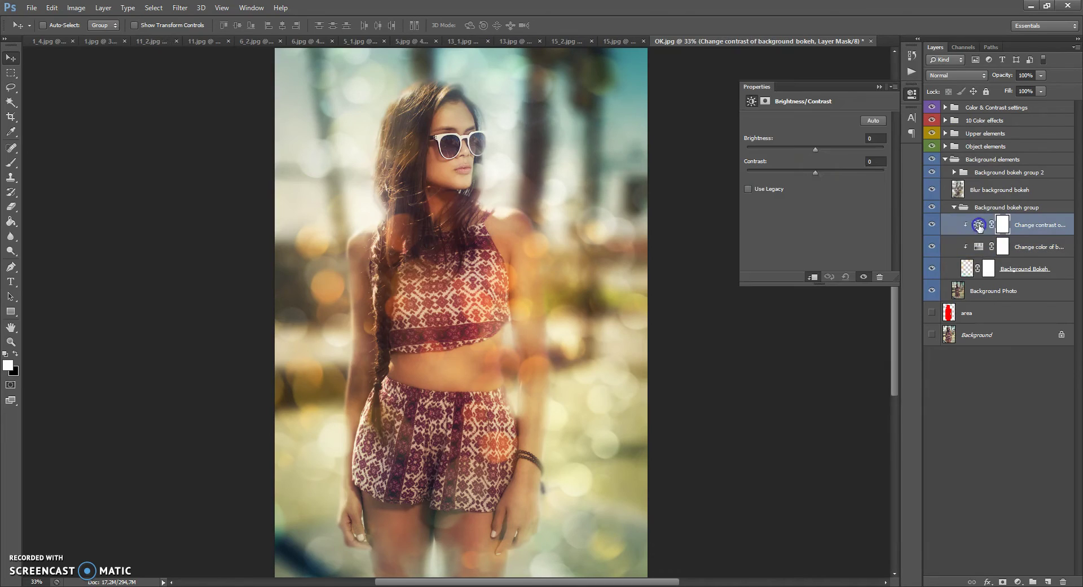
{"action": "left_click_drag", "start_coordinate": [881, 150], "coordinate": [896, 152]}
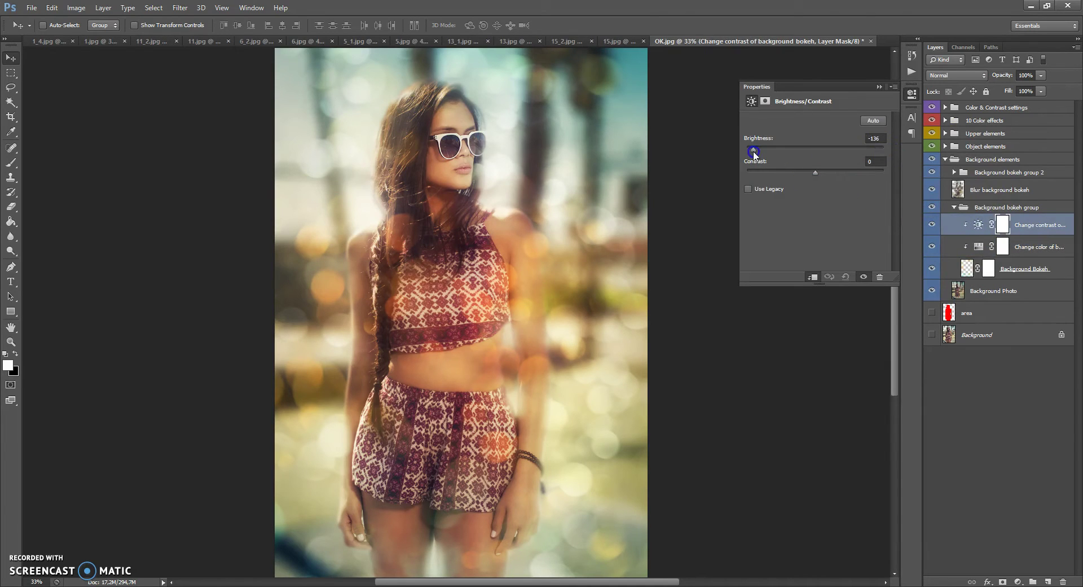
{"action": "left_click_drag", "start_coordinate": [753, 153], "coordinate": [817, 151]}
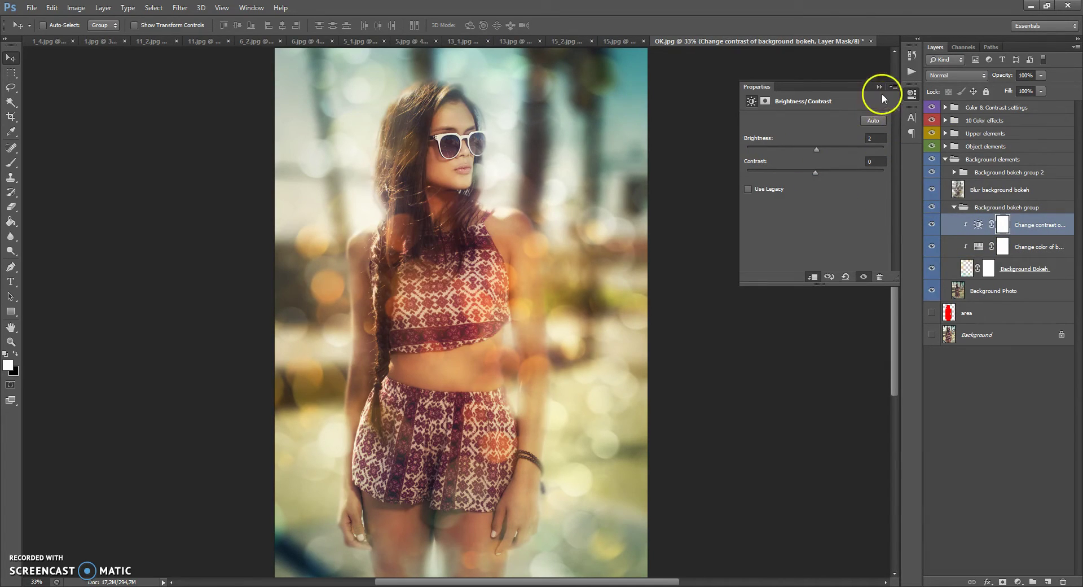
{"action": "left_click", "coordinate": [878, 86]}
- Collapse the Background bokeh group and hide the Blur background bokeh layer to compare
{"action": "left_click", "coordinate": [960, 207]}
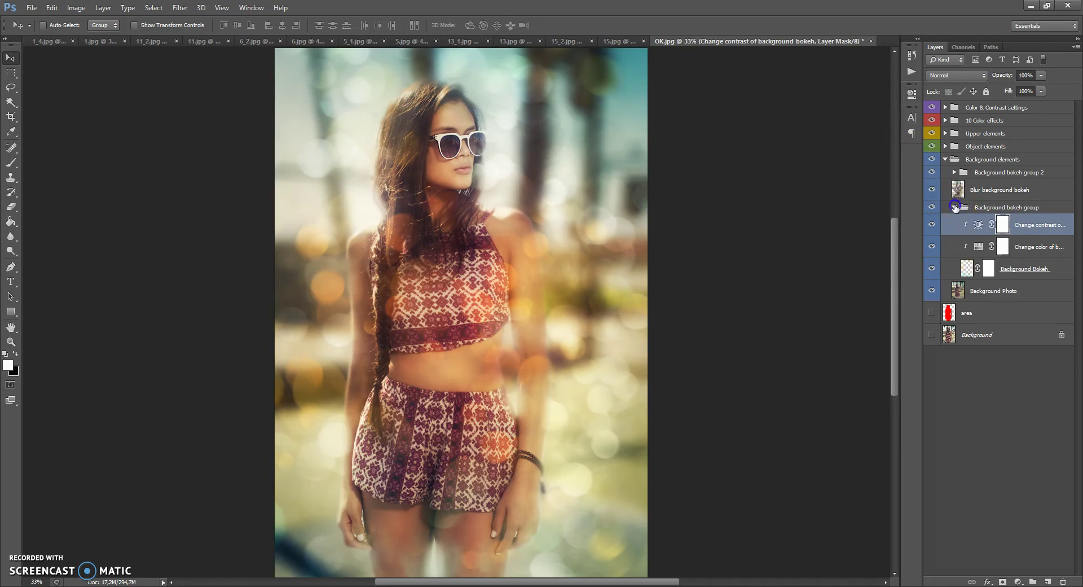
{"action": "left_click", "coordinate": [955, 207]}
{"action": "left_click_drag", "start_coordinate": [955, 196], "coordinate": [940, 197]}
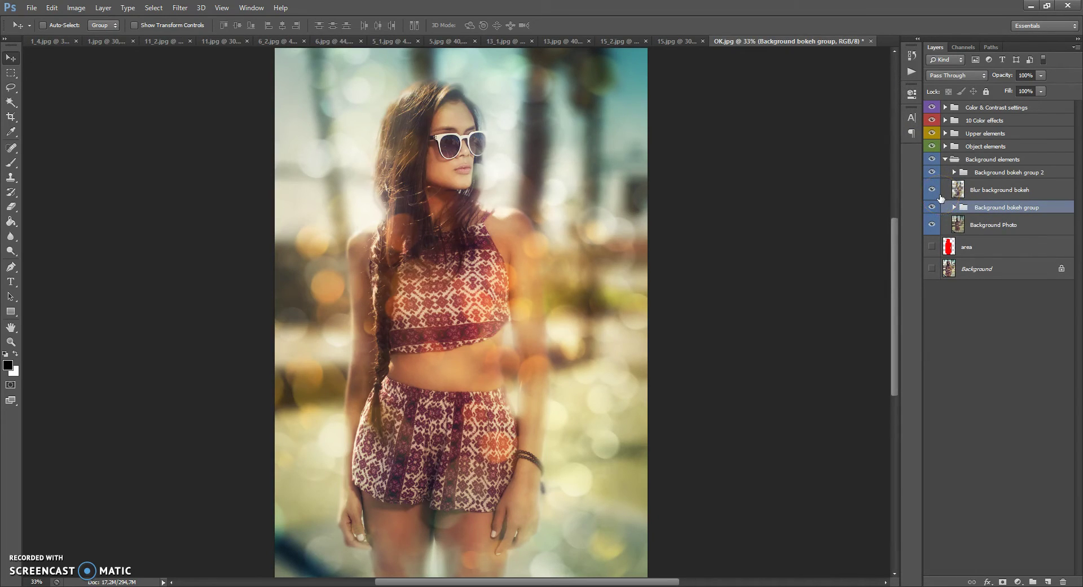
{"action": "left_click", "coordinate": [932, 190]}
- Show Blur background bokeh again, expand Background bokeh group 2, and set its hue to -148
{"action": "left_click", "coordinate": [932, 191]}
{"action": "left_click", "coordinate": [955, 174]}
{"action": "left_click", "coordinate": [954, 174]}
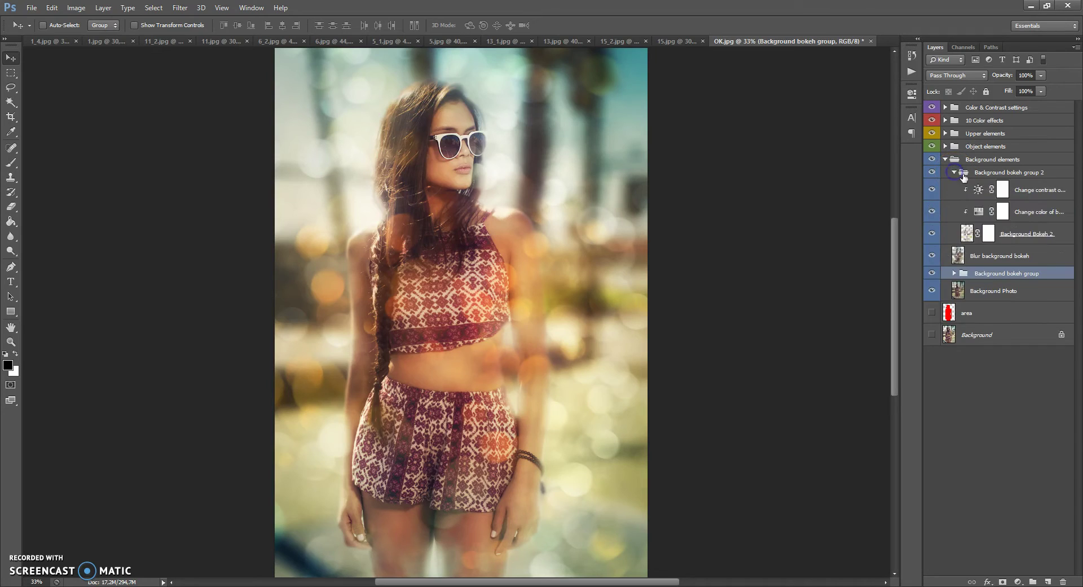
{"action": "left_click", "coordinate": [979, 213]}
{"action": "double_click", "coordinate": [979, 212]}
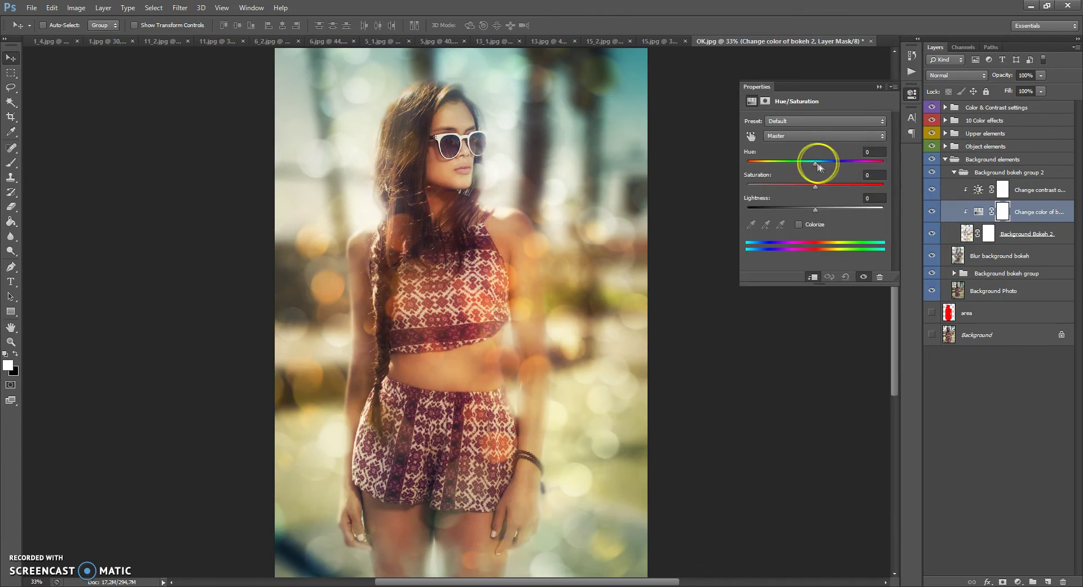
{"action": "mouse_move", "coordinate": [818, 166]}
{"action": "left_mouse_down"}
{"action": "mouse_move", "coordinate": [868, 165]}
{"action": "mouse_move", "coordinate": [718, 165]}
{"action": "mouse_move", "coordinate": [877, 165]}
{"action": "mouse_move", "coordinate": [787, 165]}
{"action": "mouse_move", "coordinate": [863, 165]}
{"action": "mouse_move", "coordinate": [814, 167]}
{"action": "left_mouse_up"}
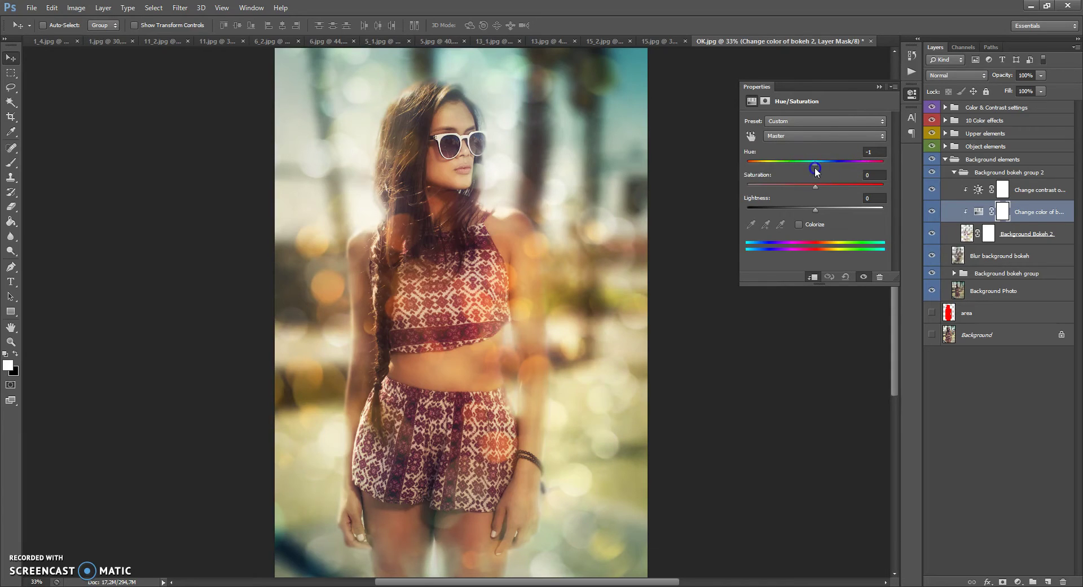
{"action": "left_click", "coordinate": [879, 87]}
- Darken the second bokeh's Change contrast to brightness -61 and target the Background Bokeh 2 mask
{"action": "double_click", "coordinate": [978, 190]}
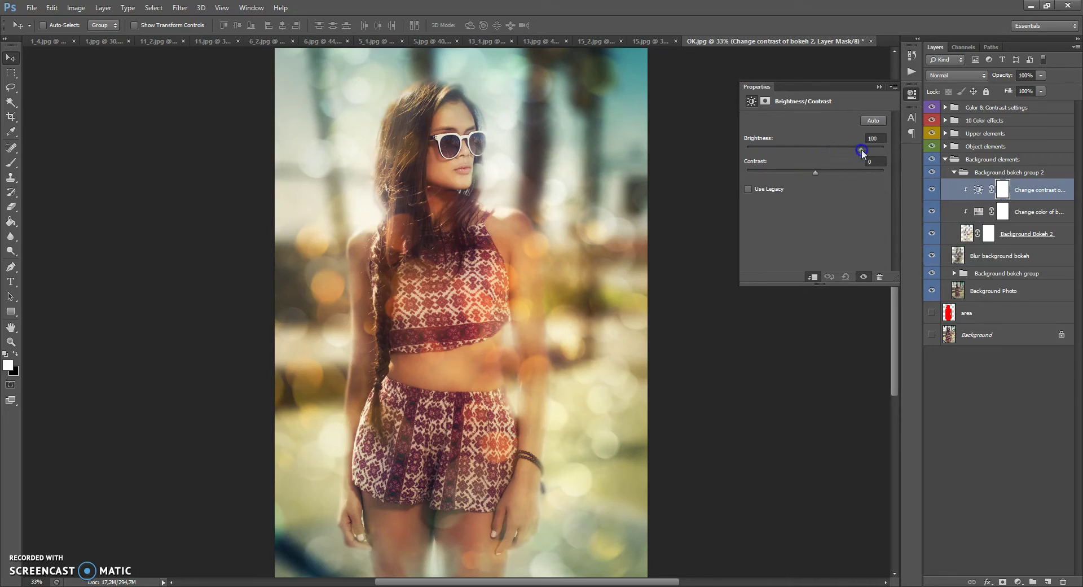
{"action": "left_click_drag", "start_coordinate": [862, 149], "coordinate": [818, 154]}
{"action": "left_click", "coordinate": [878, 87]}
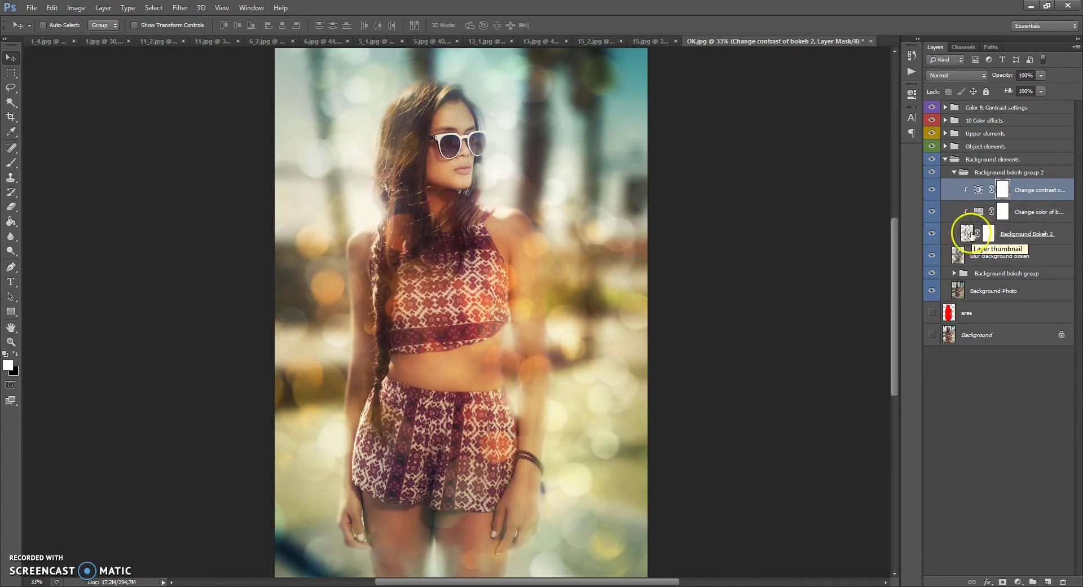
{"action": "left_click", "coordinate": [988, 234]}
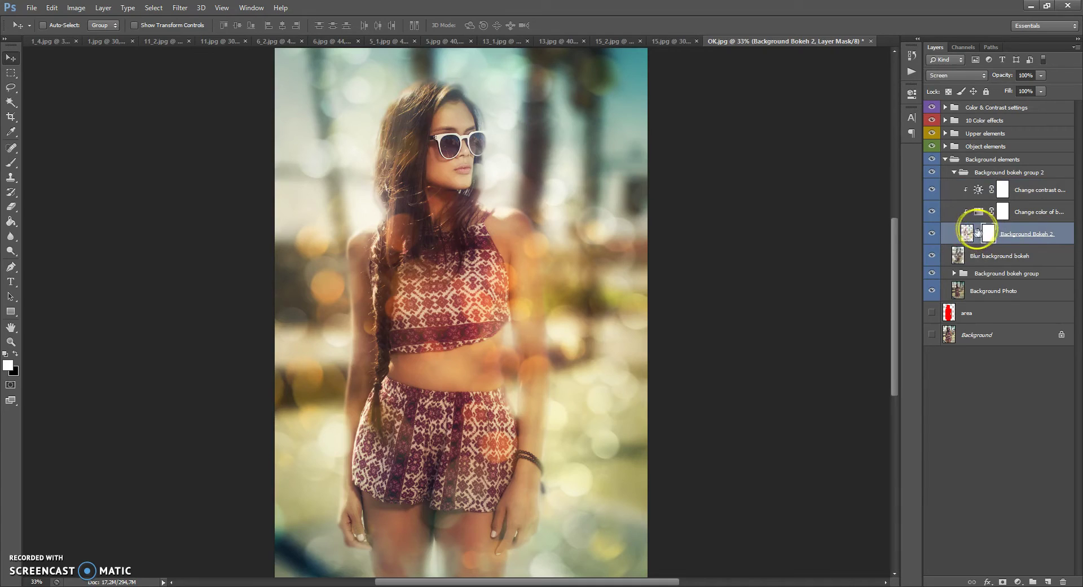
- Set up a soft round 180 px brush with black as the painting colour
{"action": "left_click", "coordinate": [11, 163]}
{"action": "right_click", "coordinate": [377, 274]}
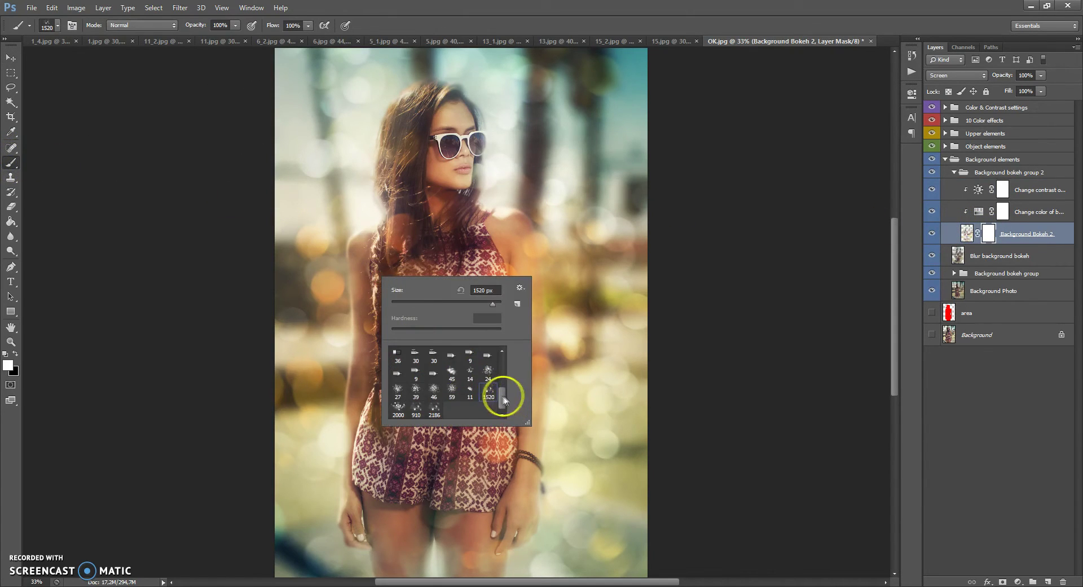
{"action": "left_click_drag", "start_coordinate": [503, 398], "coordinate": [502, 368]}
{"action": "left_click", "coordinate": [470, 354]}
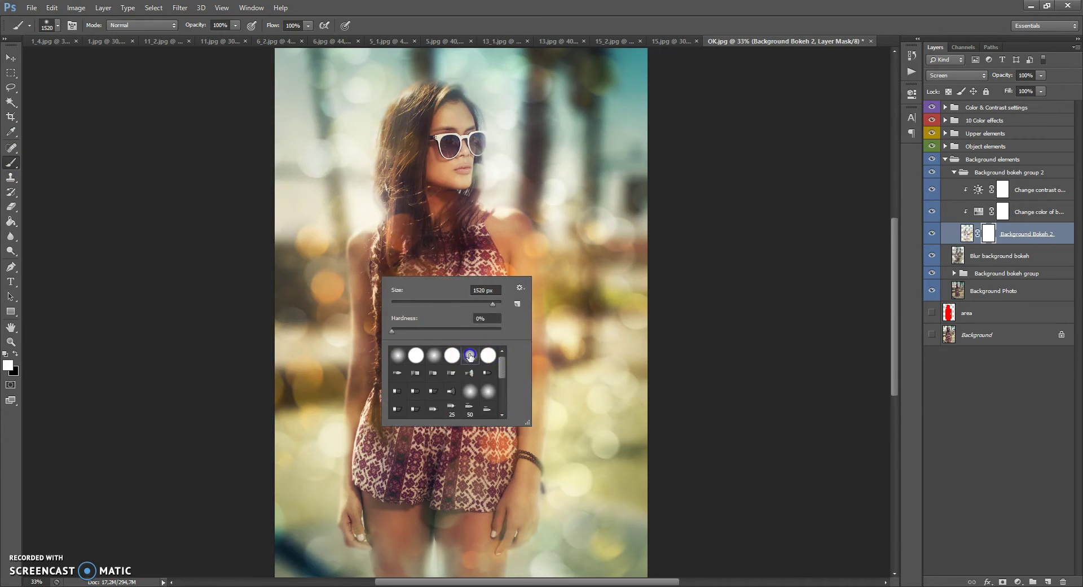
{"action": "right_click", "coordinate": [461, 314]}
{"action": "left_click_drag", "start_coordinate": [553, 346], "coordinate": [555, 346]}
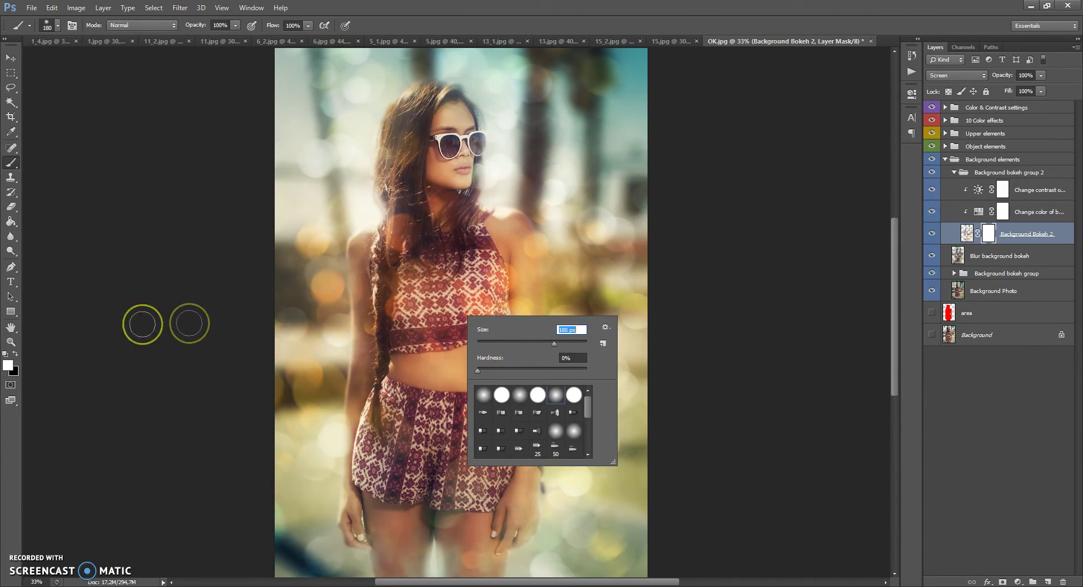
{"action": "left_click", "coordinate": [16, 354]}
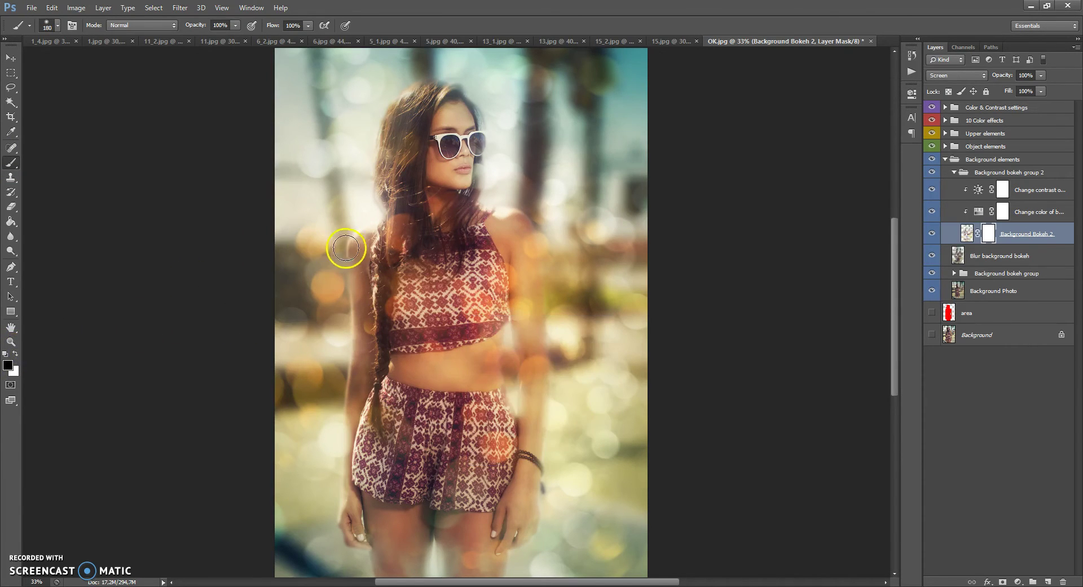
- Paint black on the mask to hide bokeh over the hair, left side and right arm
{"action": "right_click", "coordinate": [438, 246]}
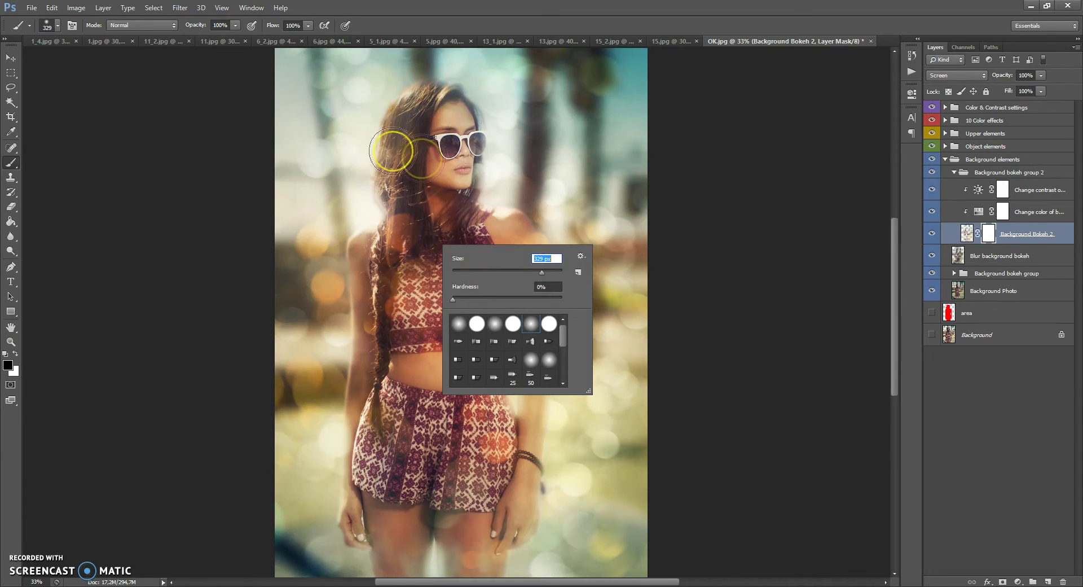
{"action": "left_click", "coordinate": [375, 161]}
{"action": "mouse_move", "coordinate": [377, 165]}
{"action": "left_mouse_down"}
{"action": "mouse_move", "coordinate": [325, 261]}
{"action": "mouse_move", "coordinate": [350, 350]}
{"action": "left_mouse_up"}
{"action": "left_click", "coordinate": [535, 347]}
{"action": "mouse_move", "coordinate": [535, 347]}
{"action": "left_mouse_down"}
{"action": "mouse_move", "coordinate": [547, 430]}
{"action": "mouse_move", "coordinate": [530, 304]}
{"action": "left_mouse_up"}
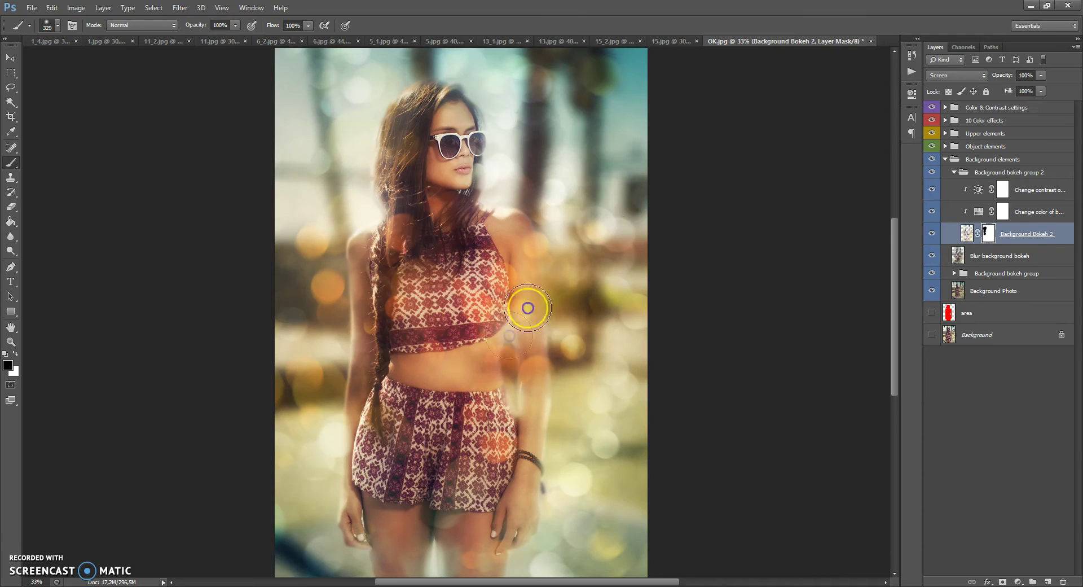
- Switch to white and paint bokeh back along the right arm and right side
{"action": "left_click", "coordinate": [14, 353]}
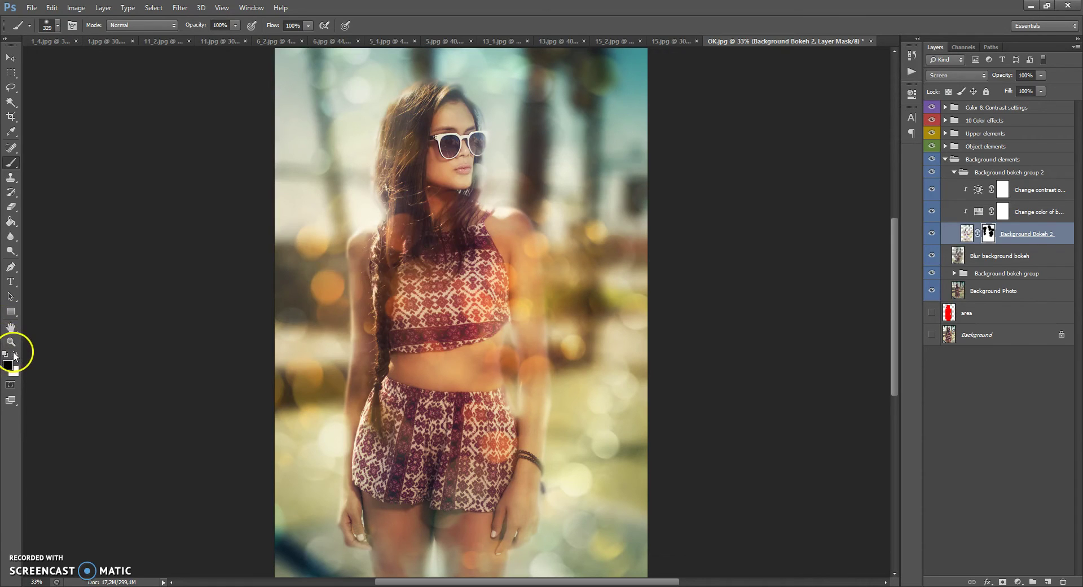
{"action": "left_click", "coordinate": [16, 354]}
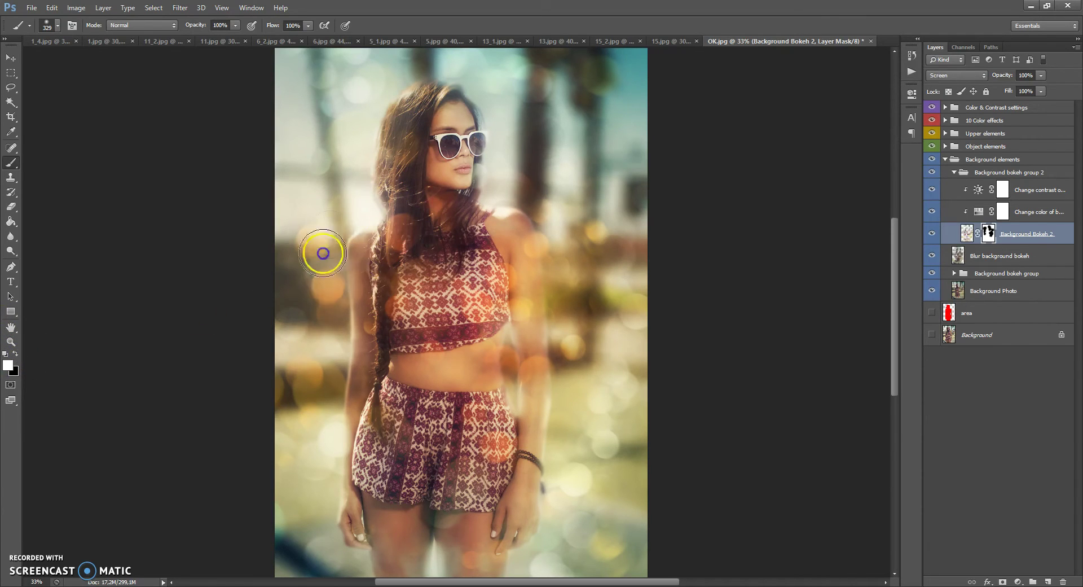
{"action": "mouse_move", "coordinate": [567, 339]}
{"action": "left_mouse_down"}
{"action": "mouse_move", "coordinate": [549, 406]}
{"action": "mouse_move", "coordinate": [563, 275]}
{"action": "mouse_move", "coordinate": [574, 293]}
{"action": "mouse_move", "coordinate": [524, 226]}
{"action": "mouse_move", "coordinate": [539, 156]}
{"action": "left_mouse_up"}
{"action": "right_click", "coordinate": [484, 105]}
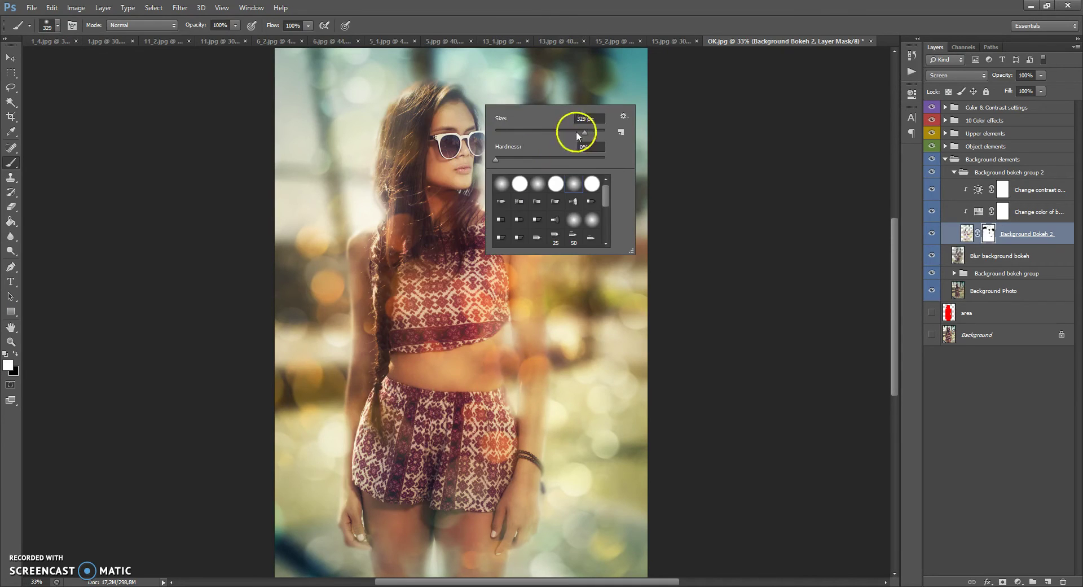
{"action": "key", "text": "Return"}
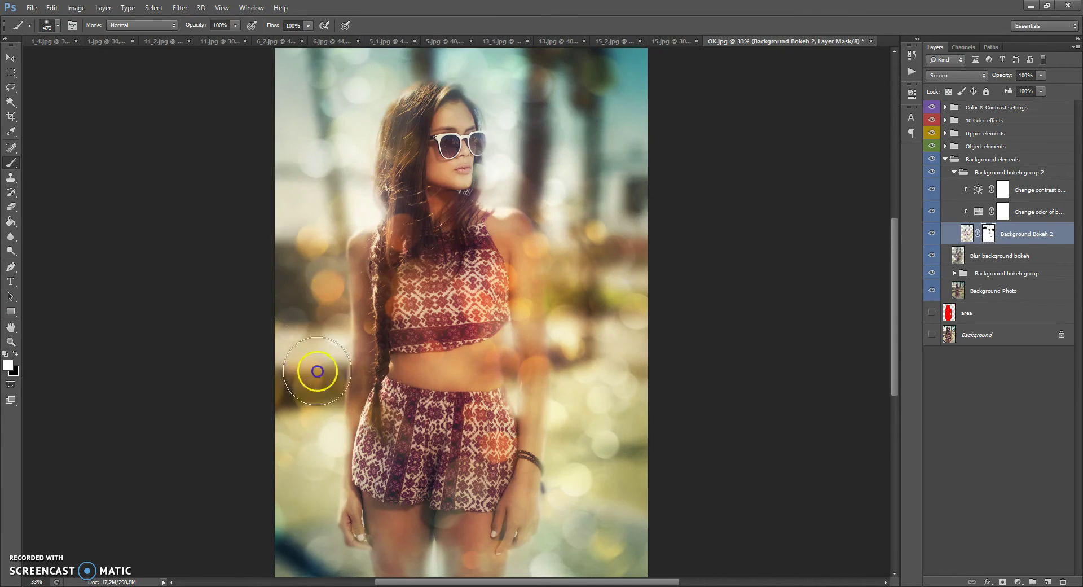
{"action": "left_click_drag", "start_coordinate": [618, 253], "coordinate": [607, 222]}
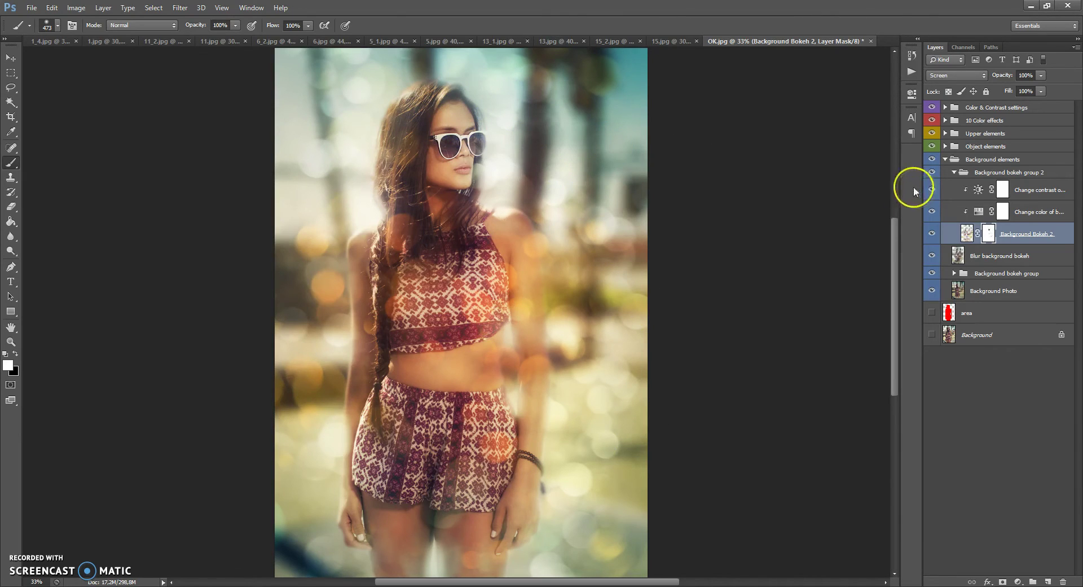
- Collapse Background bokeh group 2 and Background elements, expand Object elements, and toggle Your object area
{"action": "left_click", "coordinate": [955, 173]}
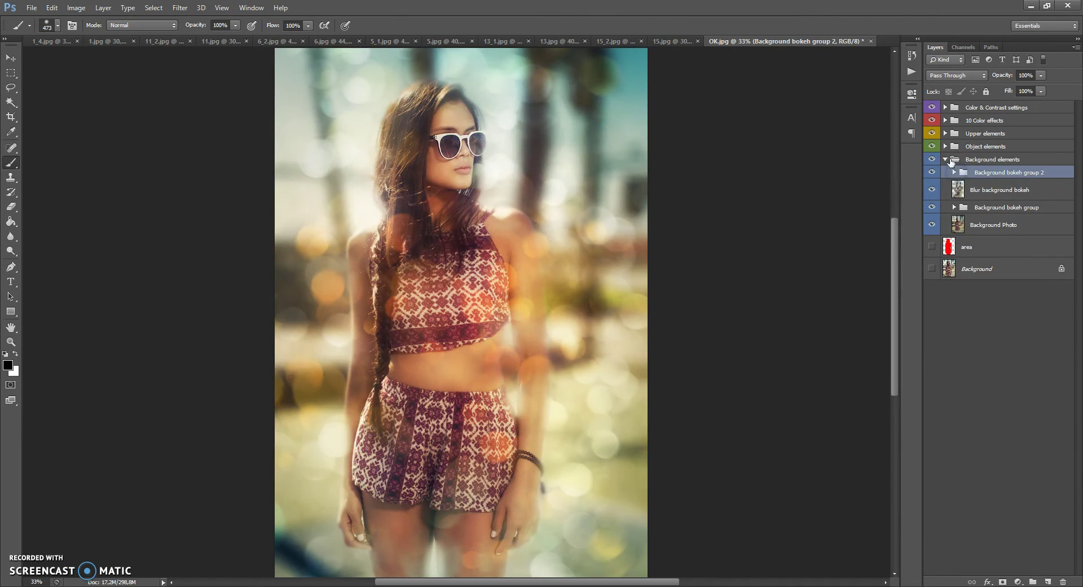
{"action": "left_click", "coordinate": [945, 160]}
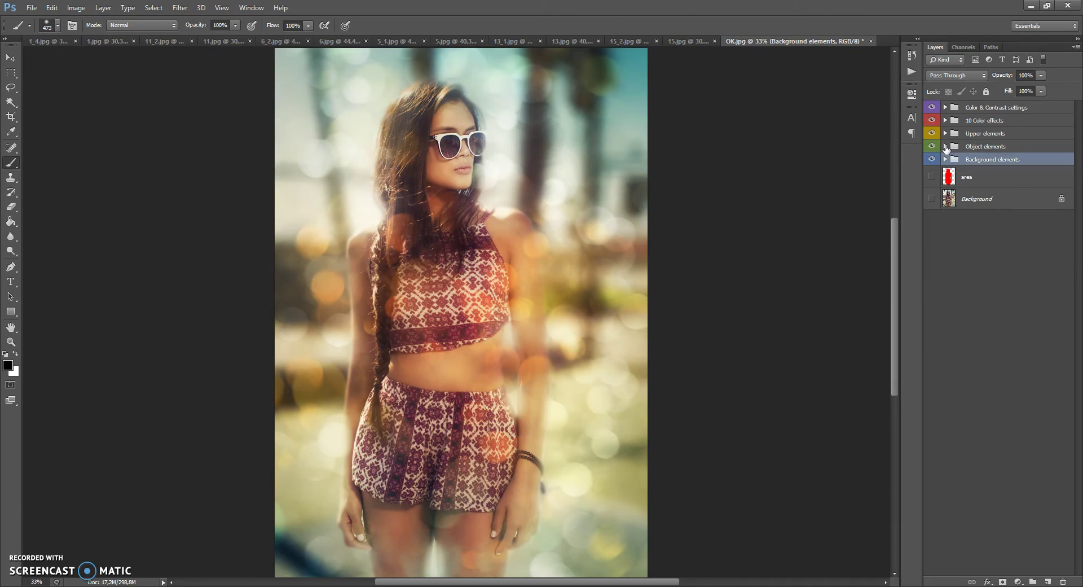
{"action": "left_click", "coordinate": [946, 147]}
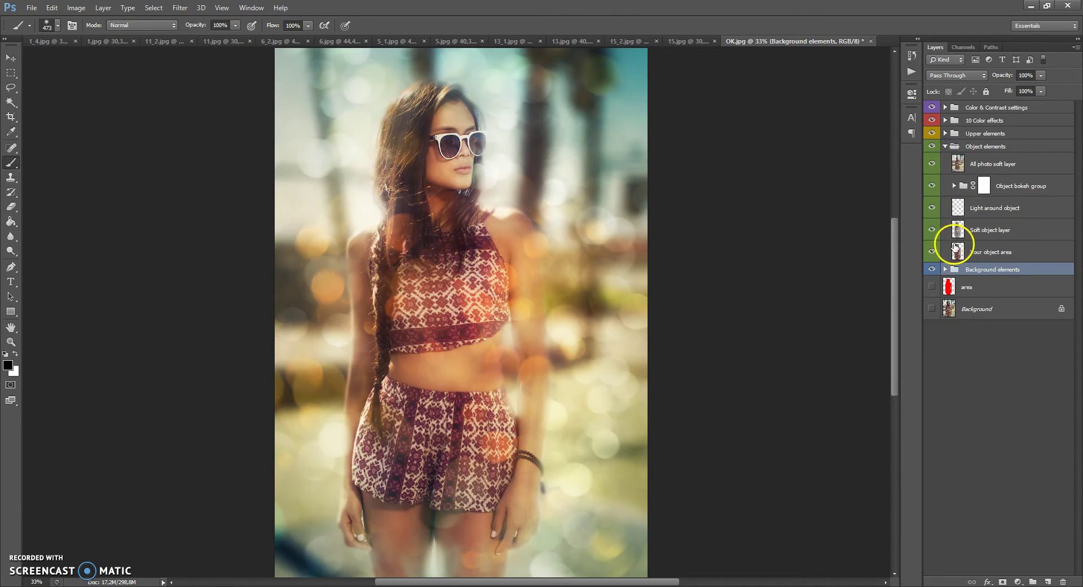
{"action": "left_click", "coordinate": [933, 252]}
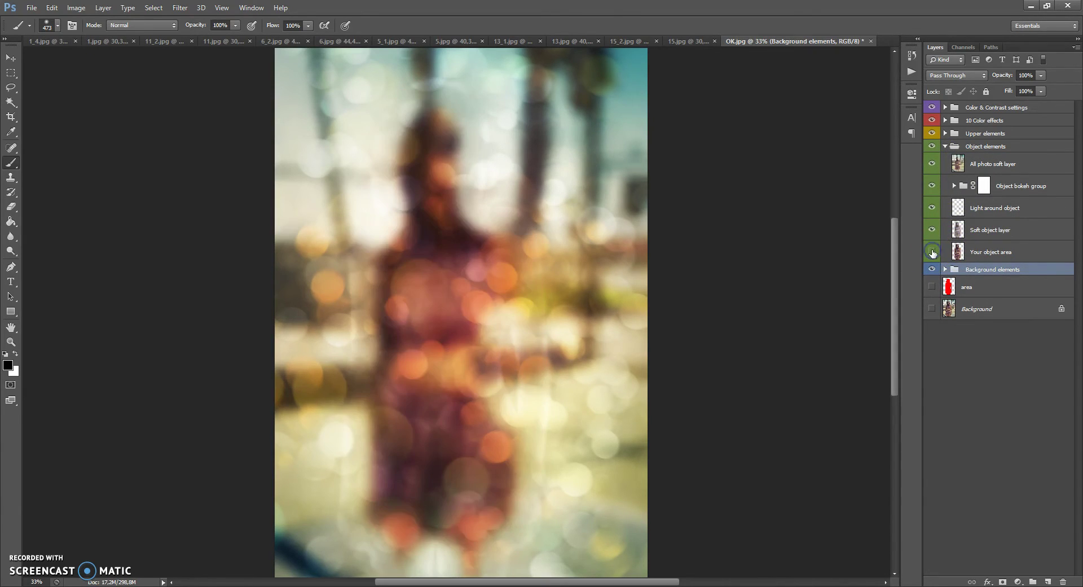
{"action": "left_click", "coordinate": [932, 252]}
{"action": "left_click", "coordinate": [932, 252]}
{"action": "left_click", "coordinate": [932, 252]}
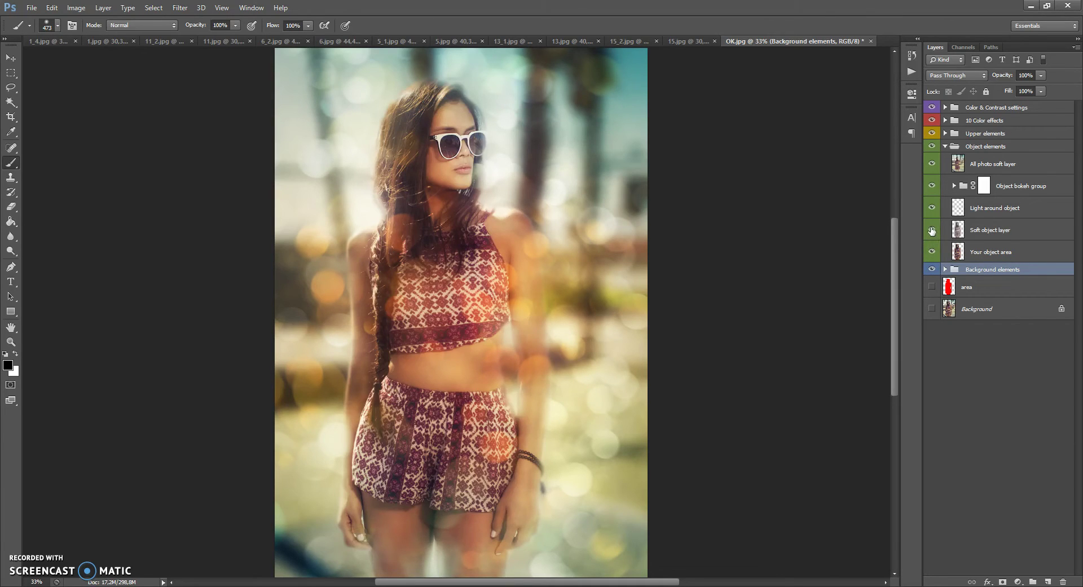
- Check the Soft object and Light around object layers, then expand the Object bokeh group
{"action": "left_click", "coordinate": [933, 230]}
{"action": "left_click", "coordinate": [933, 208]}
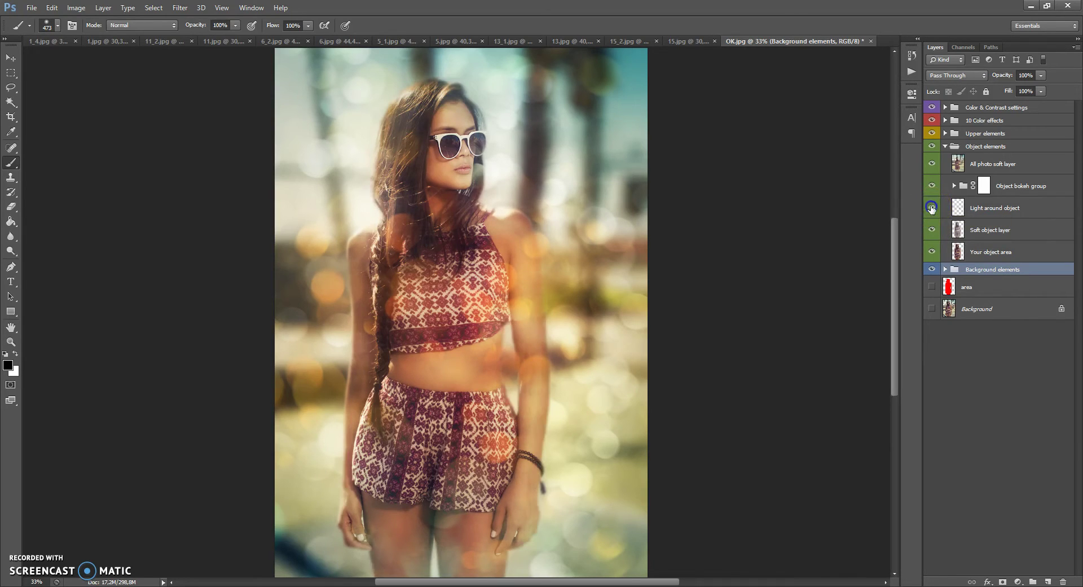
{"action": "left_click", "coordinate": [932, 208]}
{"action": "left_click", "coordinate": [932, 208]}
{"action": "left_click", "coordinate": [932, 208]}
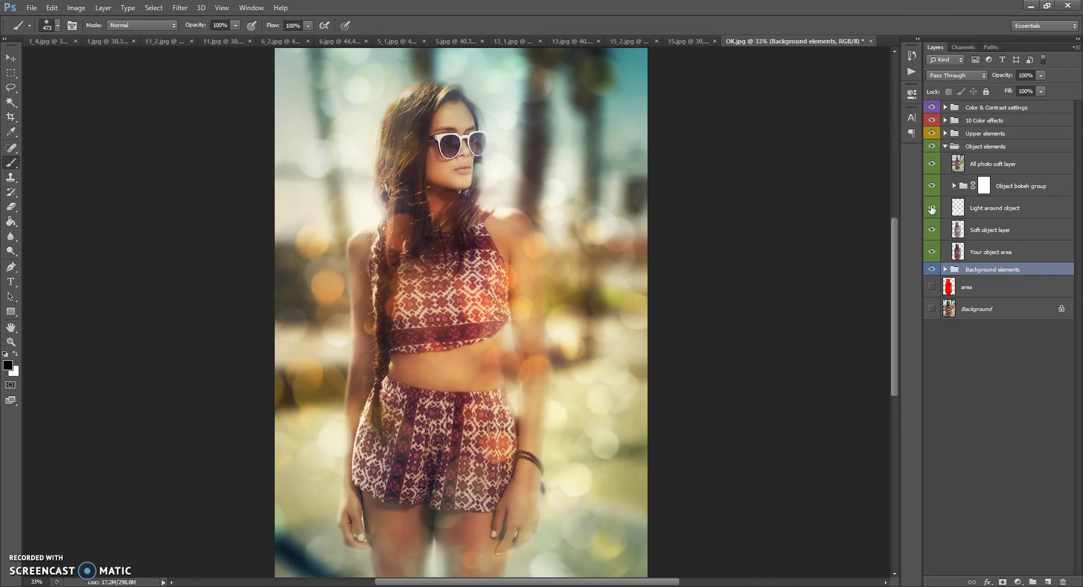
{"action": "left_click", "coordinate": [954, 185]}
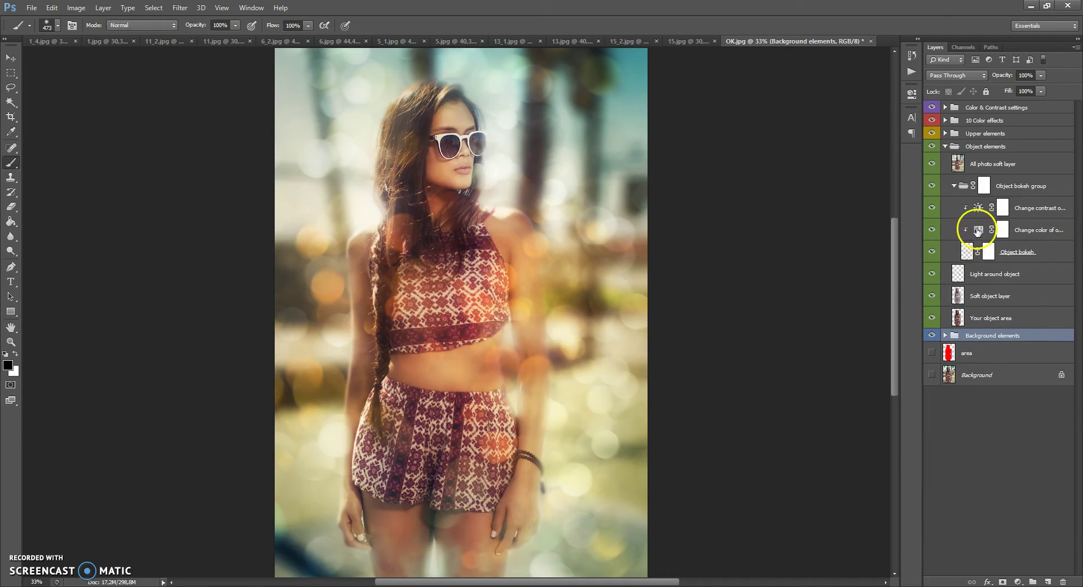
- Shift the object bokeh's hue and set its Change contrast brightness to 46
{"action": "double_click", "coordinate": [978, 230]}
{"action": "left_click_drag", "start_coordinate": [814, 164], "coordinate": [818, 191]}
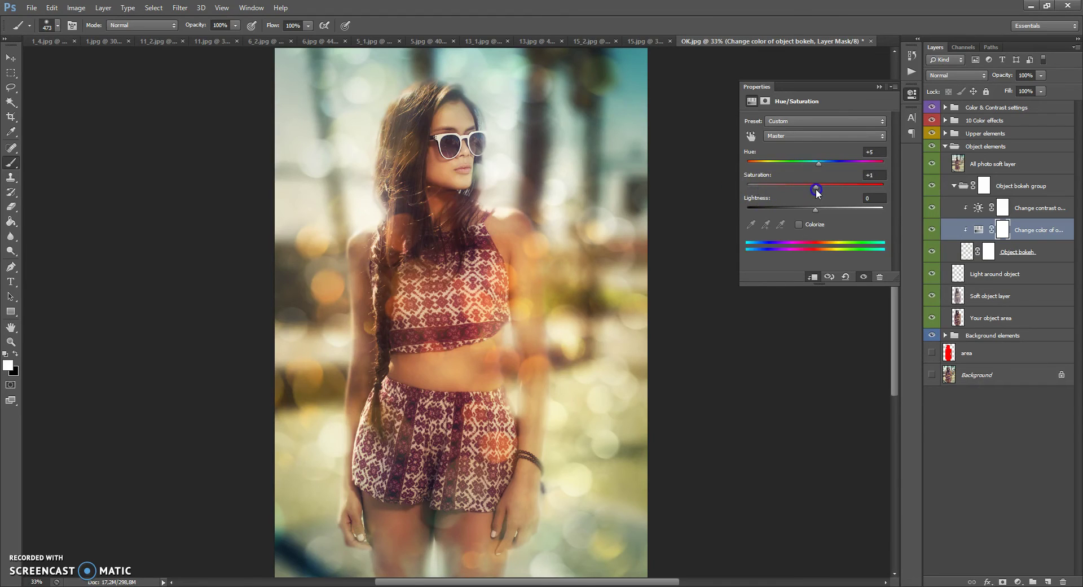
{"action": "left_click", "coordinate": [879, 87]}
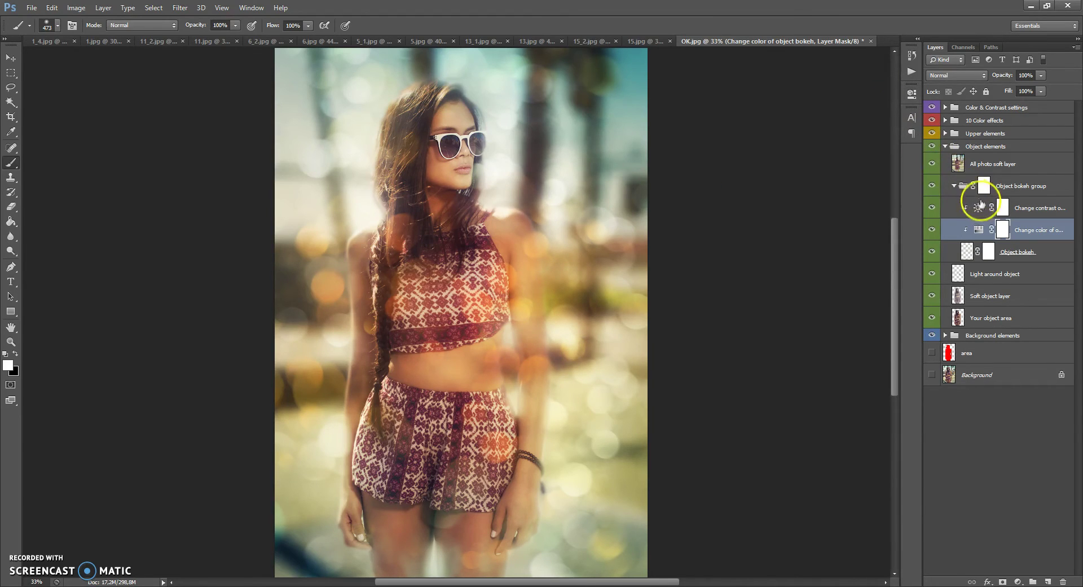
{"action": "left_click", "coordinate": [981, 208]}
{"action": "left_click", "coordinate": [981, 207]}
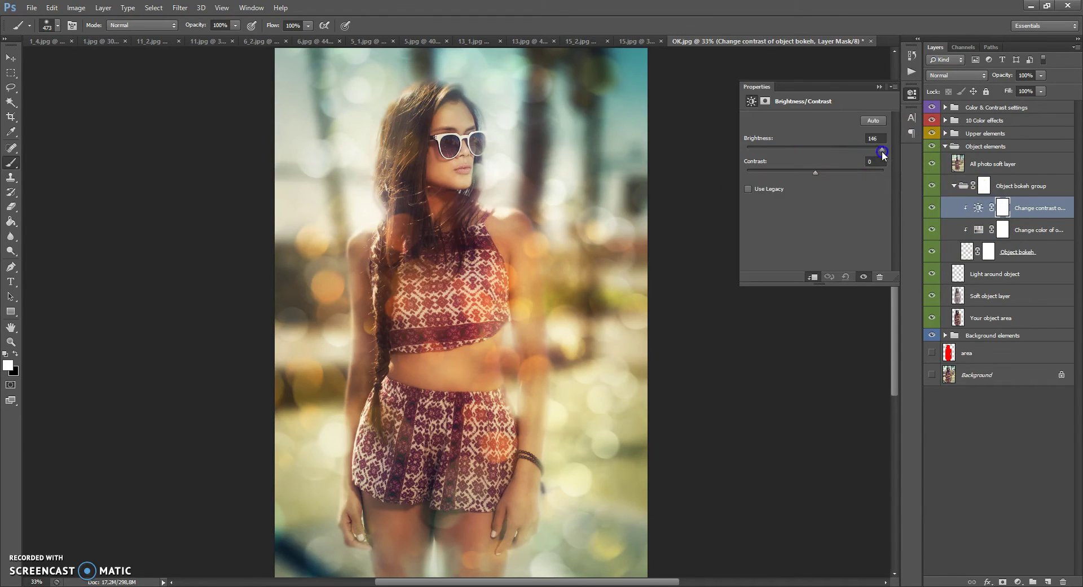
{"action": "left_click_drag", "start_coordinate": [882, 151], "coordinate": [746, 152]}
{"action": "left_click_drag", "start_coordinate": [826, 151], "coordinate": [837, 151]}
{"action": "left_click", "coordinate": [878, 86]}
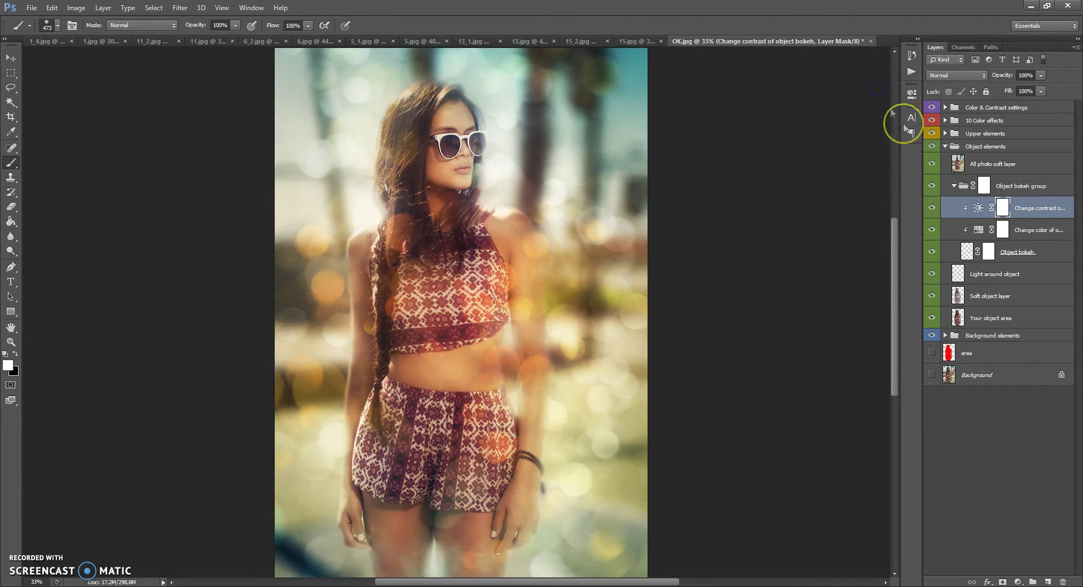
- Collapse the Object bokeh group and toggle the All photo soft layer to compare
{"action": "left_click", "coordinate": [953, 185]}
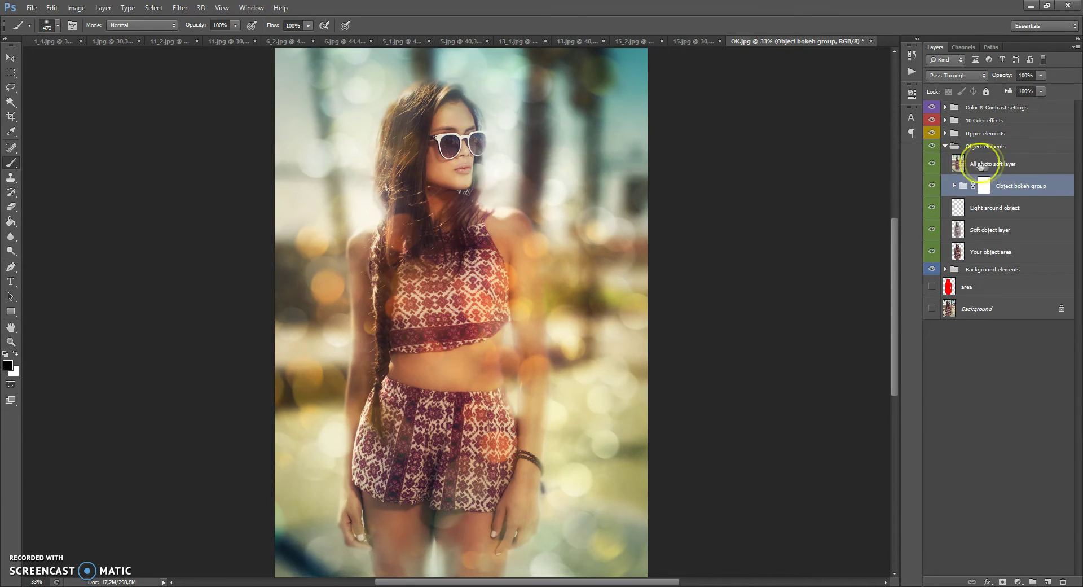
{"action": "left_click", "coordinate": [932, 164]}
{"action": "left_click", "coordinate": [932, 165]}
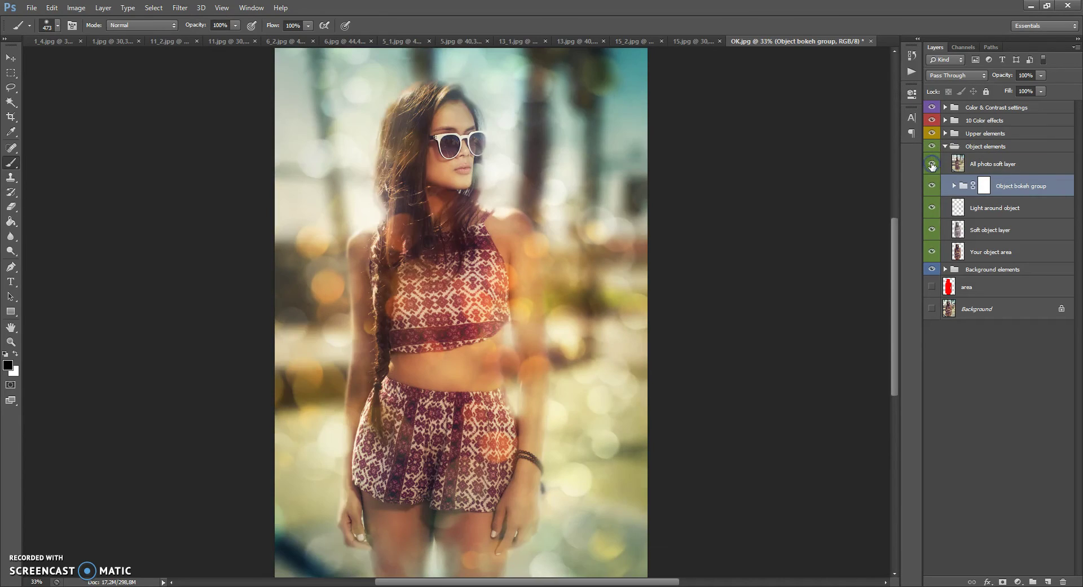
{"action": "left_click", "coordinate": [932, 165]}
{"action": "left_click", "coordinate": [933, 164]}
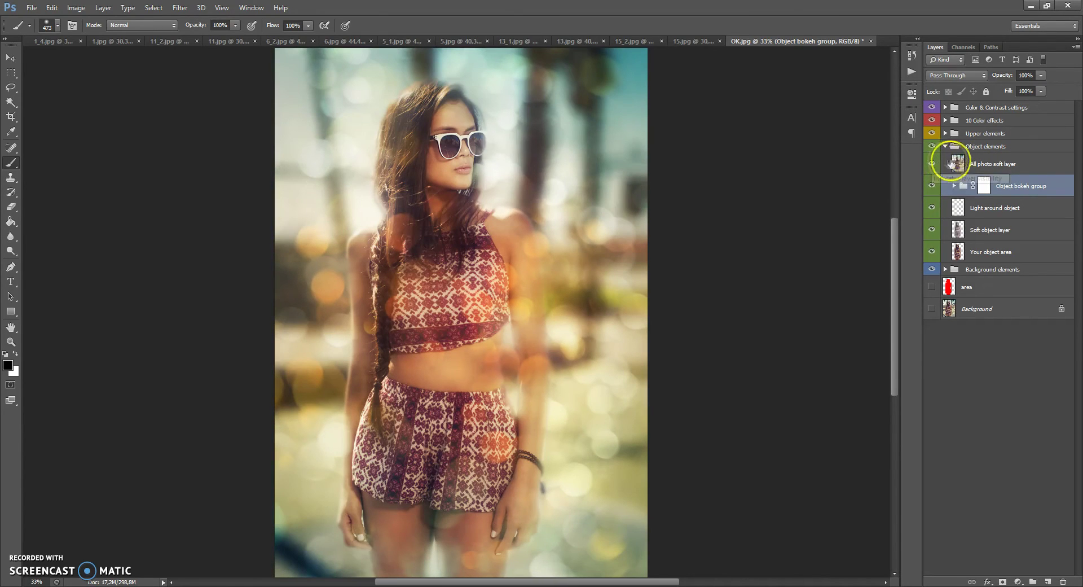
- Lower the All photo soft layer's opacity to 25% and collapse Object elements
{"action": "left_click", "coordinate": [952, 163]}
{"action": "left_click", "coordinate": [1041, 75]}
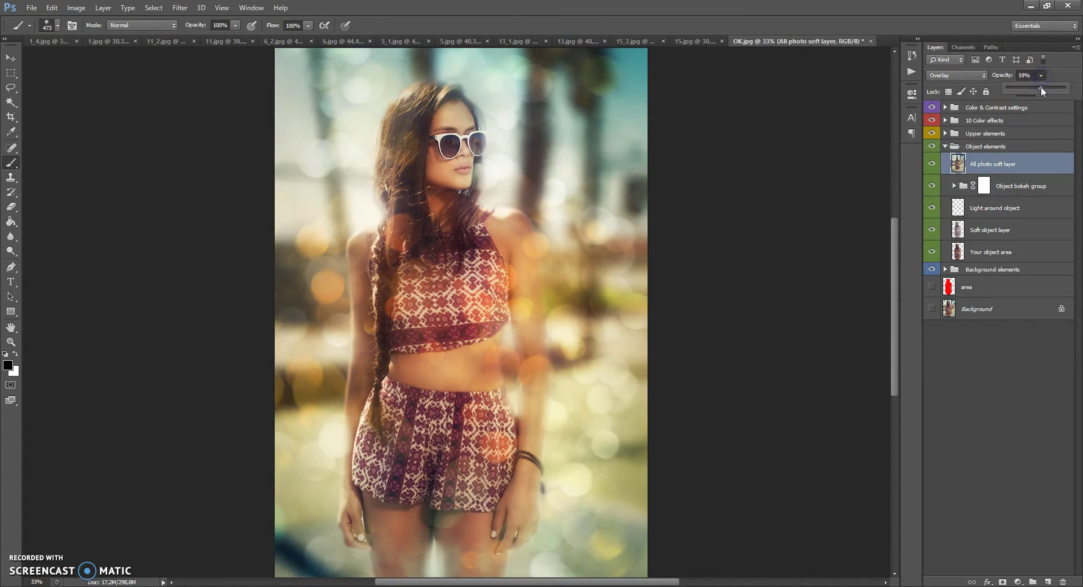
{"action": "mouse_move", "coordinate": [1041, 87]}
{"action": "left_mouse_down"}
{"action": "mouse_move", "coordinate": [1000, 84]}
{"action": "mouse_move", "coordinate": [1078, 86]}
{"action": "mouse_move", "coordinate": [1037, 94]}
{"action": "left_mouse_up"}
{"action": "left_click", "coordinate": [946, 146]}
{"action": "left_click", "coordinate": [951, 134]}
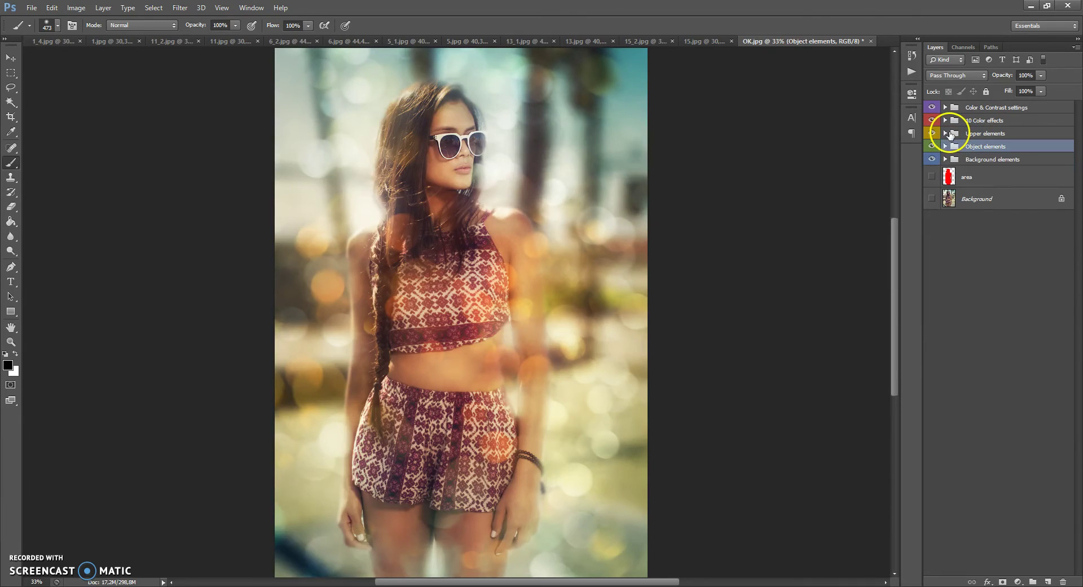
- Expand Upper elements and raise the Shadow frame opacity to darken the edges
{"action": "left_click", "coordinate": [945, 134]}
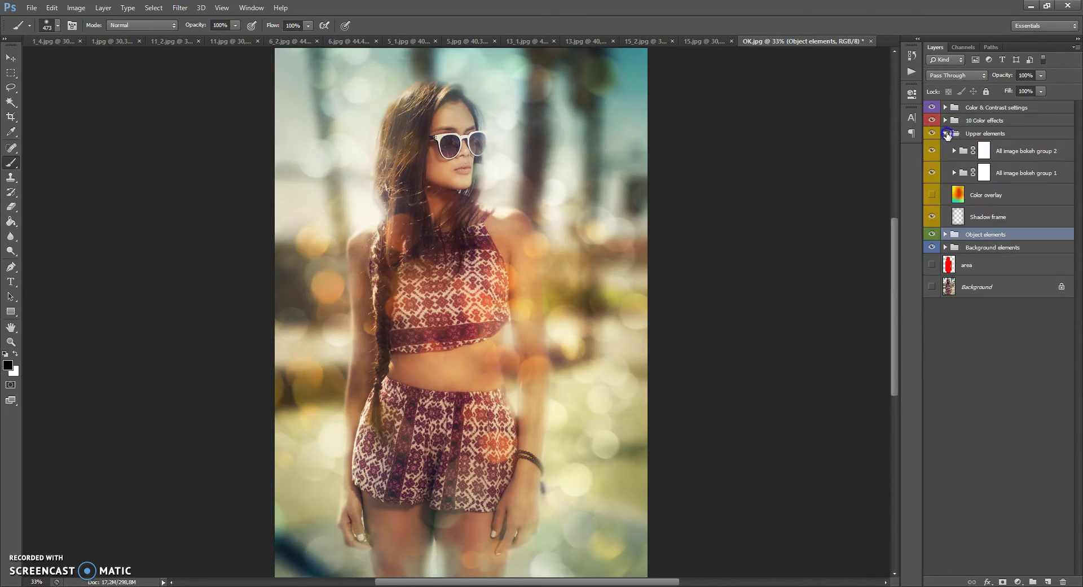
{"action": "left_click_drag", "start_coordinate": [953, 209], "coordinate": [954, 218]}
{"action": "left_click", "coordinate": [932, 217]}
{"action": "left_click", "coordinate": [932, 217]}
{"action": "left_click", "coordinate": [957, 217]}
{"action": "left_click", "coordinate": [1042, 76]}
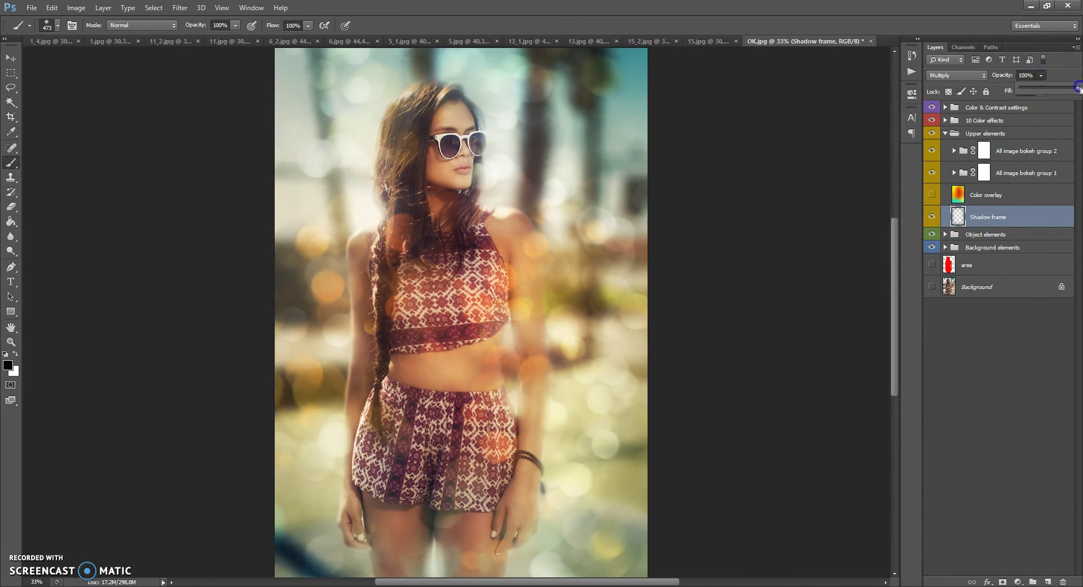
{"action": "left_click_drag", "start_coordinate": [1078, 88], "coordinate": [1042, 91]}
- Try Color overlay opacity levels, settling at 23%, then hide the Color overlay layer
{"action": "left_click", "coordinate": [960, 197]}
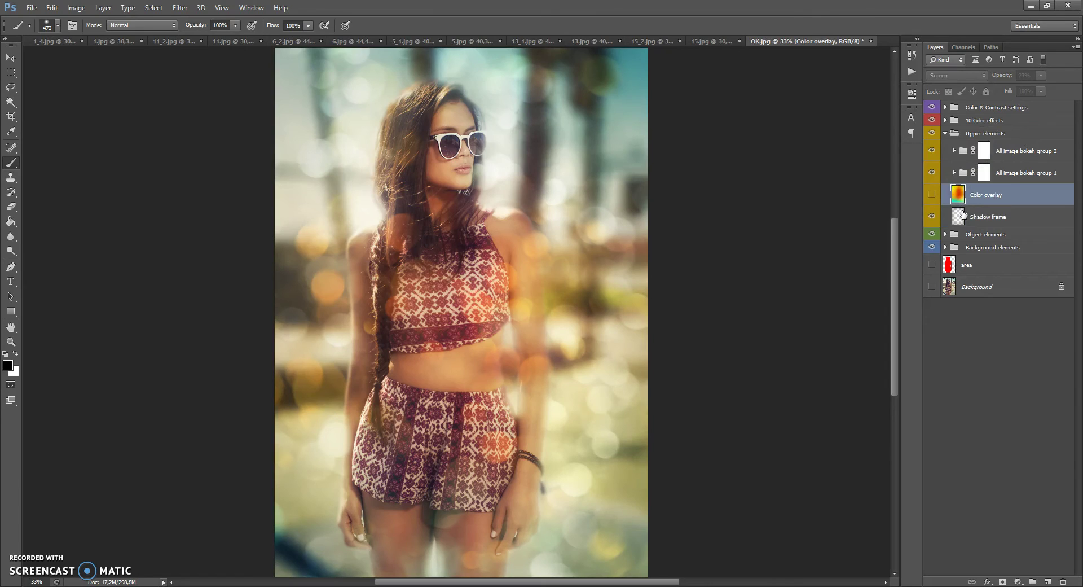
{"action": "left_click", "coordinate": [932, 194]}
{"action": "left_click", "coordinate": [932, 194]}
{"action": "left_click", "coordinate": [932, 195]}
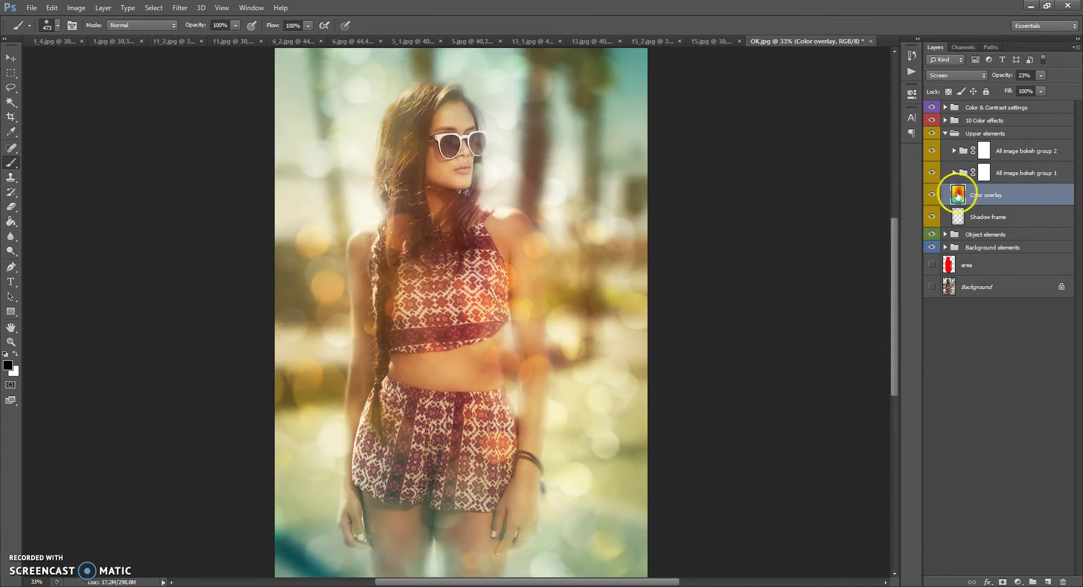
{"action": "left_click", "coordinate": [1041, 76]}
{"action": "left_click_drag", "start_coordinate": [1072, 90], "coordinate": [1034, 92]}
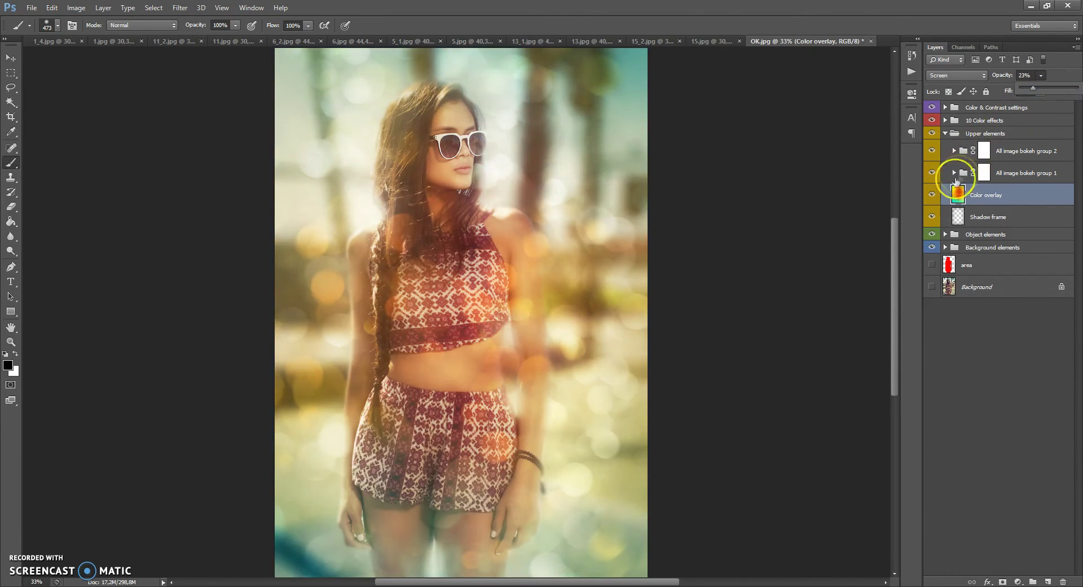
{"action": "left_click", "coordinate": [931, 194]}
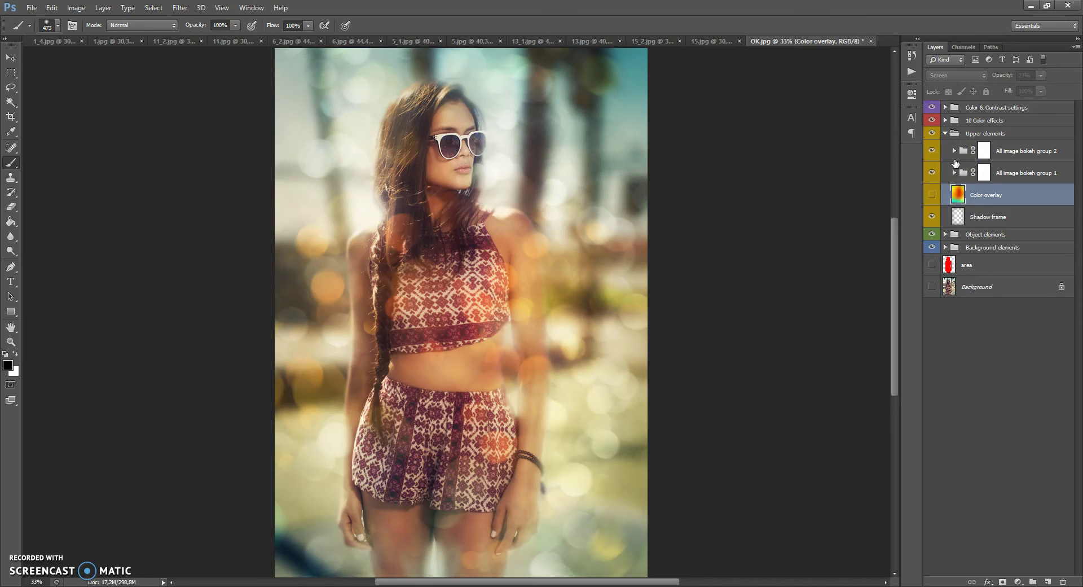
- Set All image bokeh group 1's Change color to hue -76 and saturation -25
{"action": "left_click", "coordinate": [954, 173]}
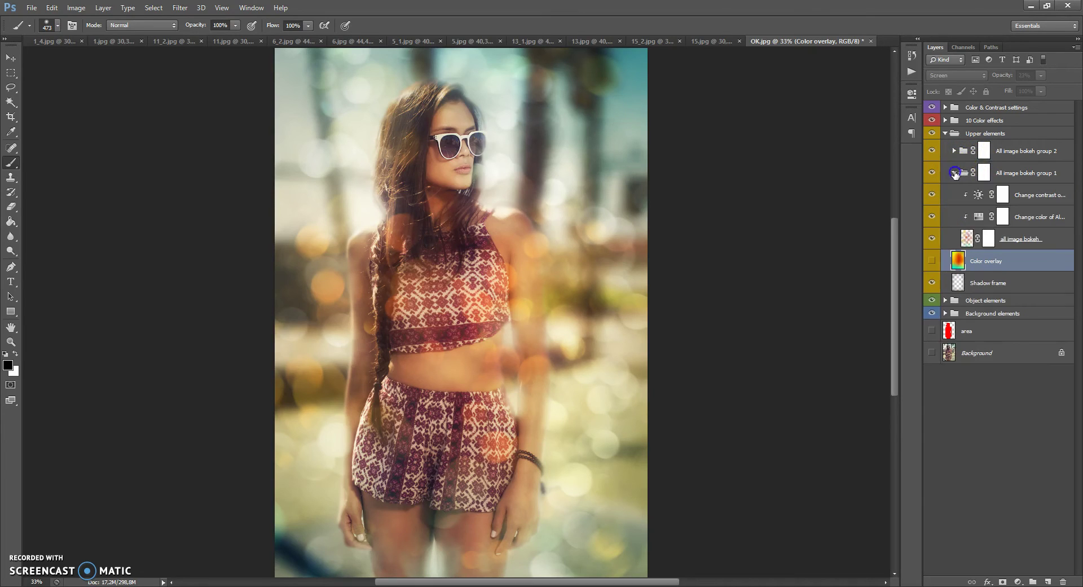
{"action": "left_click", "coordinate": [978, 218]}
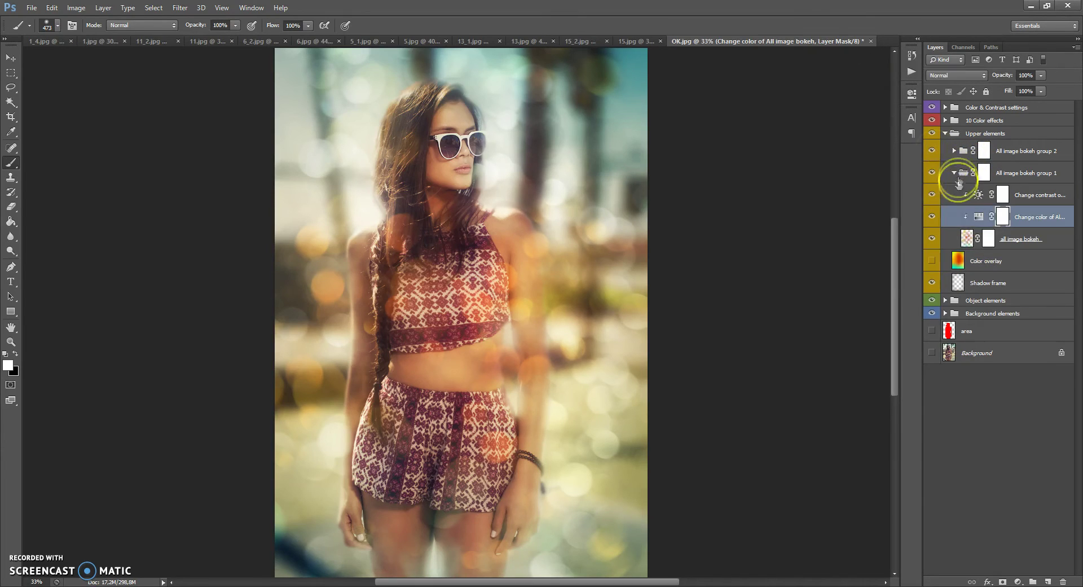
{"action": "double_click", "coordinate": [978, 218]}
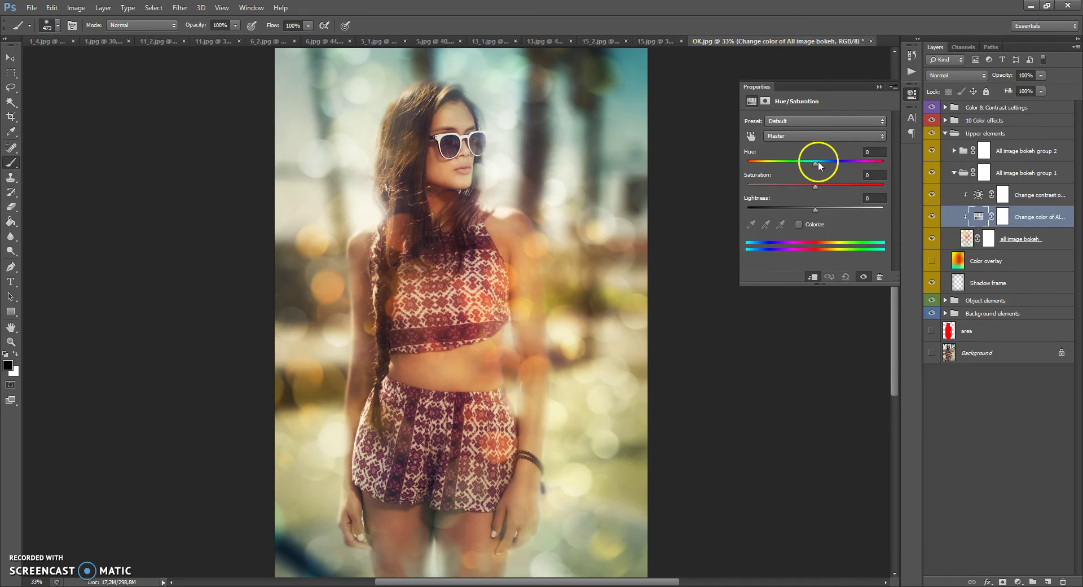
{"action": "left_click_drag", "start_coordinate": [832, 164], "coordinate": [813, 174]}
{"action": "mouse_move", "coordinate": [877, 185]}
{"action": "left_mouse_down"}
{"action": "mouse_move", "coordinate": [798, 189]}
{"action": "mouse_move", "coordinate": [840, 164]}
{"action": "mouse_move", "coordinate": [877, 166]}
{"action": "left_mouse_up"}
- Collapse group 1, expand All image bokeh group 2, leave its hue near -1, and select its mask
{"action": "left_click", "coordinate": [878, 87]}
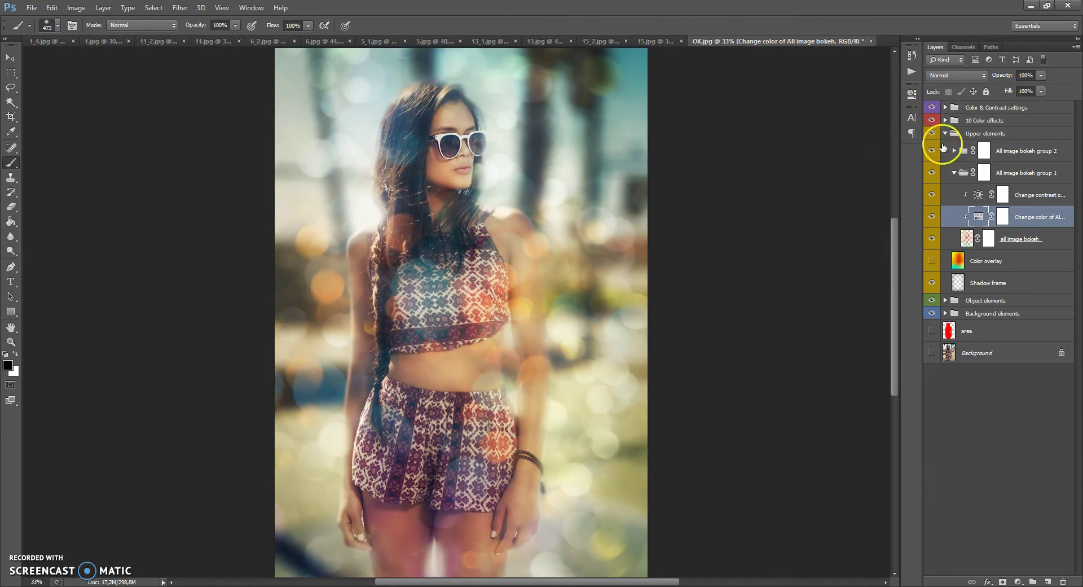
{"action": "left_click", "coordinate": [954, 172]}
{"action": "left_click", "coordinate": [955, 151]}
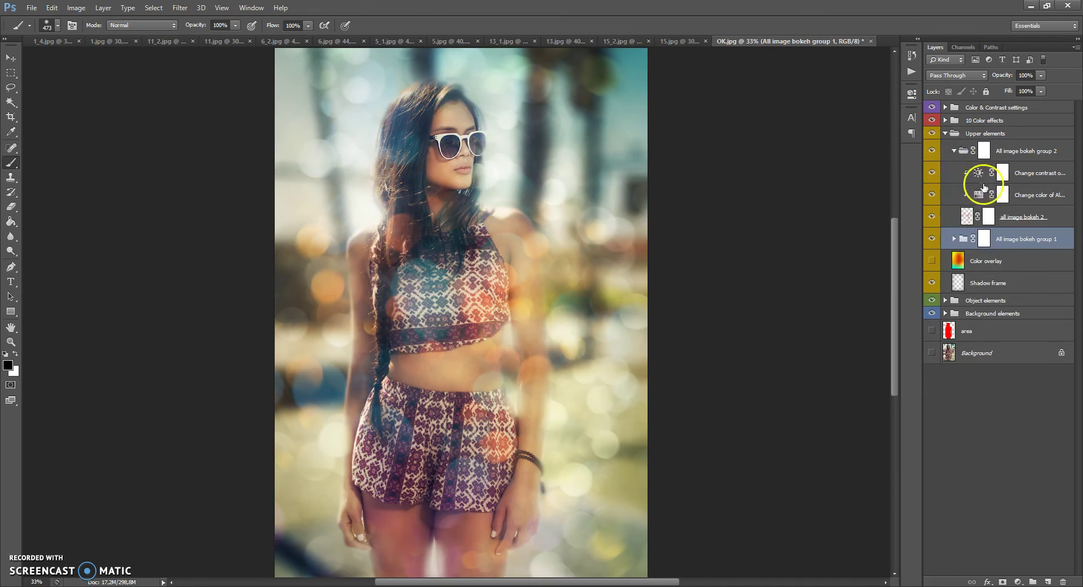
{"action": "left_click", "coordinate": [979, 195]}
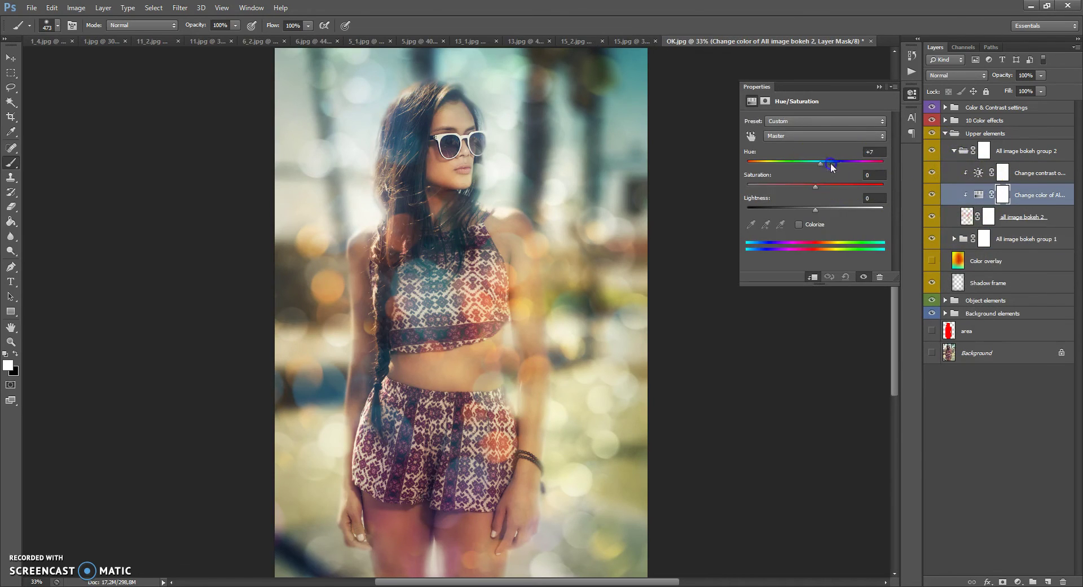
{"action": "mouse_move", "coordinate": [830, 165]}
{"action": "left_mouse_down"}
{"action": "mouse_move", "coordinate": [879, 165]}
{"action": "mouse_move", "coordinate": [745, 172]}
{"action": "mouse_move", "coordinate": [856, 175]}
{"action": "mouse_move", "coordinate": [816, 166]}
{"action": "left_mouse_up"}
{"action": "left_click", "coordinate": [877, 87]}
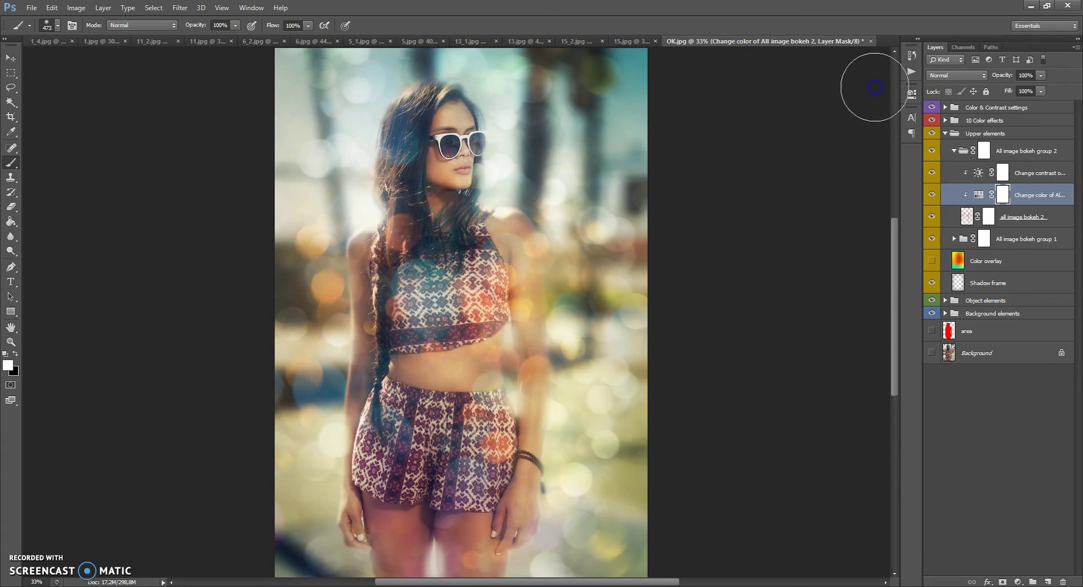
{"action": "left_click", "coordinate": [988, 216]}
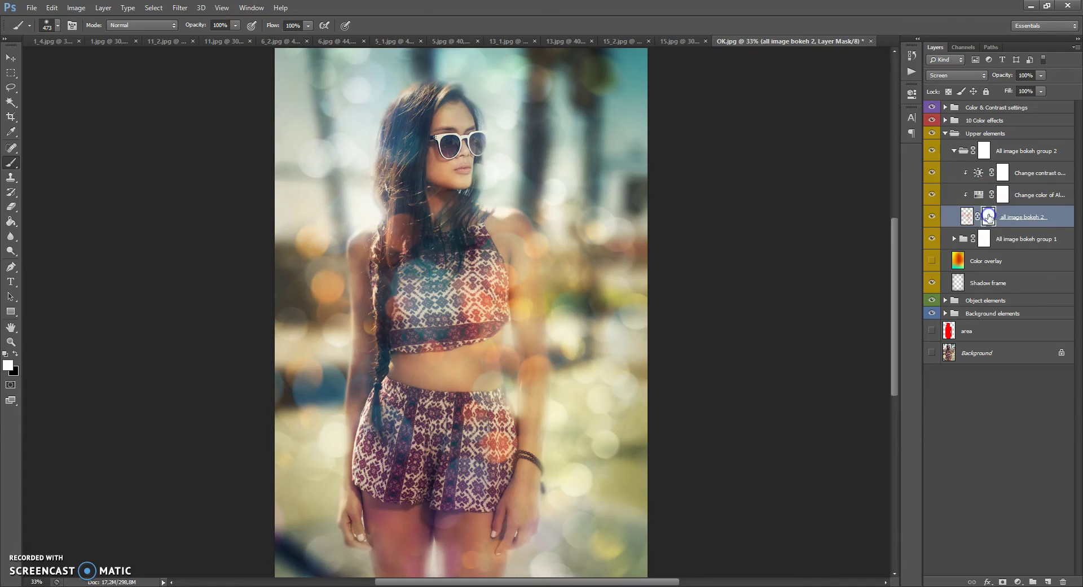
- Paint black on the mask to hide bokeh beside the woman's arm and shoulder
{"action": "left_click", "coordinate": [15, 353]}
{"action": "mouse_move", "coordinate": [285, 270]}
{"action": "left_mouse_down"}
{"action": "mouse_move", "coordinate": [349, 289]}
{"action": "mouse_move", "coordinate": [351, 242]}
{"action": "mouse_move", "coordinate": [348, 287]}
{"action": "left_mouse_up"}
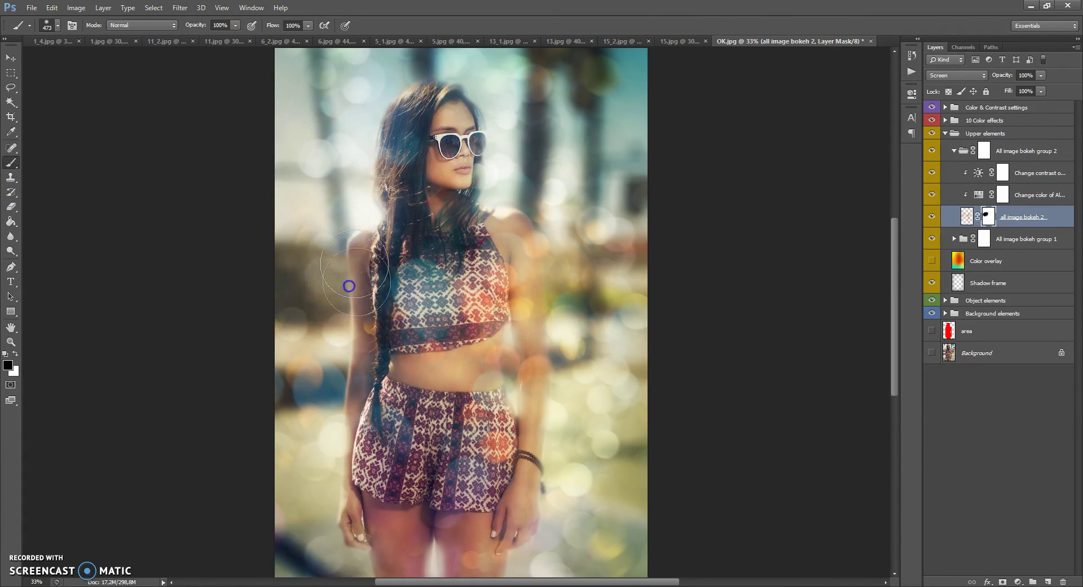
{"action": "left_click_drag", "start_coordinate": [496, 277], "coordinate": [559, 305]}
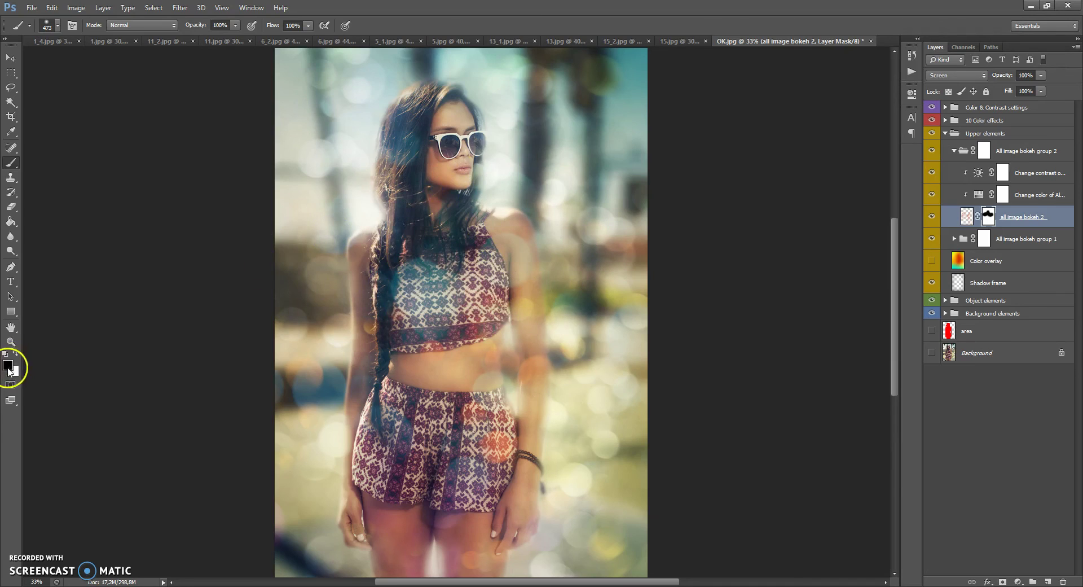
- Paint white to restore bokeh around the shoulder, then collapse All image bokeh group 2
{"action": "left_click", "coordinate": [17, 352]}
{"action": "left_click_drag", "start_coordinate": [394, 230], "coordinate": [320, 303]}
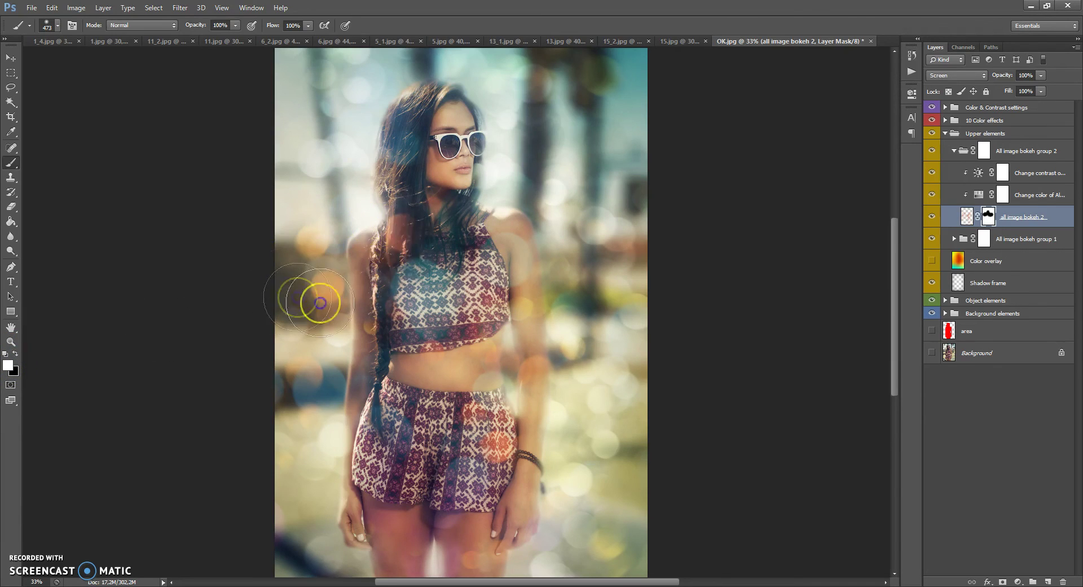
{"action": "mouse_move", "coordinate": [551, 225]}
{"action": "left_mouse_down"}
{"action": "mouse_move", "coordinate": [547, 234]}
{"action": "mouse_move", "coordinate": [536, 206]}
{"action": "left_mouse_up"}
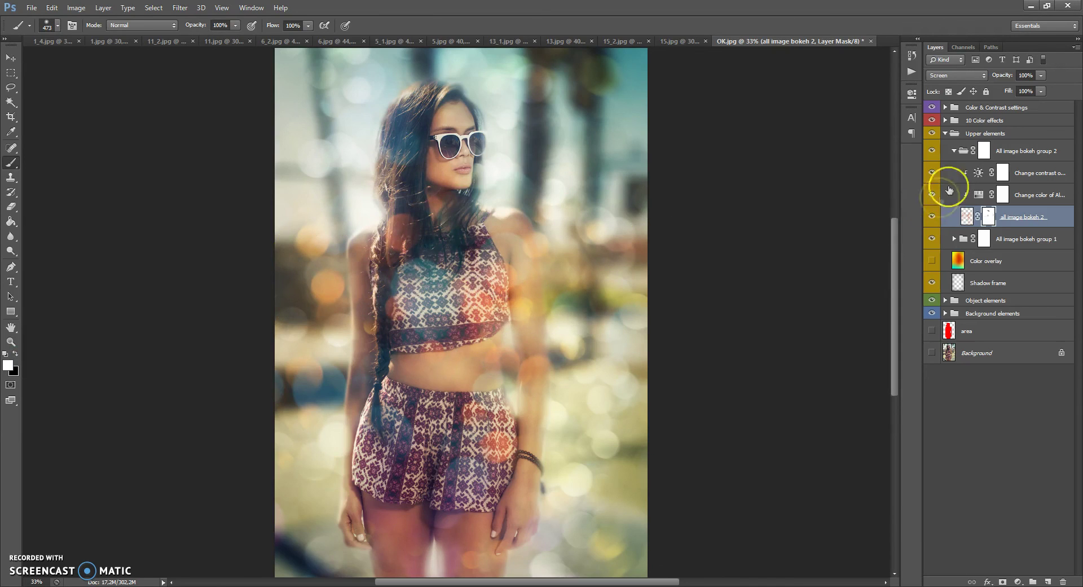
{"action": "left_click", "coordinate": [951, 150]}
{"action": "left_click", "coordinate": [953, 149]}
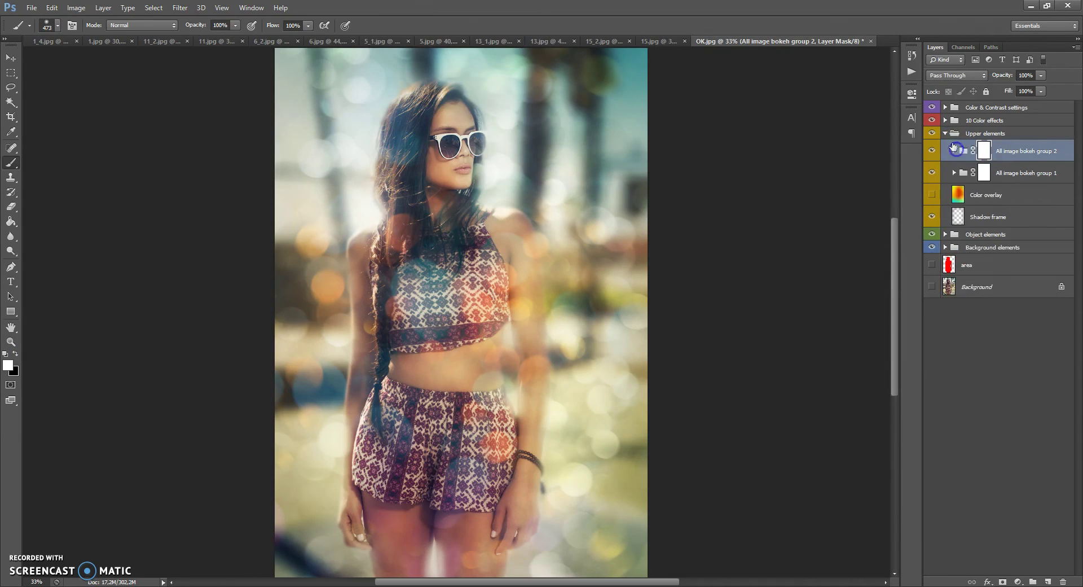
- Collapse Upper elements, expand 10 Color effects, and preview Effects 1 through 5 one by one
{"action": "left_click", "coordinate": [946, 134]}
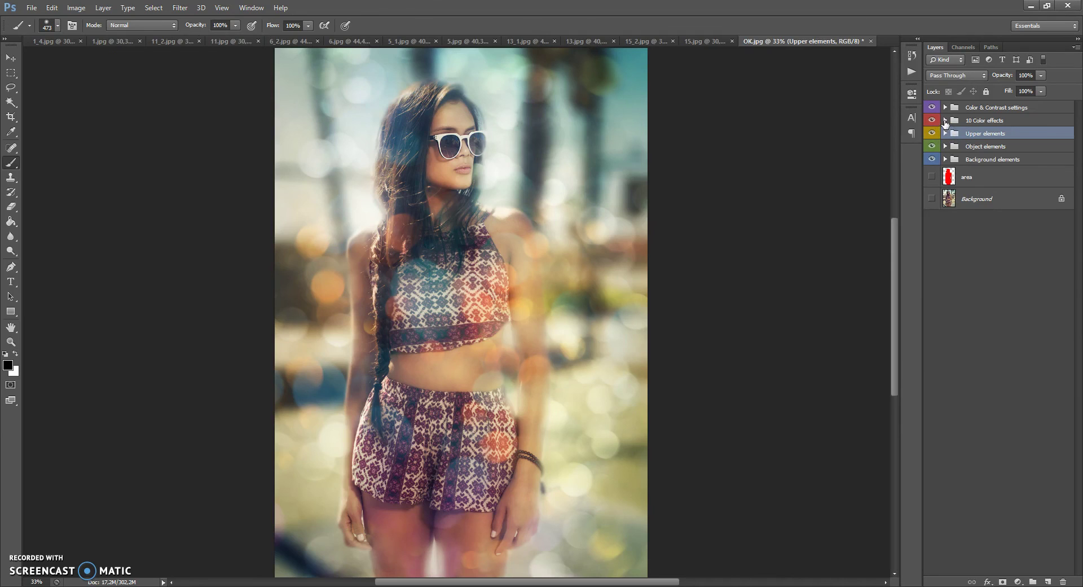
{"action": "left_click", "coordinate": [945, 120]}
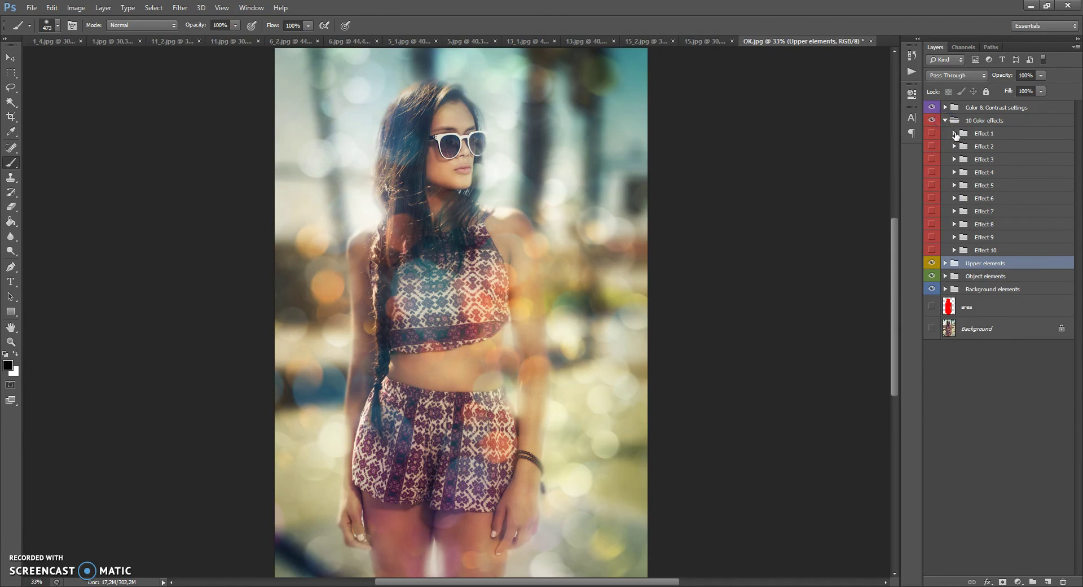
{"action": "left_click", "coordinate": [932, 133]}
{"action": "left_click", "coordinate": [931, 133]}
{"action": "left_click", "coordinate": [932, 146]}
{"action": "left_click", "coordinate": [932, 146]}
{"action": "left_click", "coordinate": [932, 160]}
{"action": "left_click", "coordinate": [932, 159]}
{"action": "left_click", "coordinate": [932, 172]}
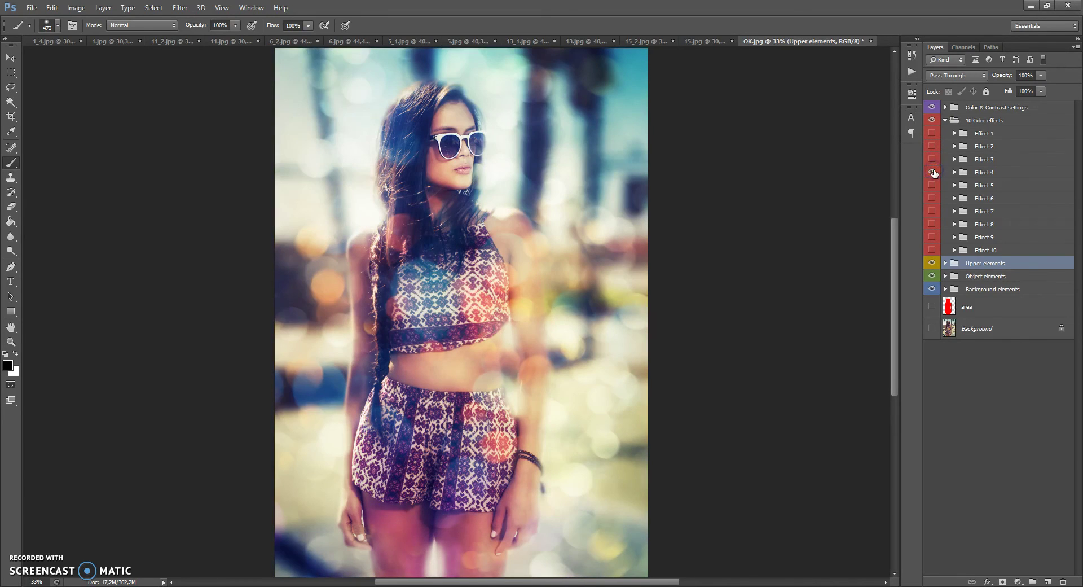
{"action": "left_click", "coordinate": [932, 172]}
{"action": "left_click", "coordinate": [932, 185]}
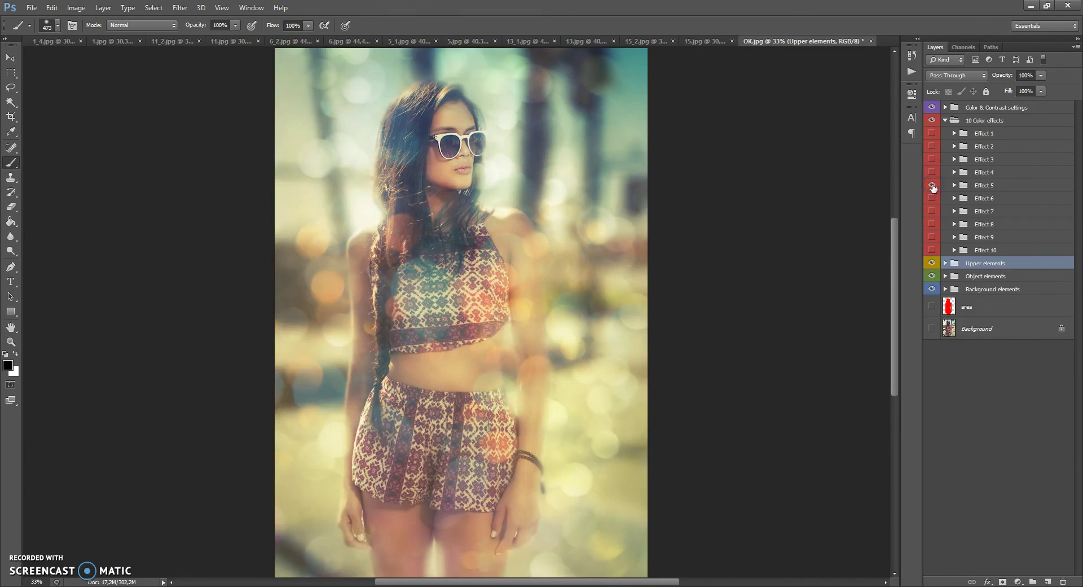
{"action": "left_click", "coordinate": [933, 185]}
- Preview Effects 6 through 10, switch them off, and collapse the 10 Color effects group
{"action": "left_click", "coordinate": [932, 198]}
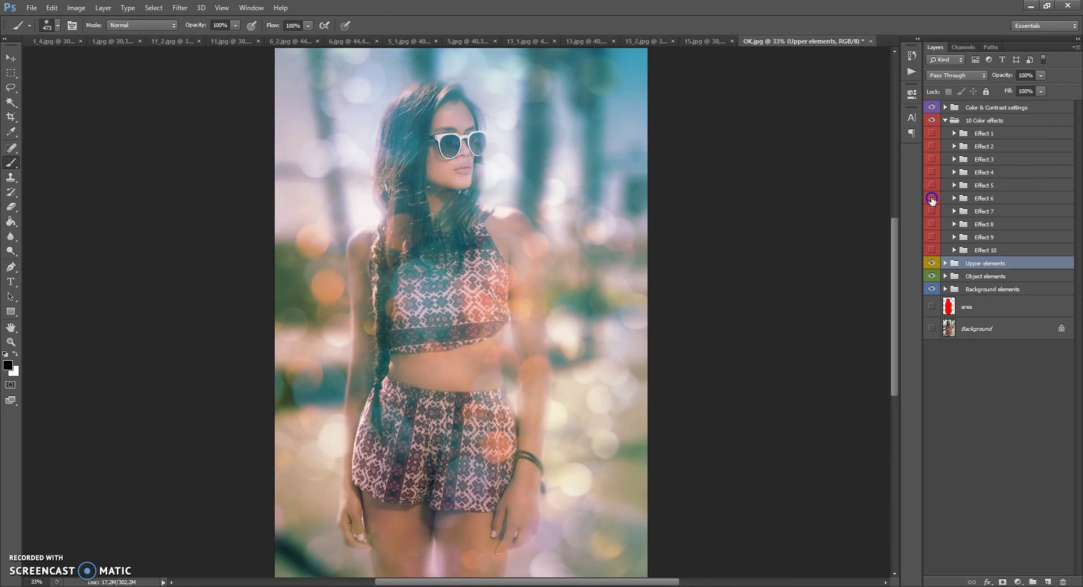
{"action": "left_click", "coordinate": [933, 198]}
{"action": "left_click", "coordinate": [932, 211]}
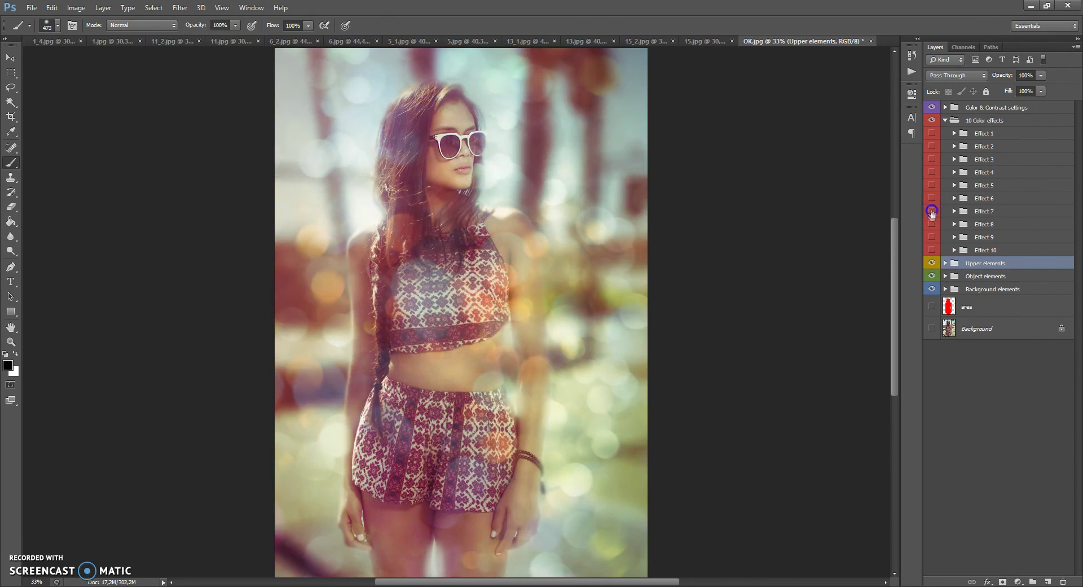
{"action": "left_click", "coordinate": [932, 211]}
{"action": "left_click", "coordinate": [932, 224]}
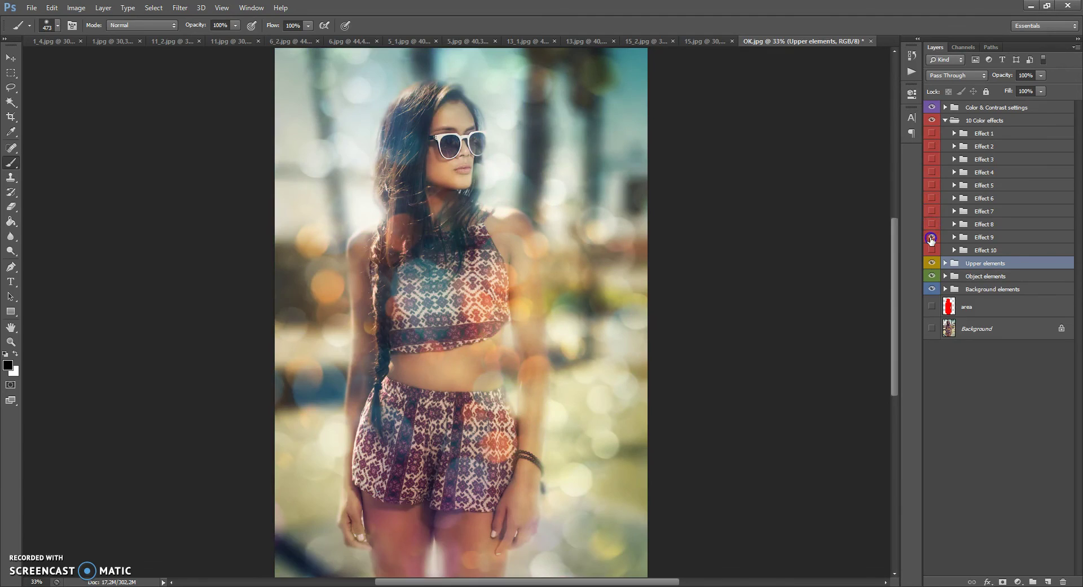
{"action": "left_click", "coordinate": [932, 237]}
{"action": "left_click", "coordinate": [932, 237]}
{"action": "left_click", "coordinate": [932, 250]}
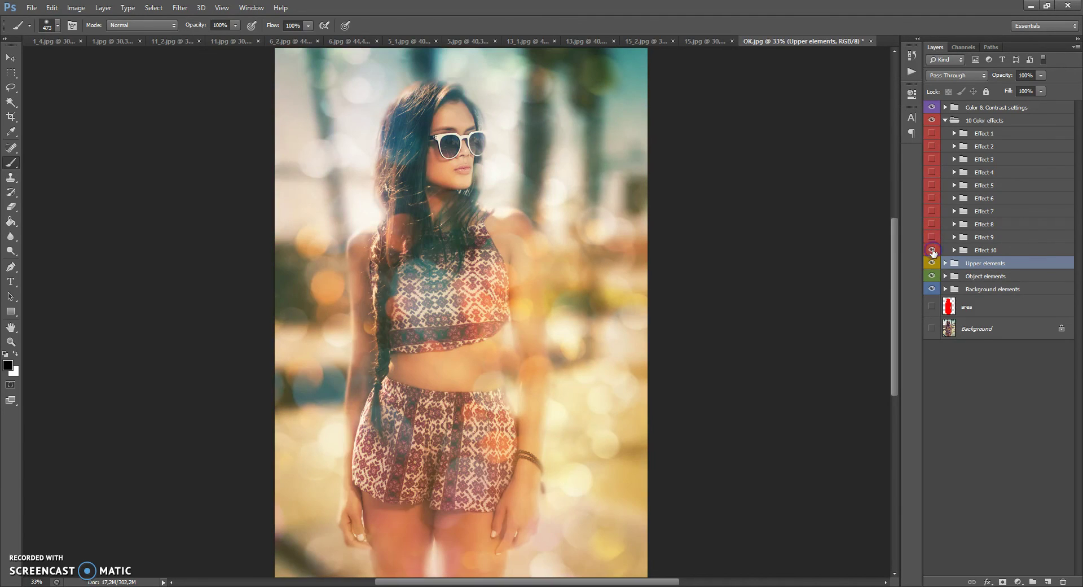
{"action": "left_click", "coordinate": [932, 250]}
{"action": "left_click", "coordinate": [945, 120]}
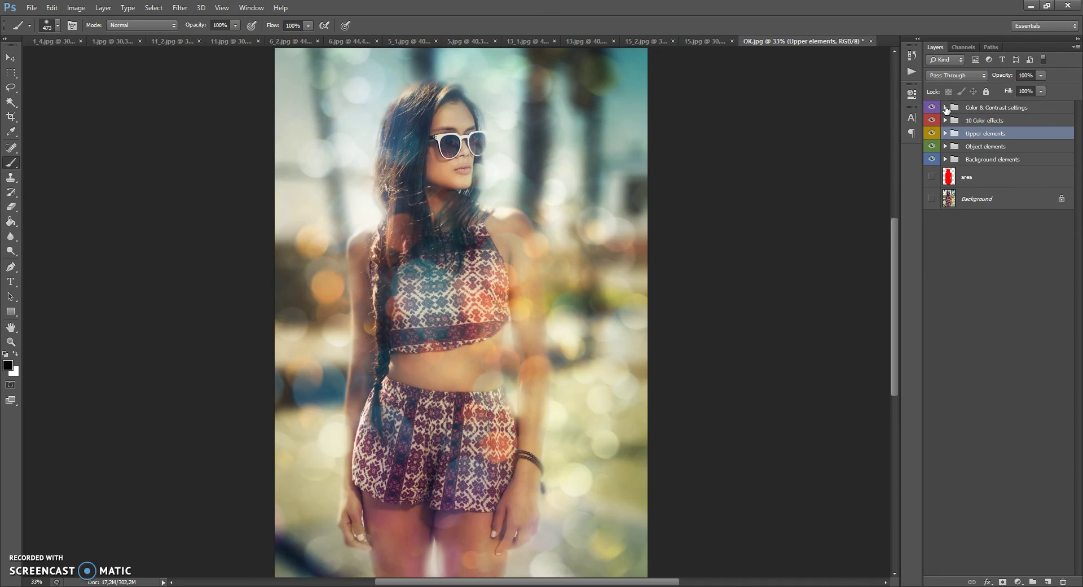
- Expand the Color & Contrast group and switch on the Add color tone to all image layer
{"action": "left_click", "coordinate": [946, 108]}
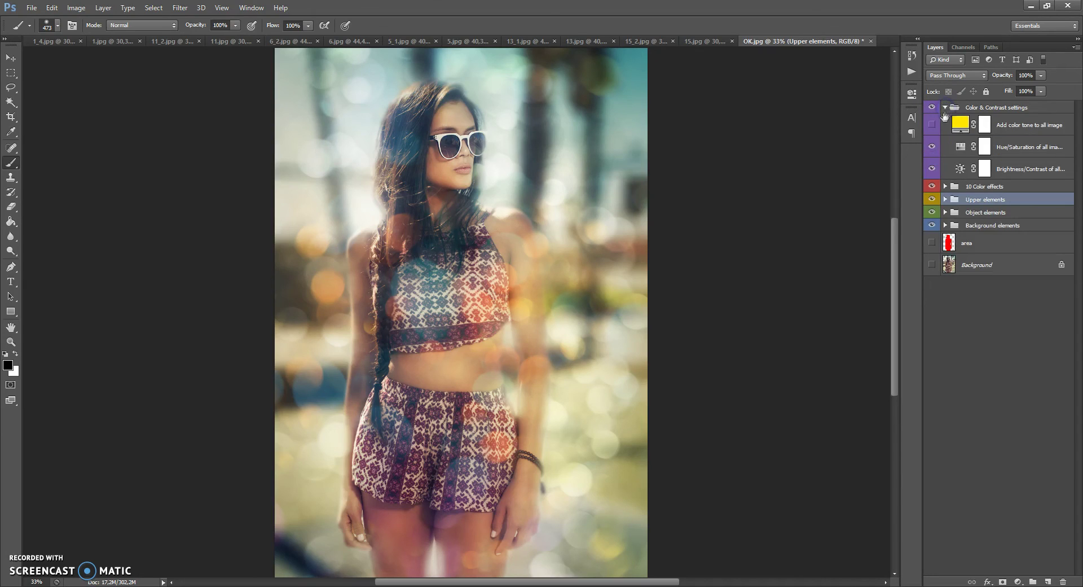
{"action": "mouse_move", "coordinate": [953, 122]}
{"action": "left_mouse_down"}
{"action": "mouse_move", "coordinate": [962, 121]}
{"action": "mouse_move", "coordinate": [932, 125]}
{"action": "left_mouse_up"}
{"action": "left_click", "coordinate": [932, 126]}
- Change the colour tone fill from yellow to pink-red ff0048 (hue 343) and compare before/after
{"action": "double_click", "coordinate": [961, 122]}
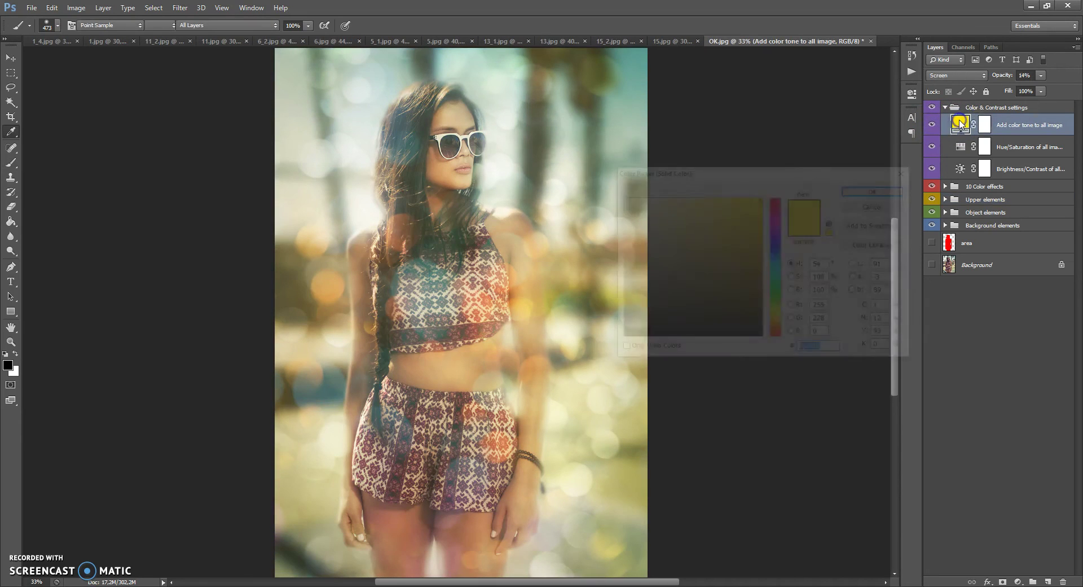
{"action": "mouse_move", "coordinate": [777, 199]}
{"action": "left_mouse_down"}
{"action": "mouse_move", "coordinate": [777, 343]}
{"action": "mouse_move", "coordinate": [778, 203]}
{"action": "left_mouse_up"}
{"action": "left_click", "coordinate": [852, 190]}
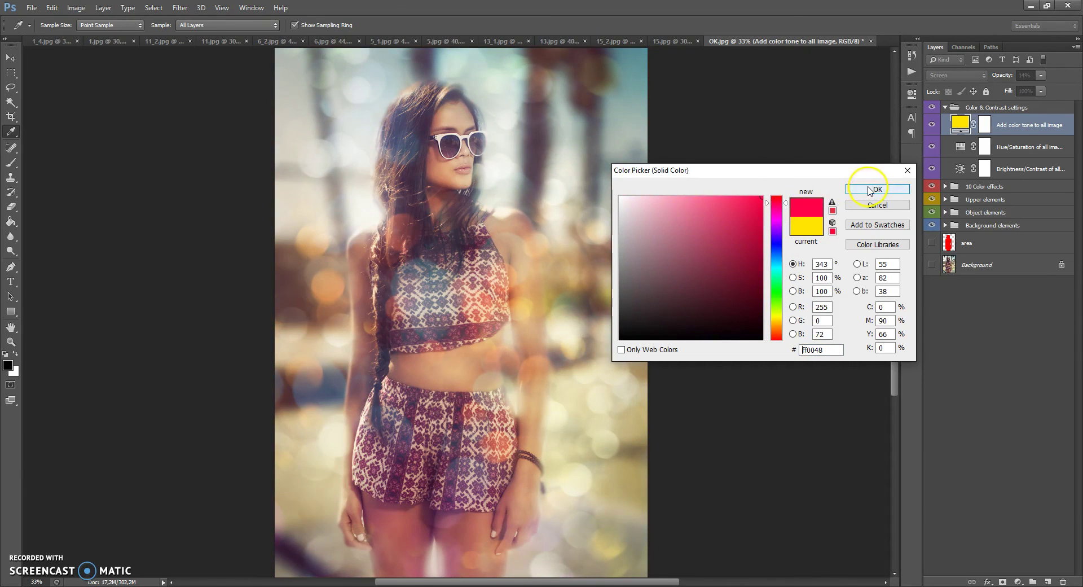
{"action": "left_click", "coordinate": [871, 189]}
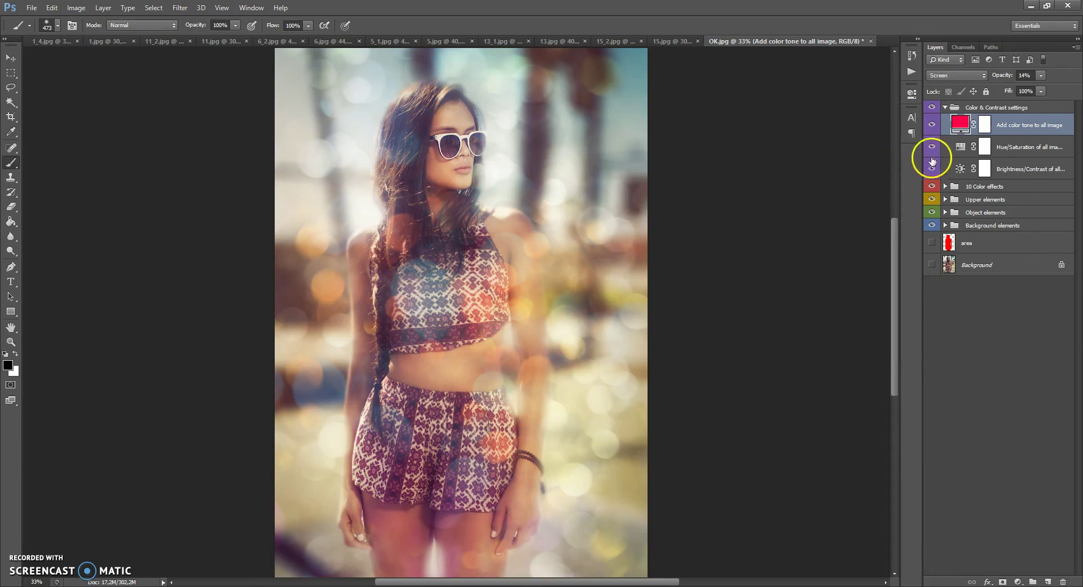
{"action": "left_click", "coordinate": [931, 125]}
{"action": "left_click", "coordinate": [931, 125]}
- Lower the whole-image Hue/Saturation layer's saturation to -37
{"action": "left_click", "coordinate": [960, 147]}
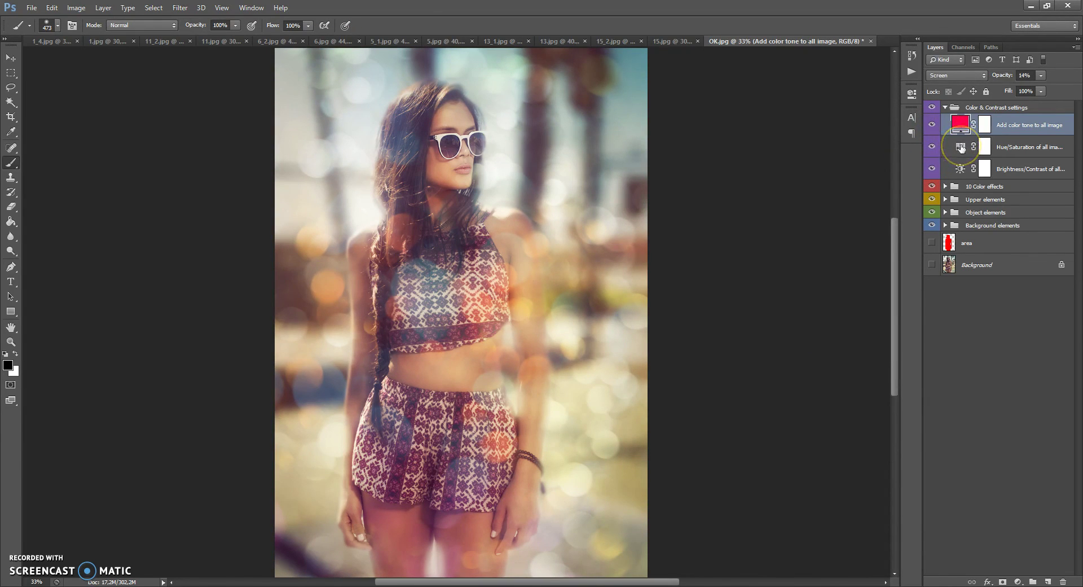
{"action": "double_click", "coordinate": [960, 147]}
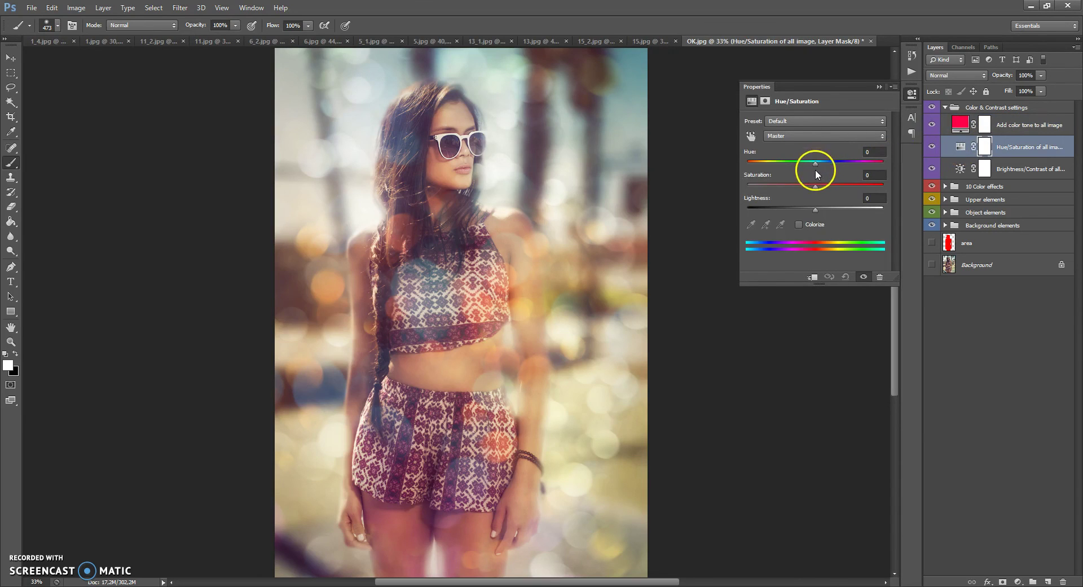
{"action": "mouse_move", "coordinate": [817, 185]}
{"action": "left_mouse_down"}
{"action": "mouse_move", "coordinate": [888, 186]}
{"action": "mouse_move", "coordinate": [685, 185]}
{"action": "mouse_move", "coordinate": [820, 188]}
{"action": "left_mouse_up"}
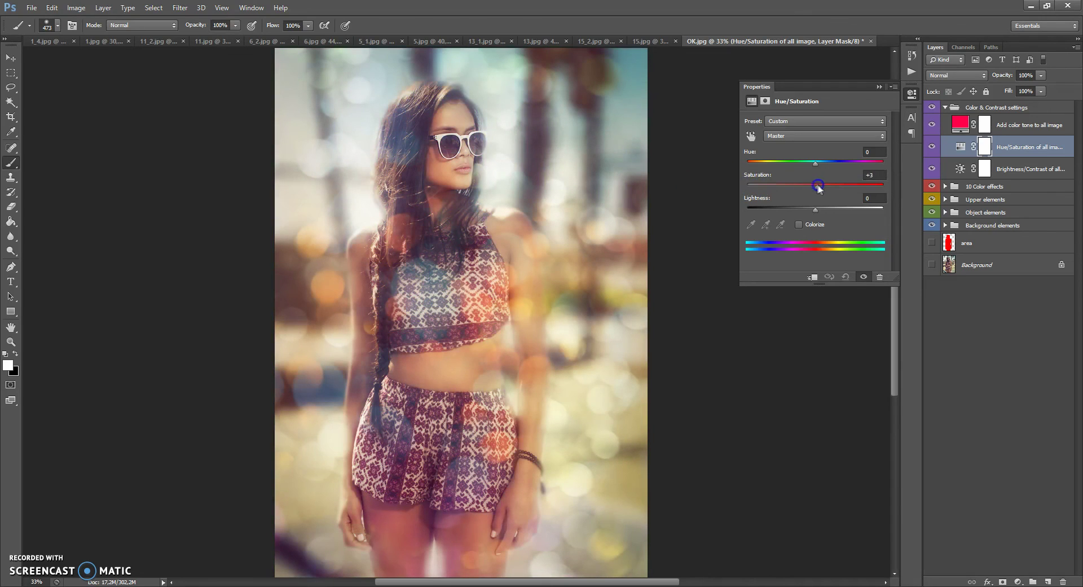
{"action": "left_click", "coordinate": [879, 86]}
- Darken the whole-image Brightness/Contrast layer to brightness -41
{"action": "left_click", "coordinate": [959, 168]}
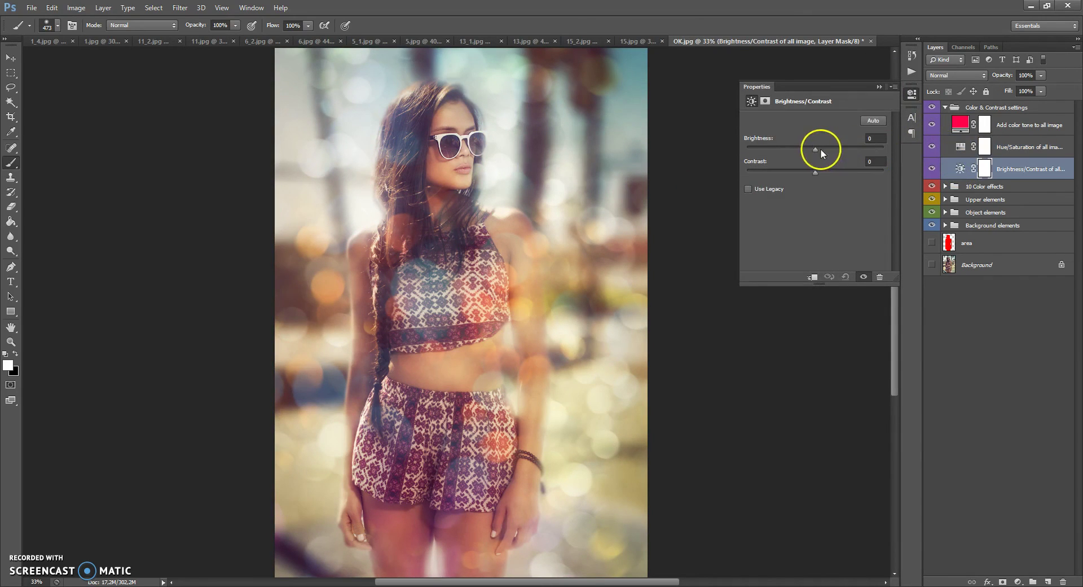
{"action": "left_click_drag", "start_coordinate": [817, 148], "coordinate": [798, 179]}
{"action": "left_click", "coordinate": [879, 87]}
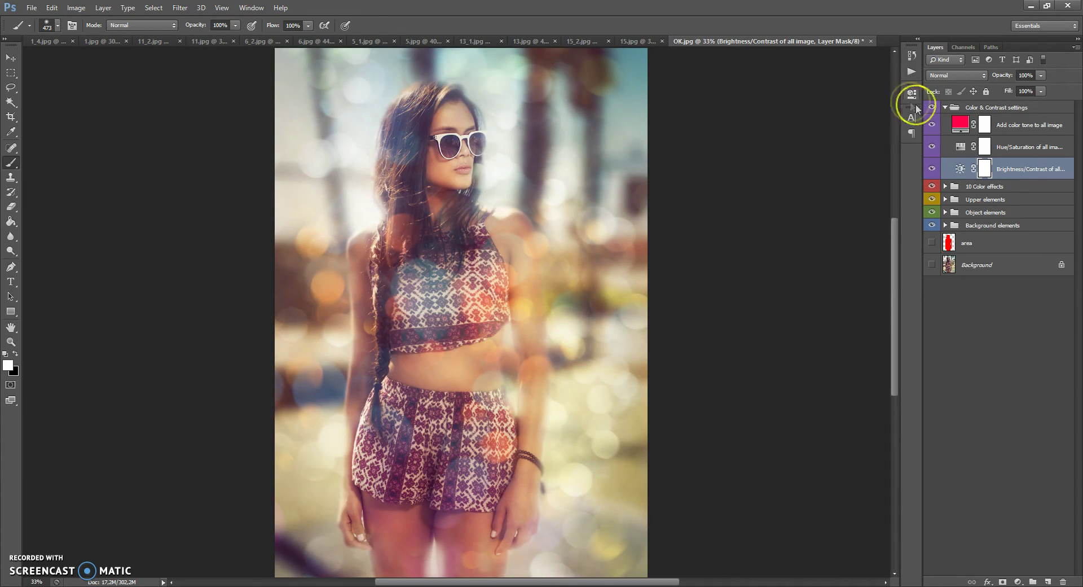
- Collapse Color & Contrast and combine all five effect groups into Group 1
{"action": "left_click", "coordinate": [946, 107]}
{"action": "left_click_drag", "start_coordinate": [945, 110], "coordinate": [955, 161]}
{"action": "left_click", "coordinate": [955, 160], "text": "shift"}
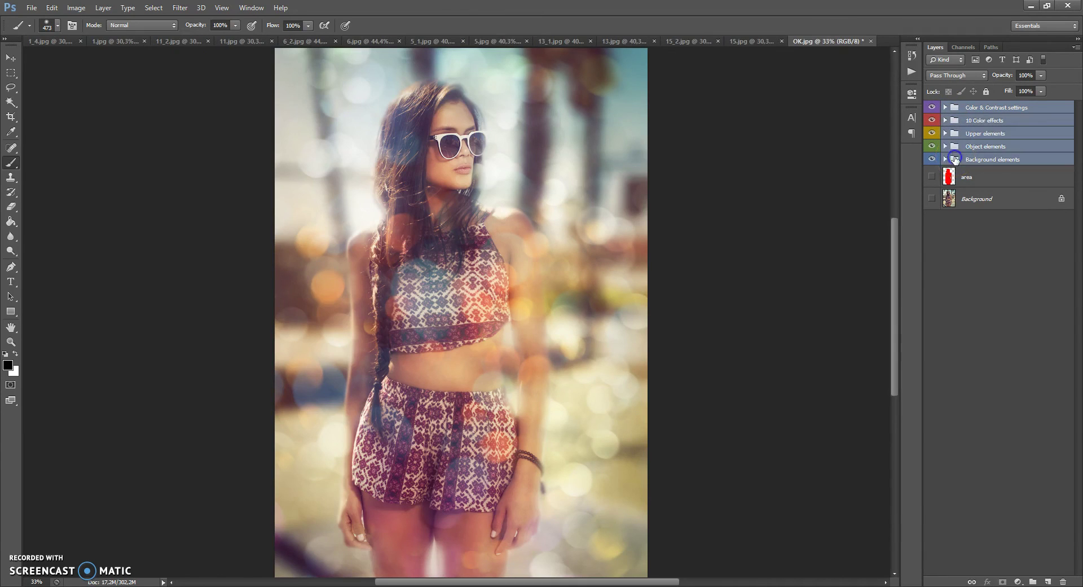
{"action": "key", "text": "ctrl+g"}
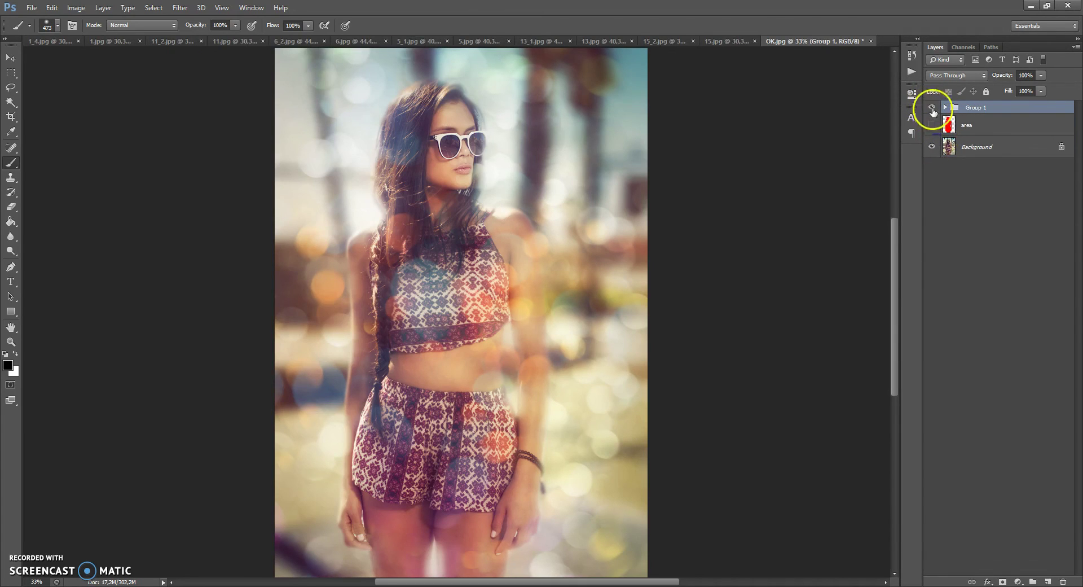
- Toggle Group 1's visibility repeatedly to compare the bokeh edit with the original photo, ending visible
{"action": "left_click", "coordinate": [932, 107]}
{"action": "left_click", "coordinate": [932, 107]}
{"action": "left_click", "coordinate": [933, 107]}
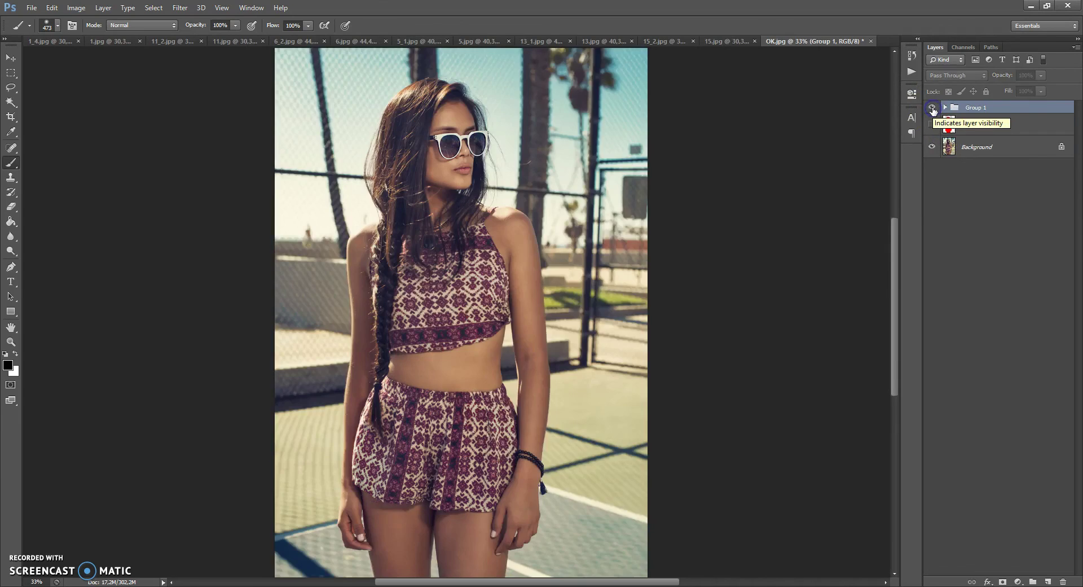
{"action": "left_click", "coordinate": [932, 107]}
{"action": "left_click", "coordinate": [932, 108]}
{"action": "left_click", "coordinate": [932, 107]}
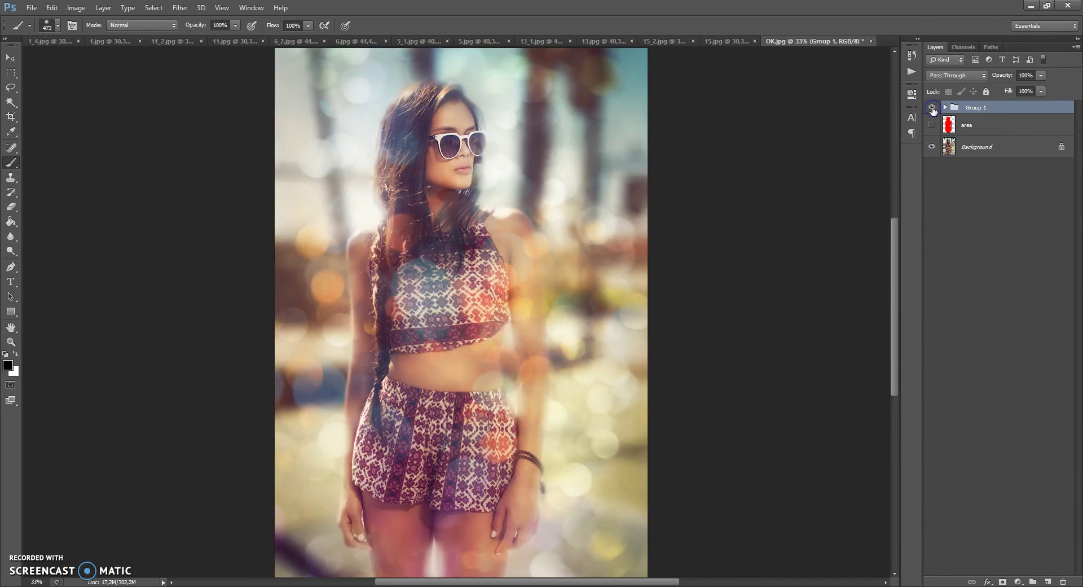
{"action": "left_click", "coordinate": [932, 107]}
{"action": "left_click", "coordinate": [932, 107]}
{"action": "left_click", "coordinate": [932, 107]}
{"action": "left_click", "coordinate": [932, 107]}
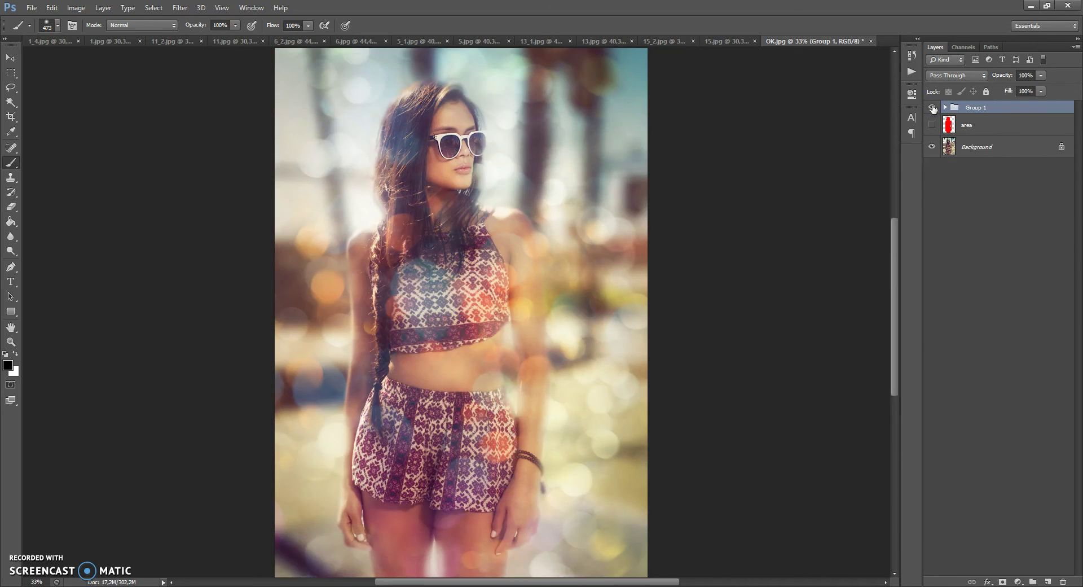